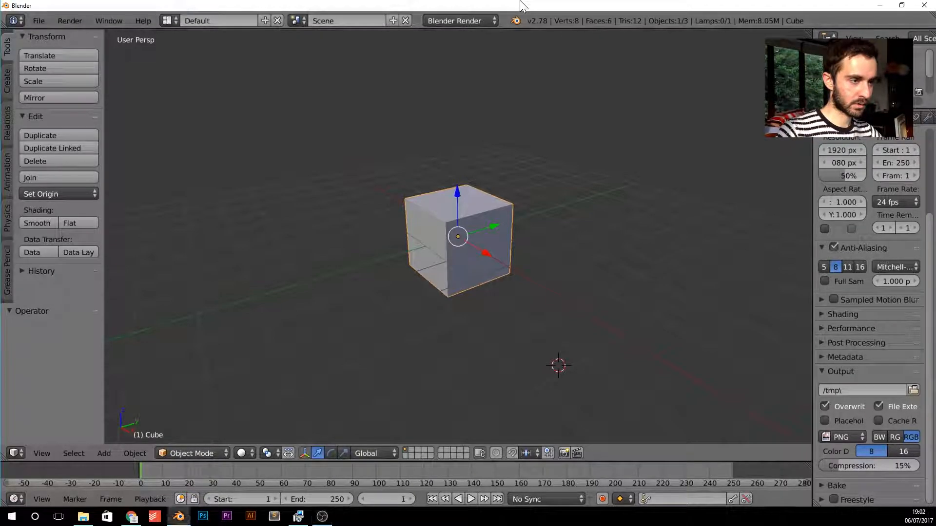
- Switch to Chrome, go to luxrender.net and open the Windows section of its download page
click(131, 516)
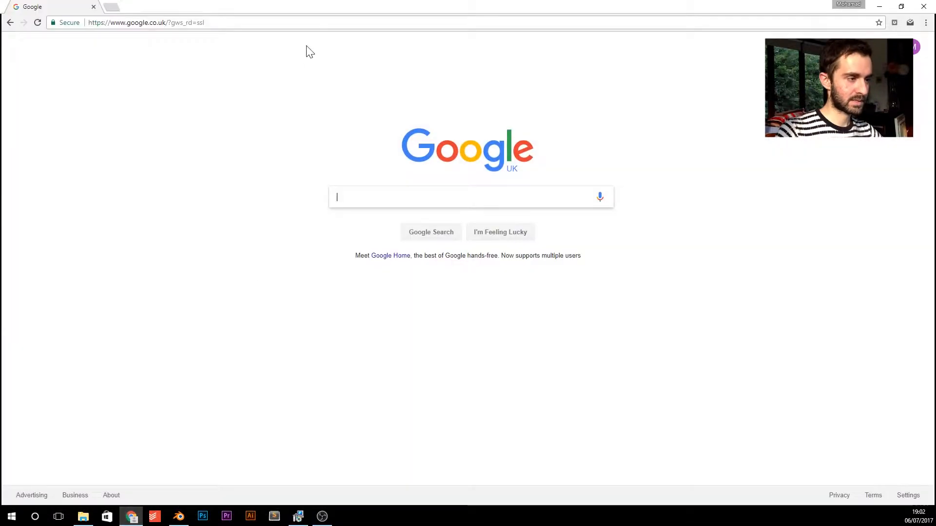
click(209, 22)
text(luxrender)
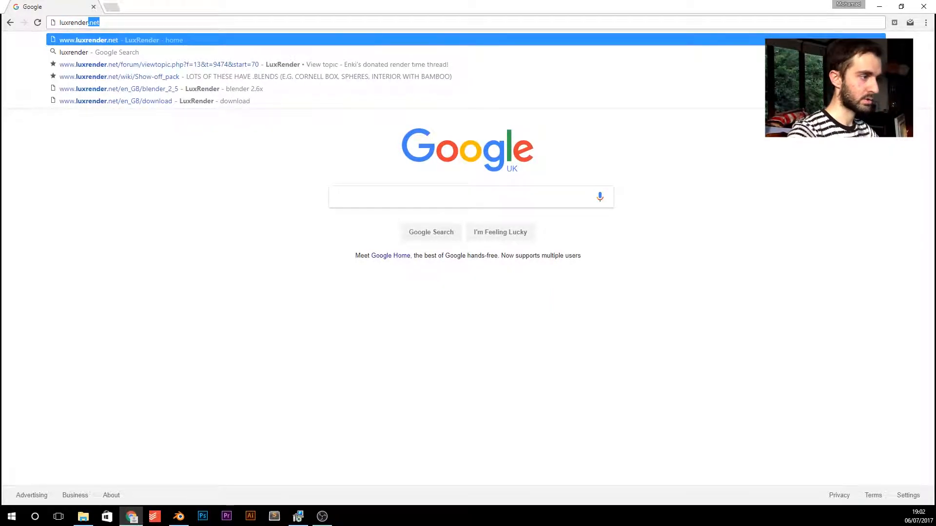
key(Return)
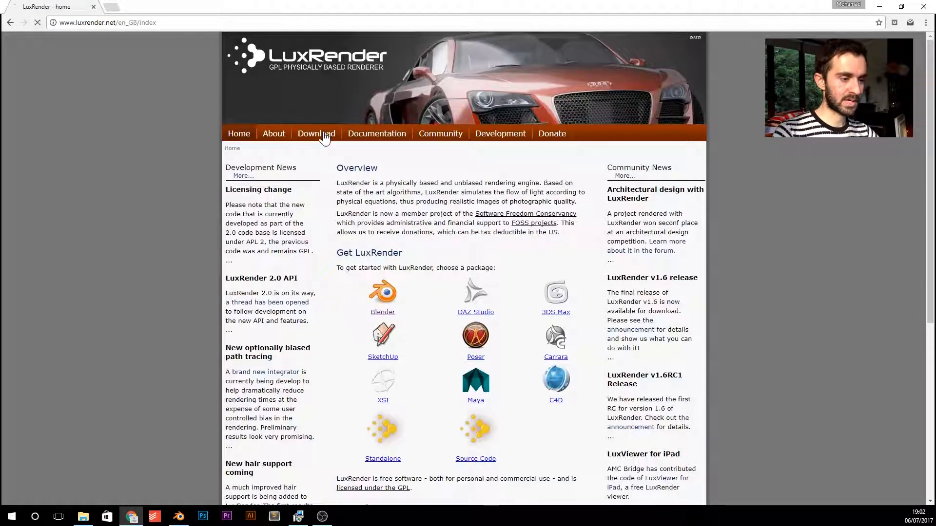
click(317, 134)
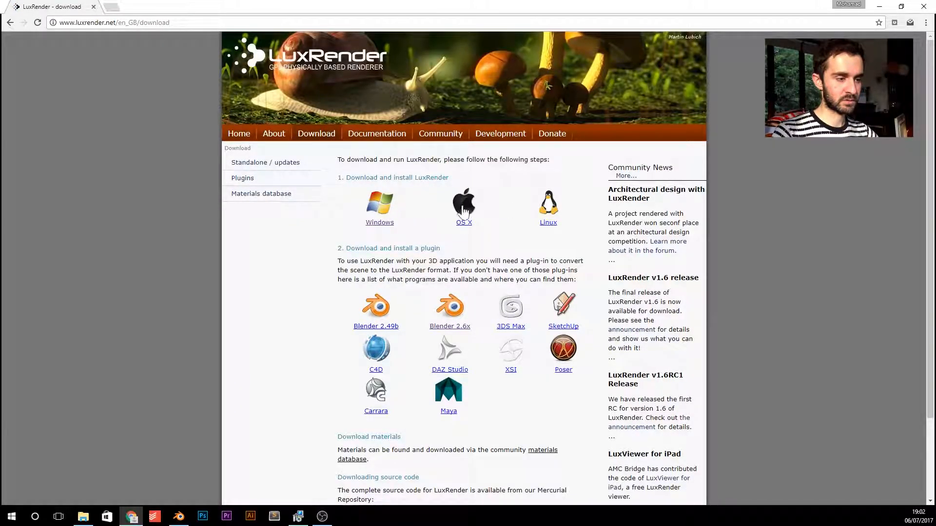
click(387, 205)
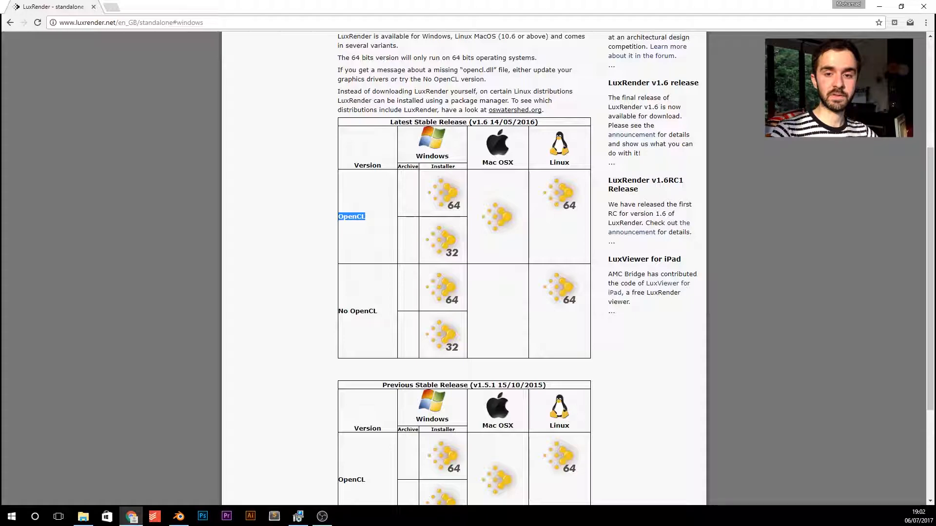
- Download the 64-bit OpenCL Windows installer of the latest stable release, v1.6
drag(339, 311, 378, 312)
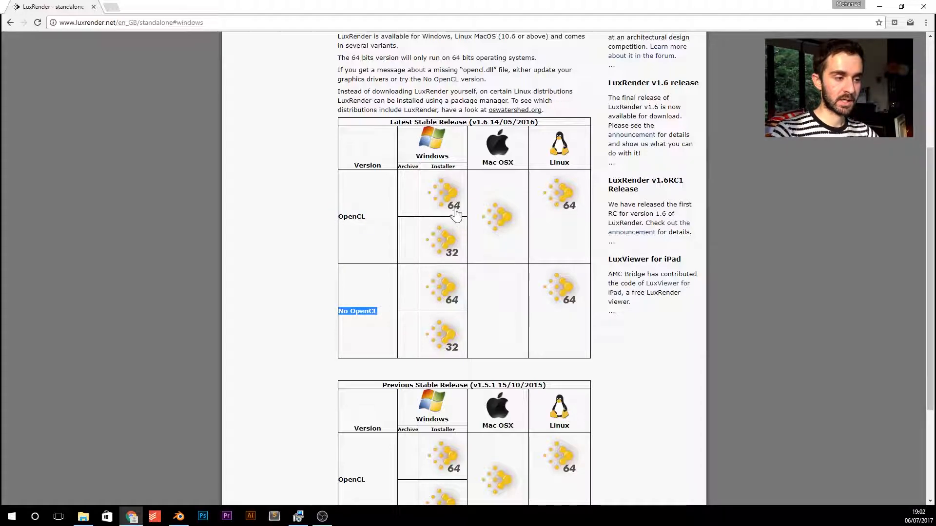
click(428, 194)
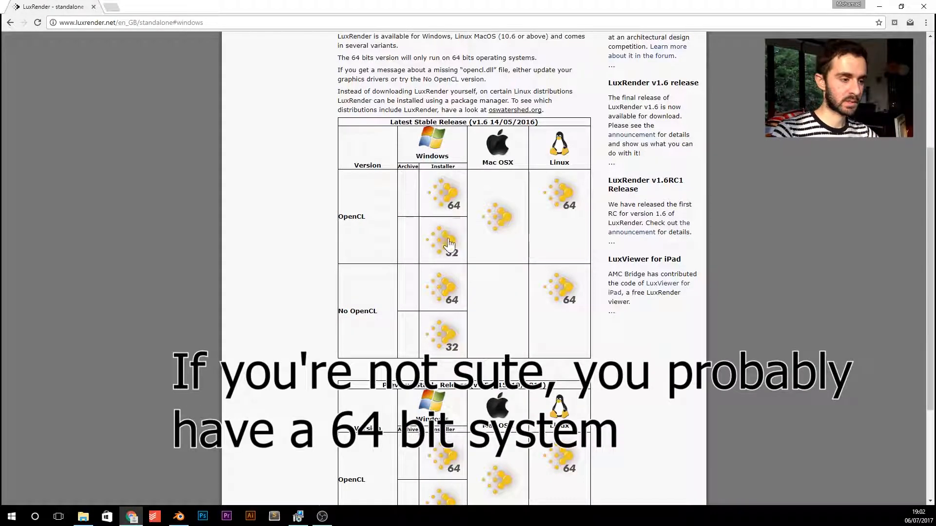
click(448, 195)
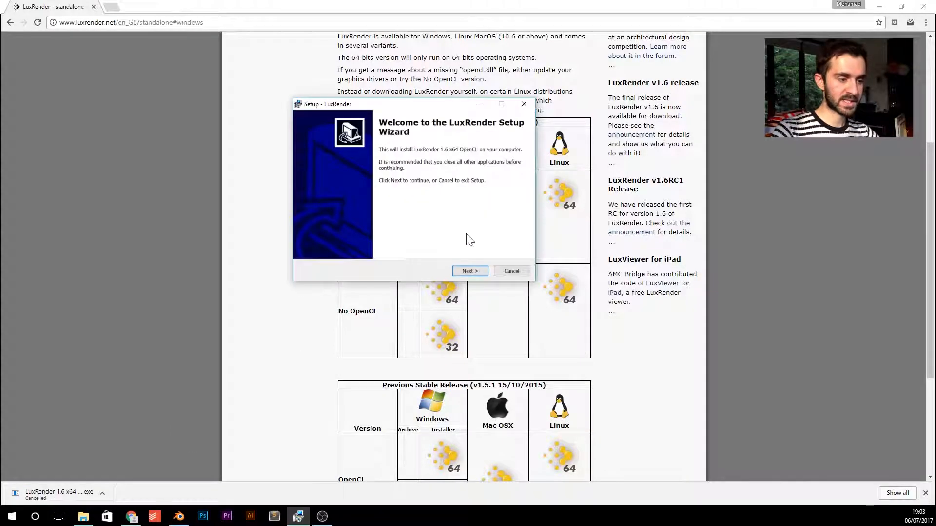
- Install LuxRender with the LuxBlend27 exporter for Blender 2.7x, finishing without launching it or viewing the installation instructions
click(471, 271)
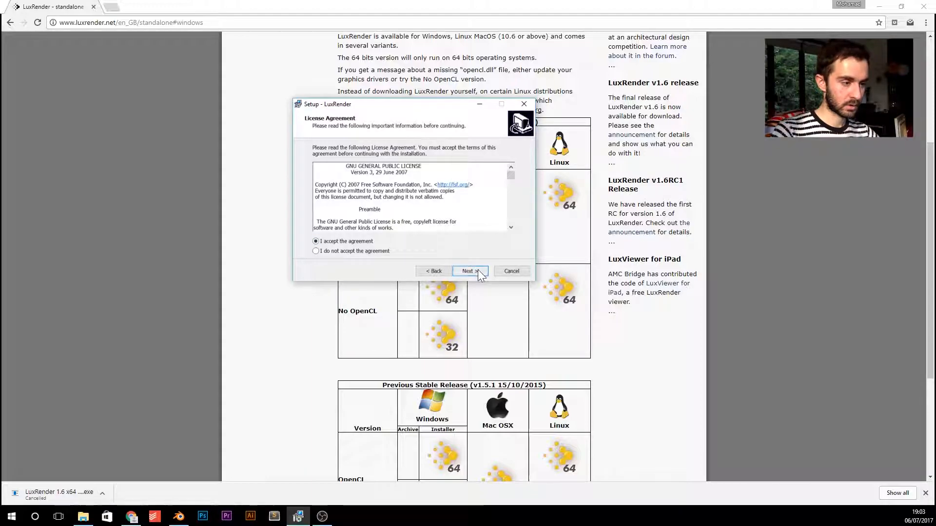
click(470, 271)
click(475, 271)
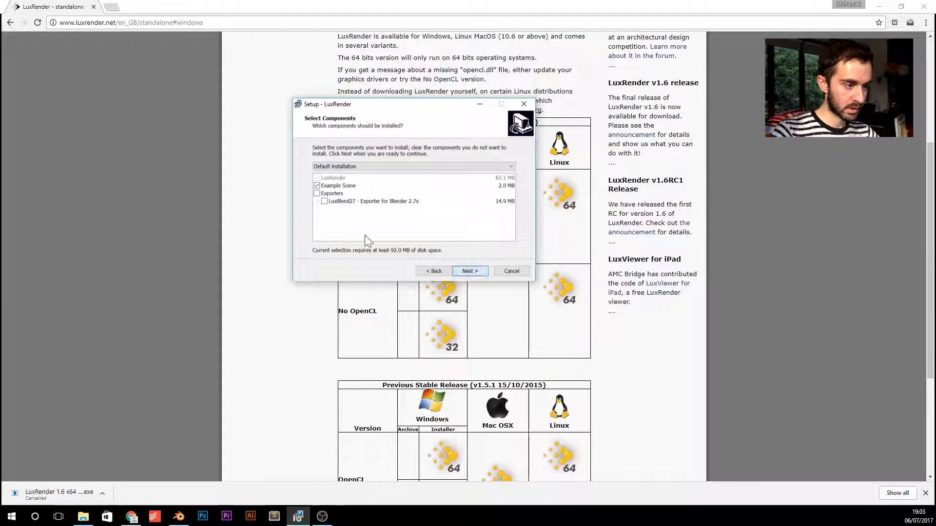
click(318, 194)
click(317, 194)
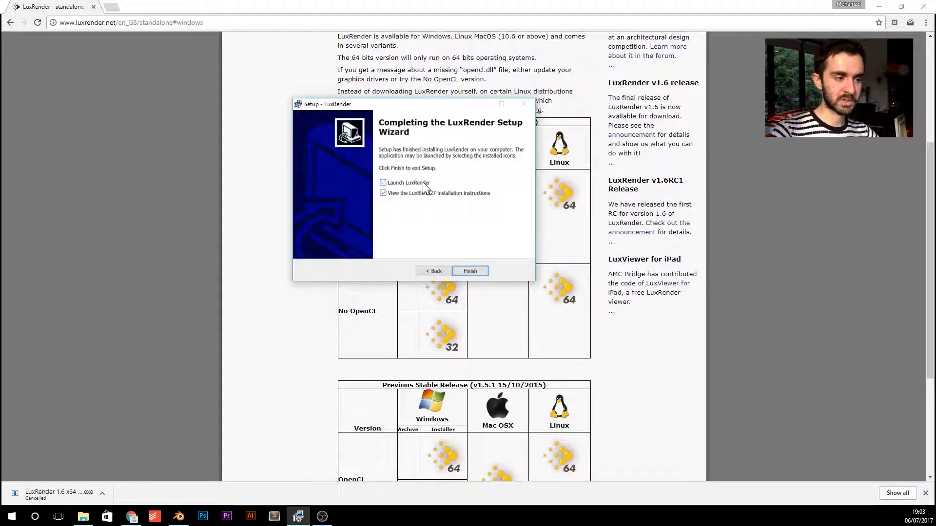
click(431, 194)
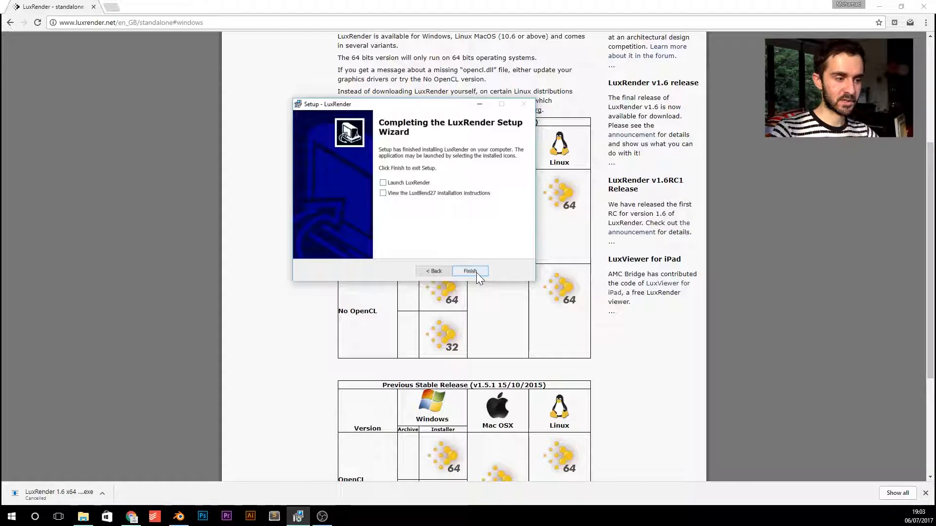
click(473, 271)
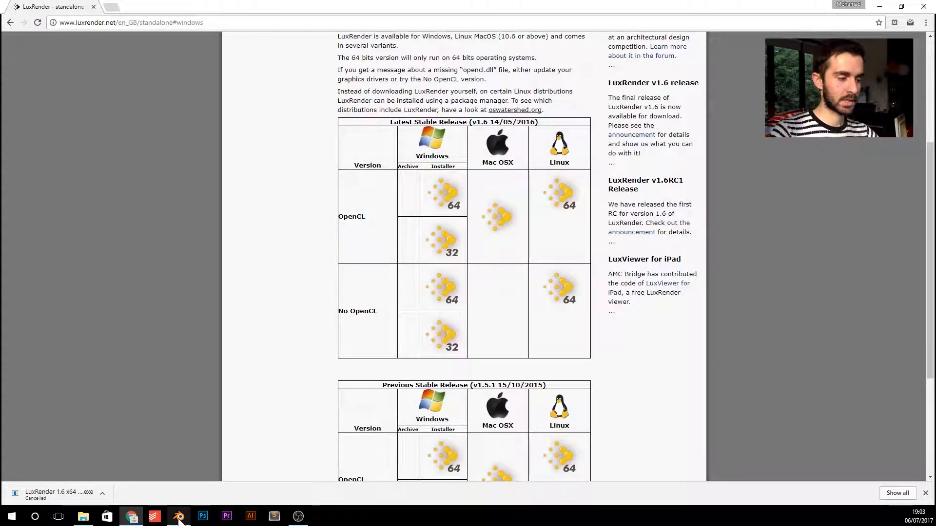
- Switch to Blender and show the add-ons section of the user preferences
click(178, 516)
click(492, 20)
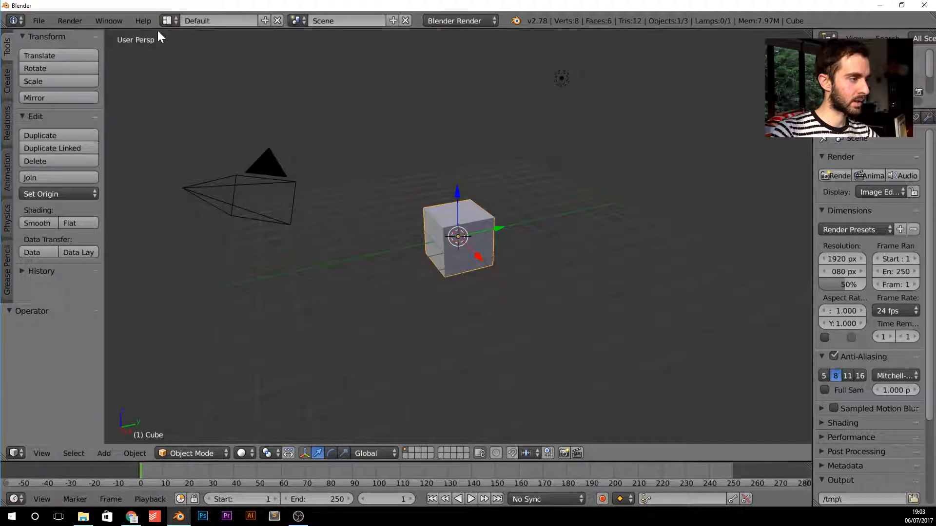
click(39, 20)
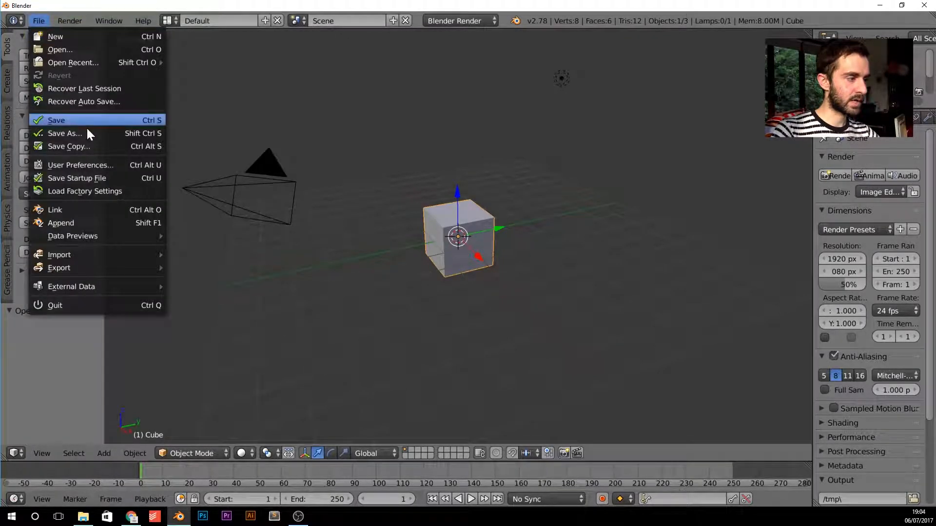
click(140, 166)
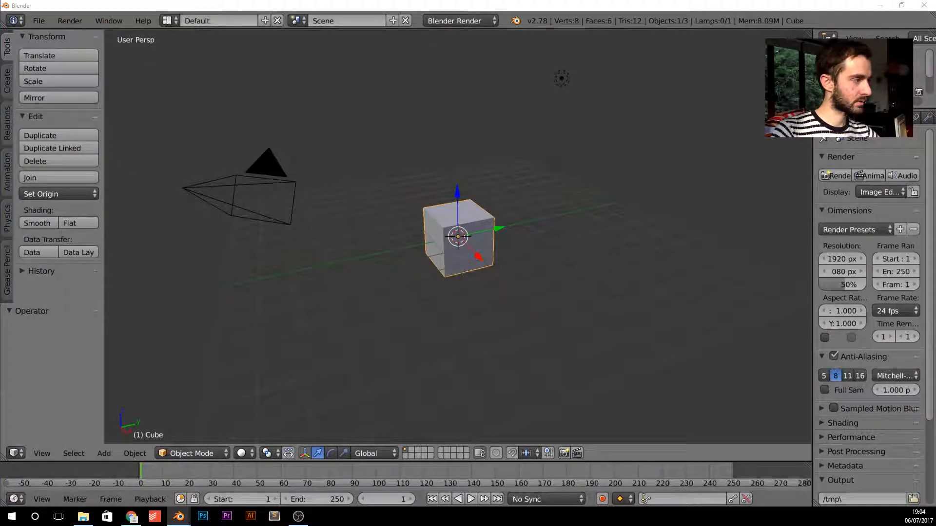
drag(96, 5, 496, 50)
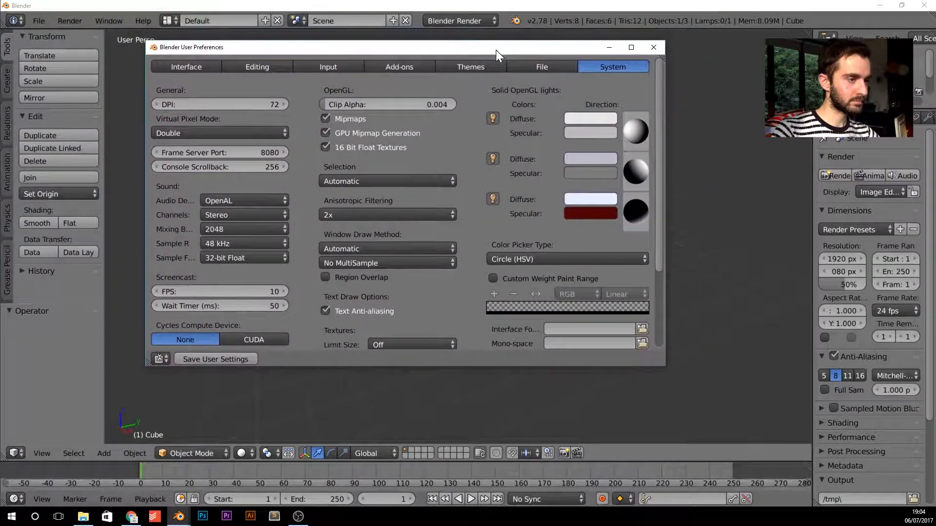
click(423, 65)
- Install the add-on from the file LuxBlend.zip in C:\Program Files\LuxRender
click(307, 359)
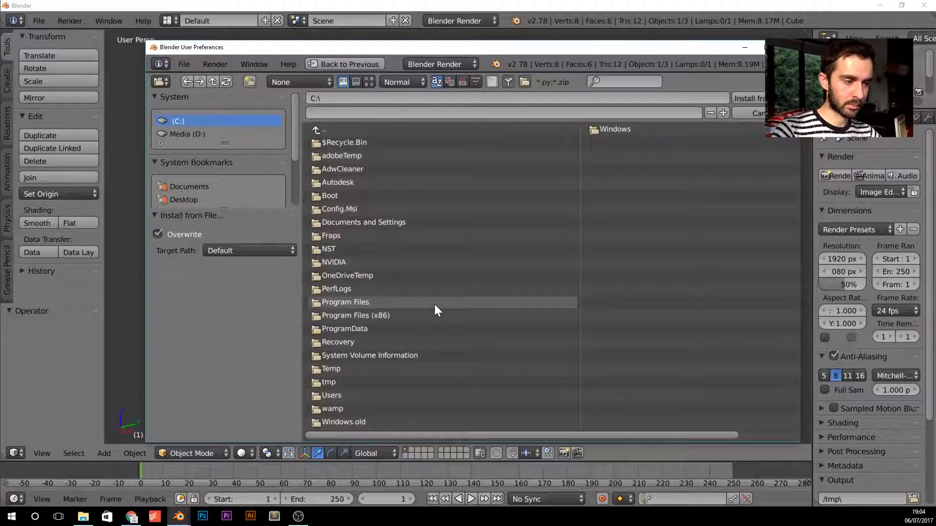
click(412, 303)
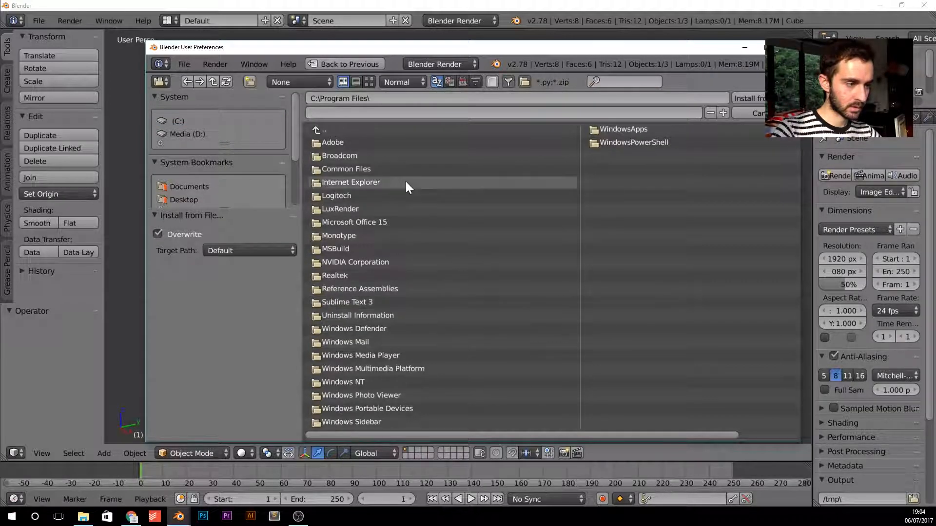
click(397, 208)
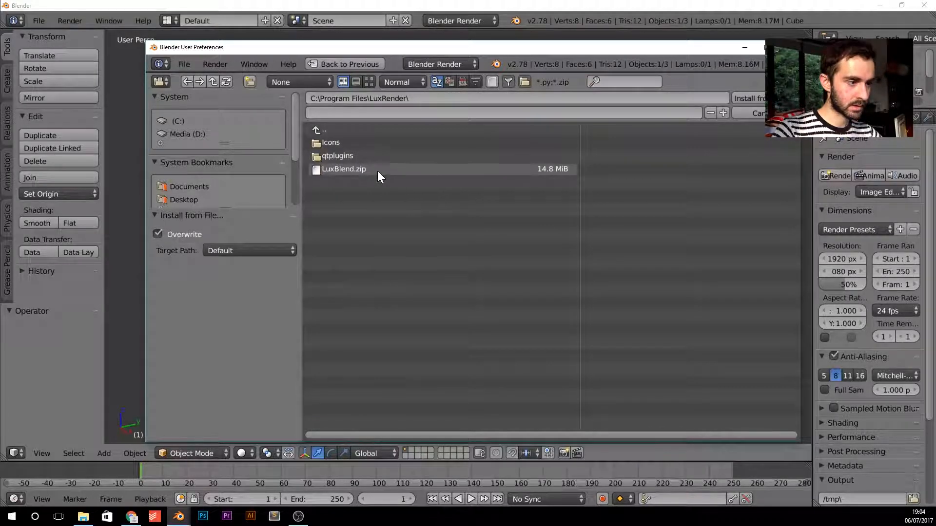
click(355, 168)
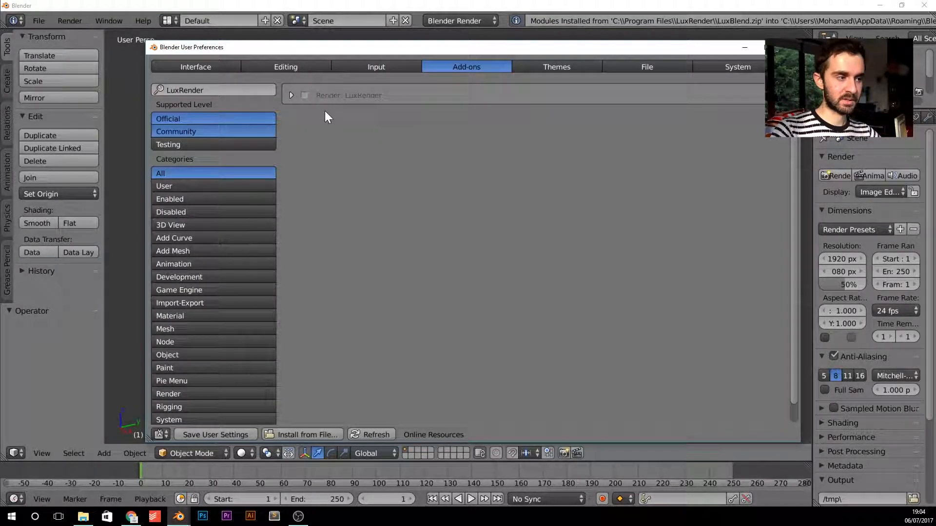
- Enable the Render: LuxRender add-on, save the user settings and close the preferences
click(292, 95)
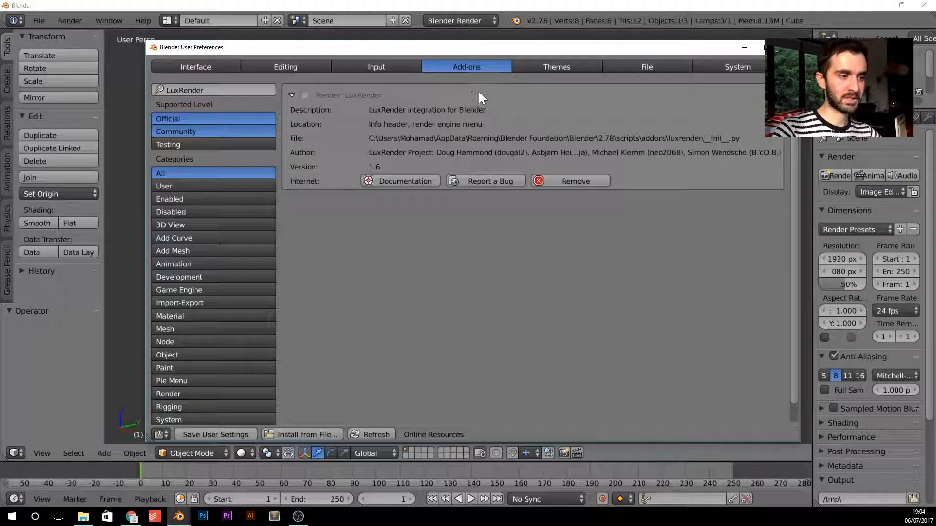
click(304, 95)
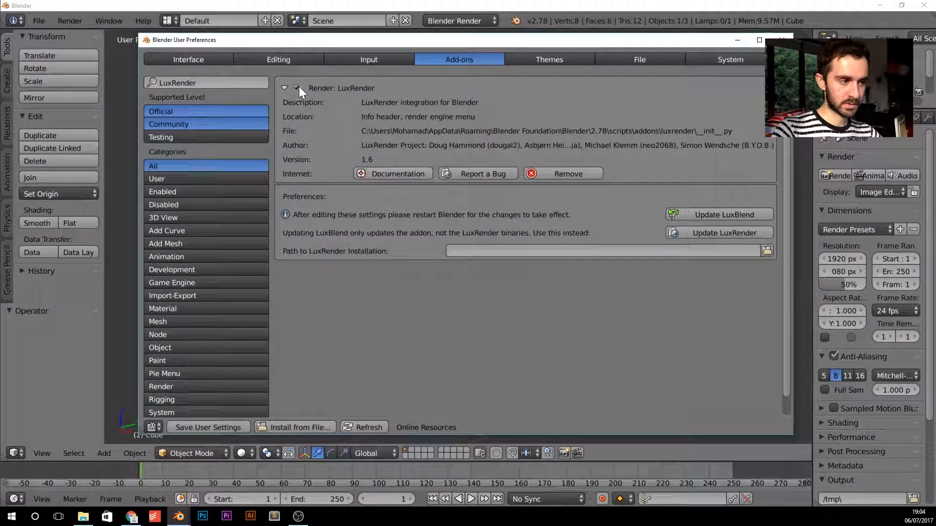
drag(340, 43, 326, 32)
click(204, 417)
click(767, 29)
- Set the render engine to LuxRender and try rendering the default cube scene
click(480, 19)
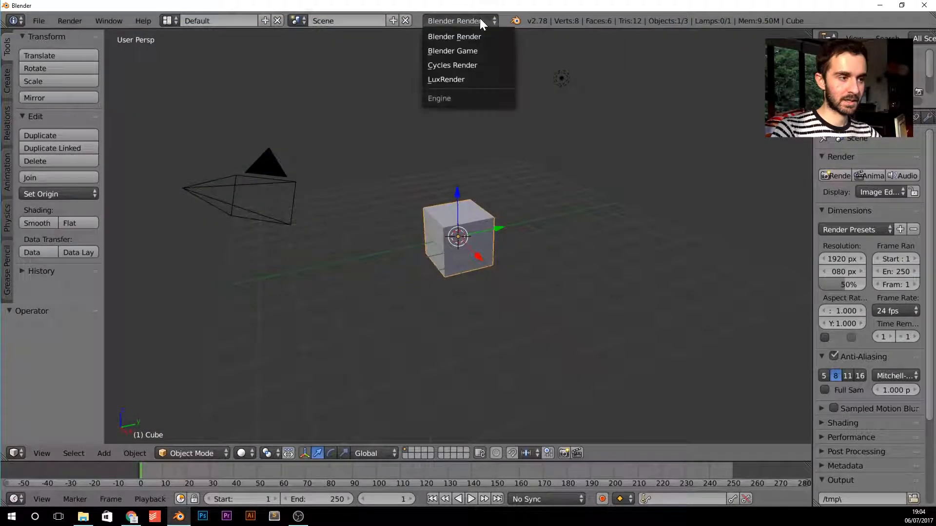
click(461, 83)
middle_drag(501, 281, 465, 277)
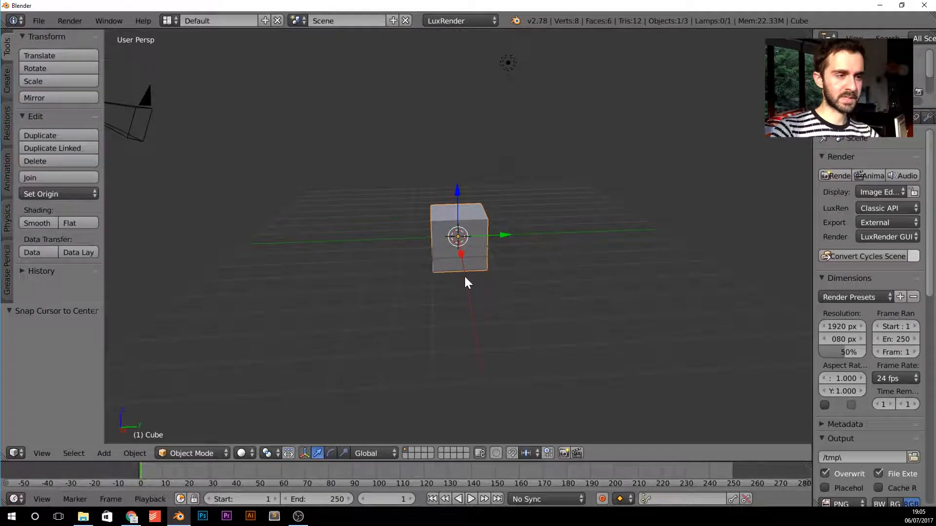
key(F12)
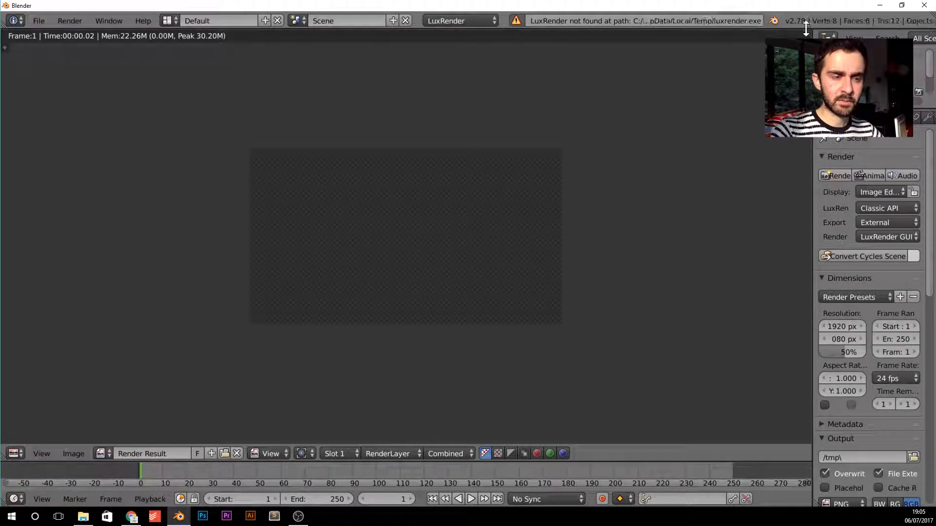
key(Escape)
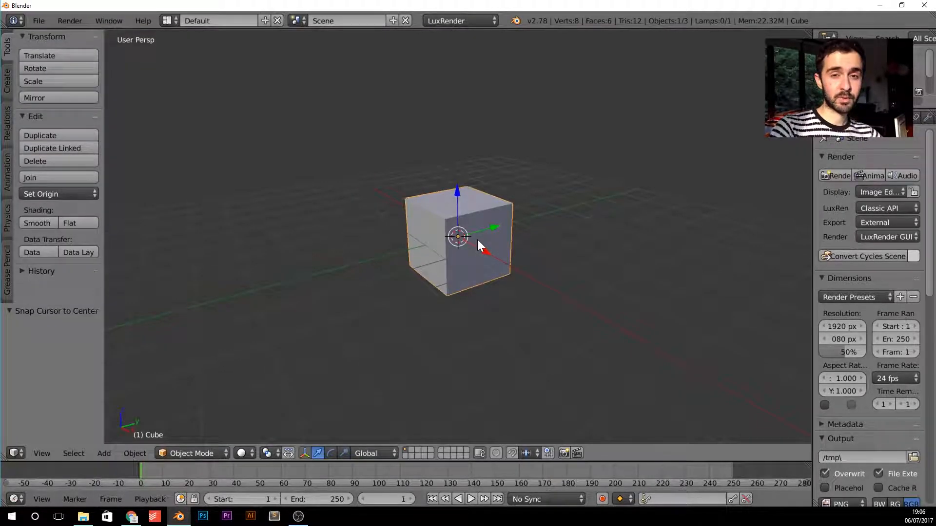
- Set the add-on's path to the LuxRender installation to C:\Program Files\LuxRender and save the user settings
middle_drag(317, 221, 399, 244)
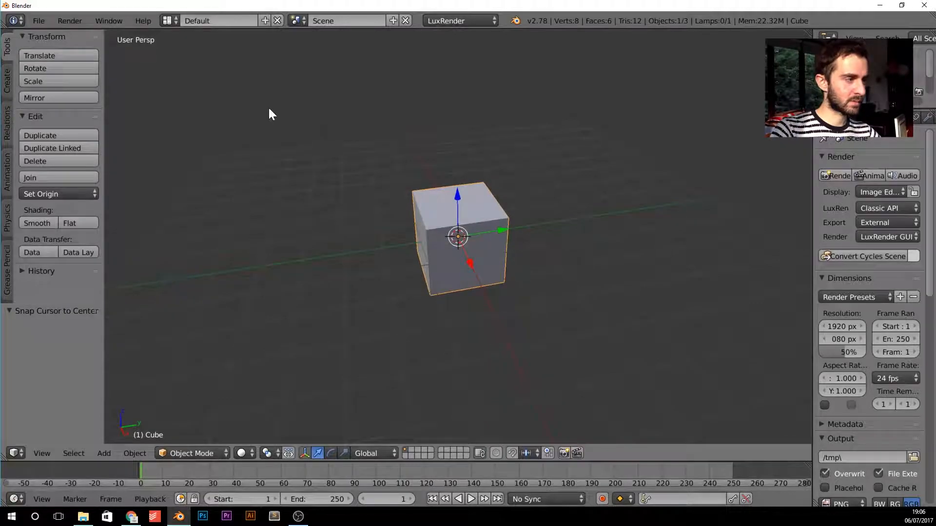
click(39, 20)
click(94, 165)
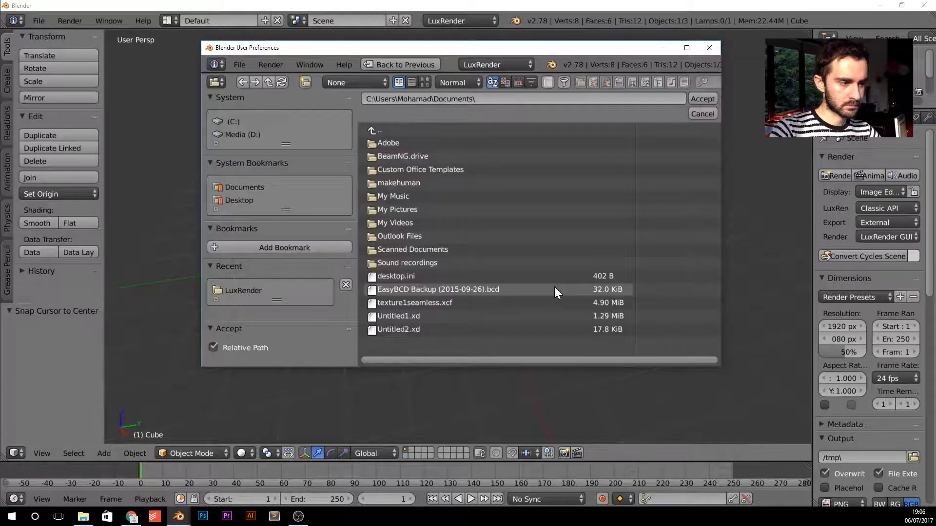
click(252, 291)
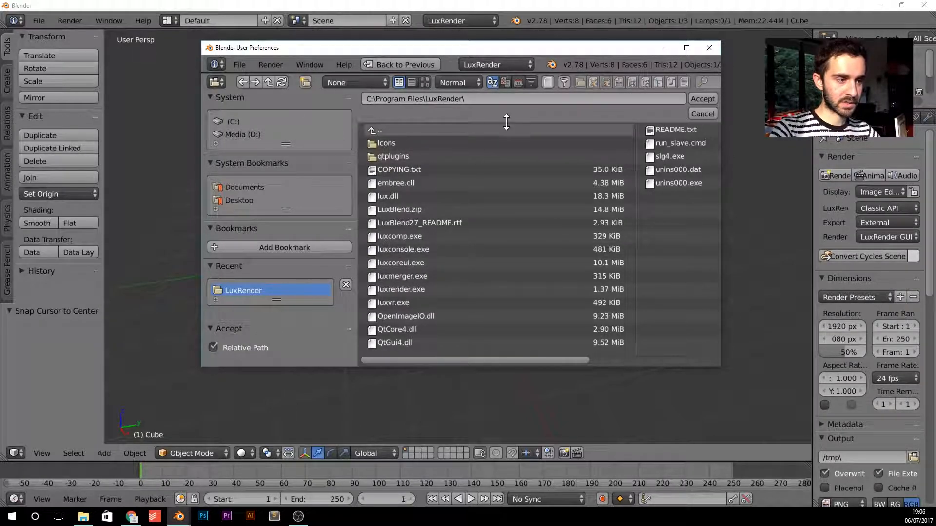
click(703, 98)
click(296, 359)
click(704, 49)
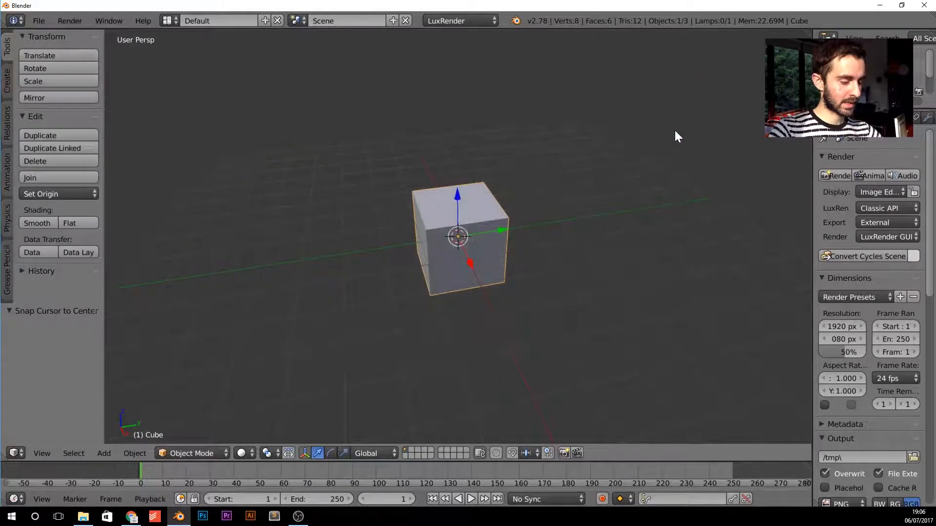
- Render the cube scene with LuxRender, then reposition and enlarge its render window
key(F12)
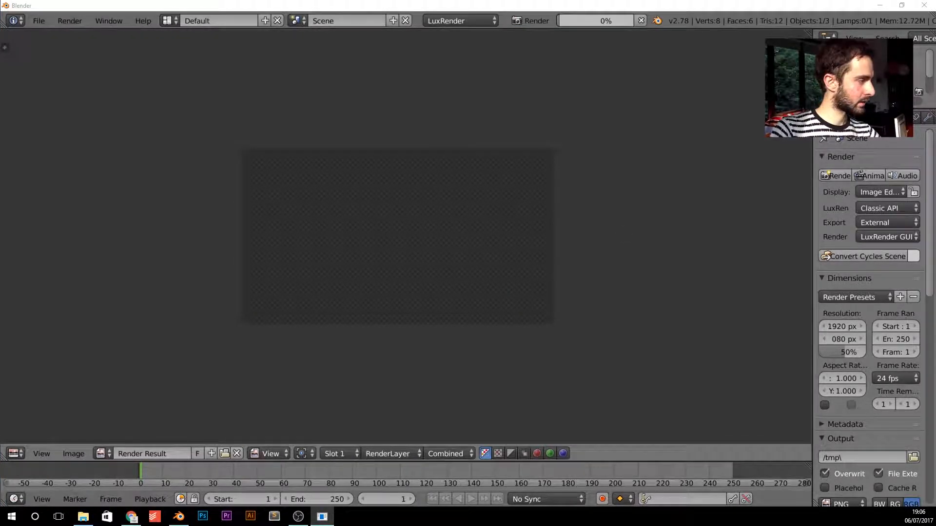
drag(292, 142, 318, 109)
drag(572, 308, 798, 426)
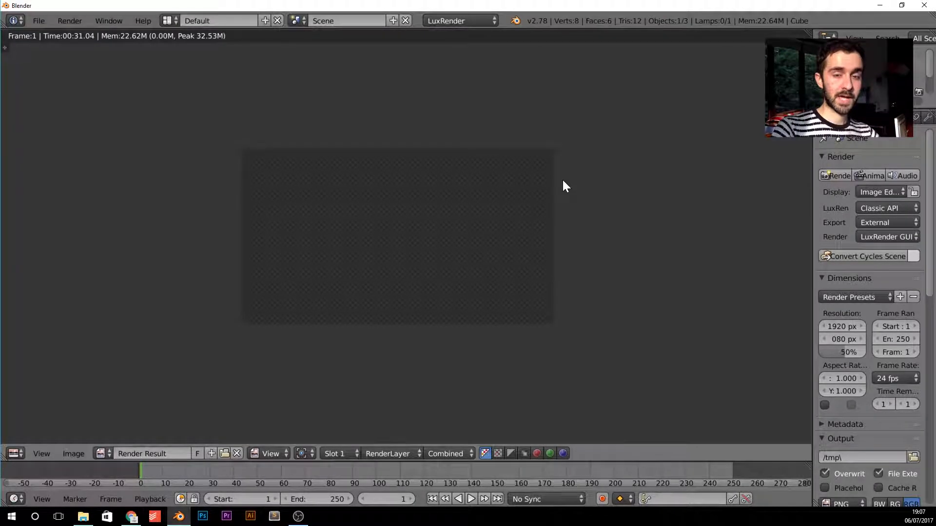
- Render the scene again and zoom in on the cube in the LuxRender window
key(F12)
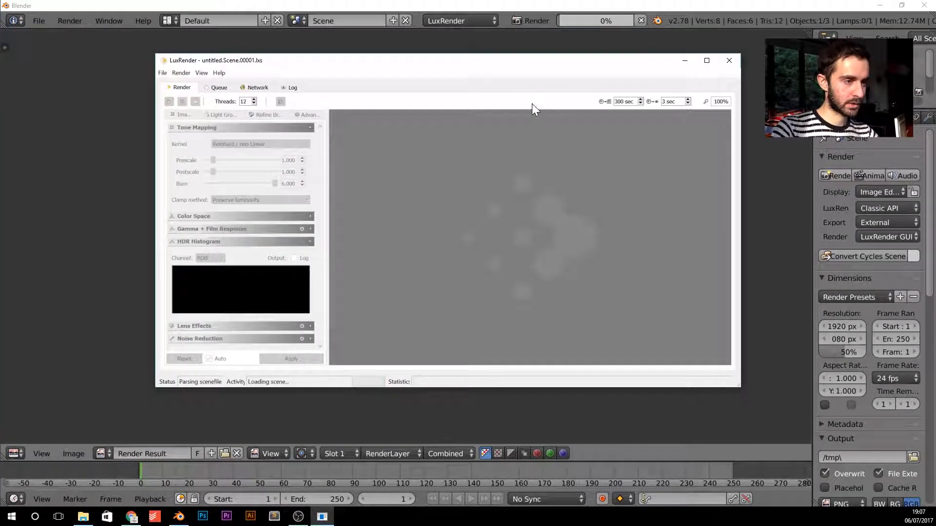
scroll(497, 288, up, 3)
drag(498, 288, 516, 250)
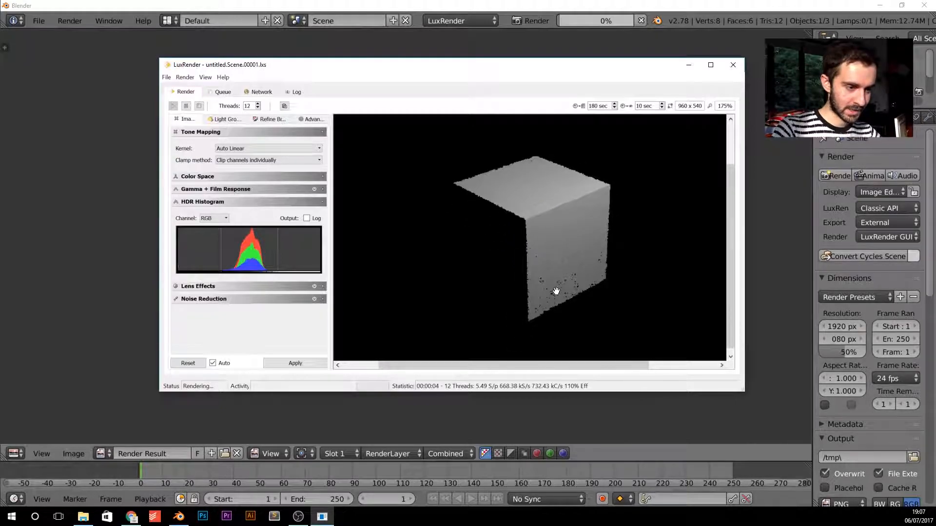
- Close the LuxRender render window and return to the 3D view
scroll(551, 287, down, 3)
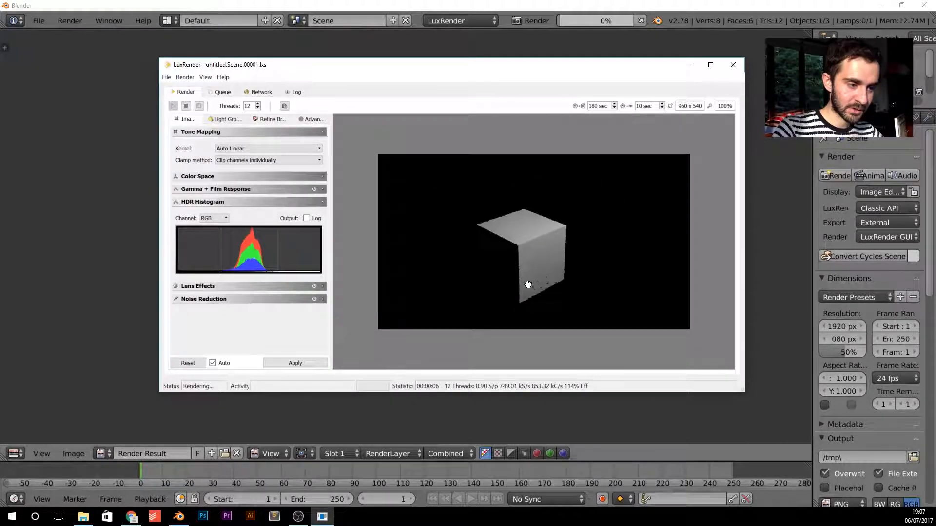
click(735, 68)
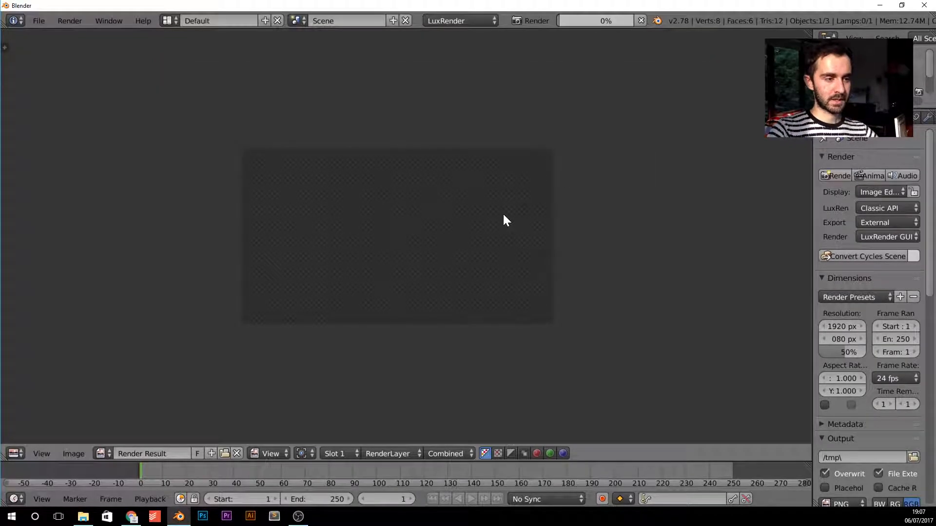
key(Escape)
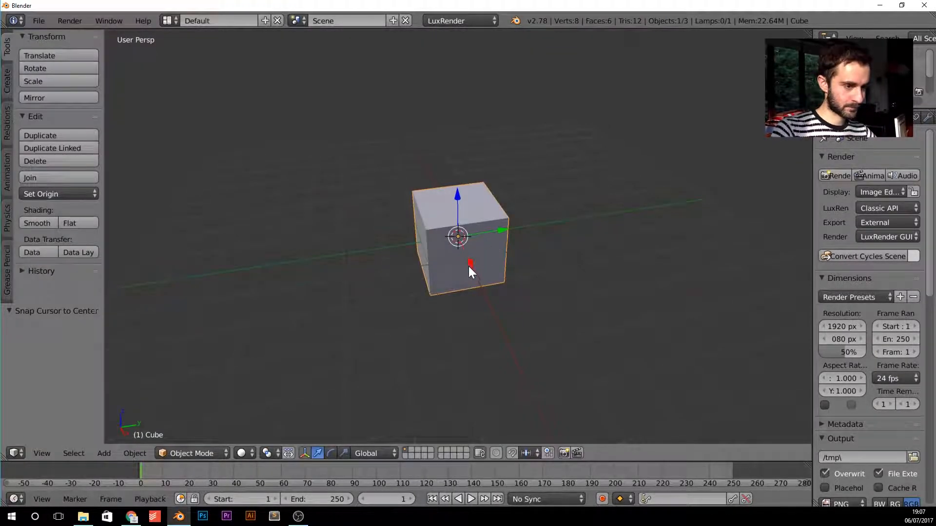
- Raise the cube by 1 unit along the Z axis
middle_drag(466, 267, 499, 251)
key(KP_0)
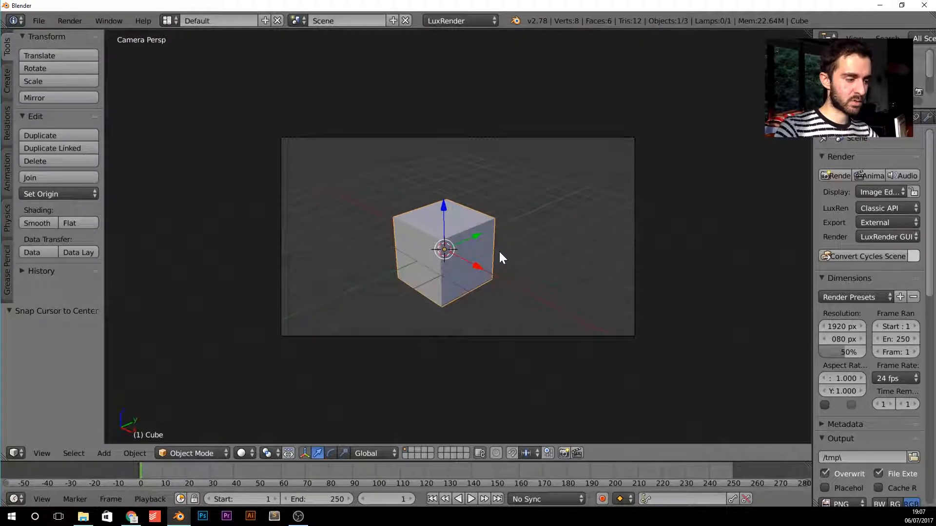
scroll(500, 249, up, 1)
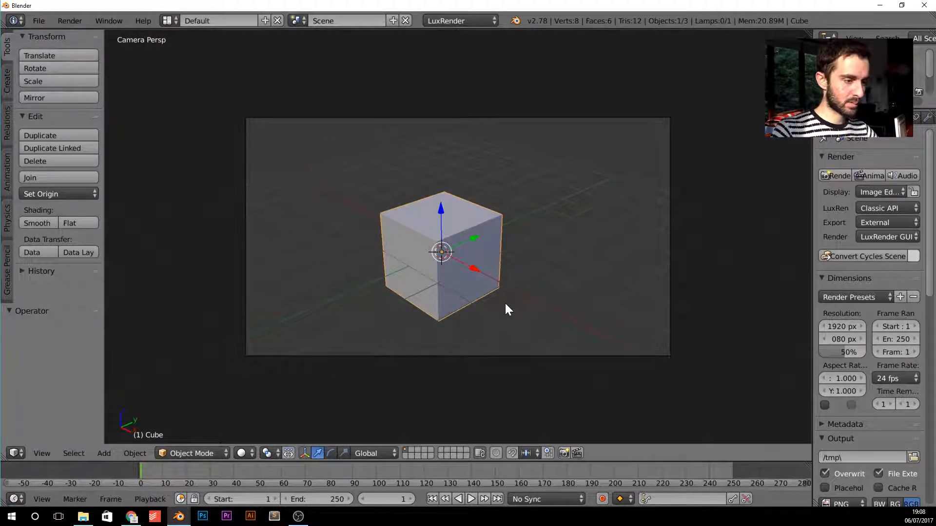
key(g)
key(z)
key(1)
key(Return)
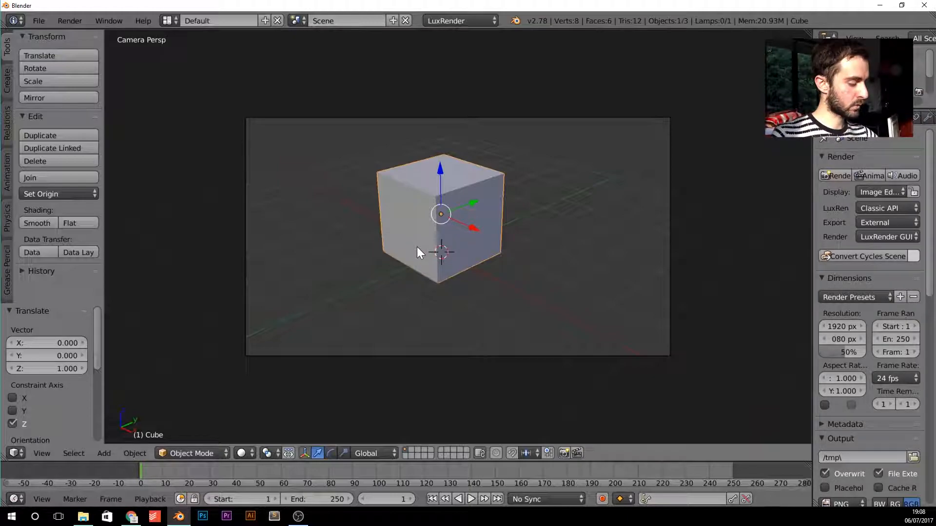
- Add a plane beneath the cube as a floor, scale it by 16, and enlarge it further by about 1.48
key(shift+a)
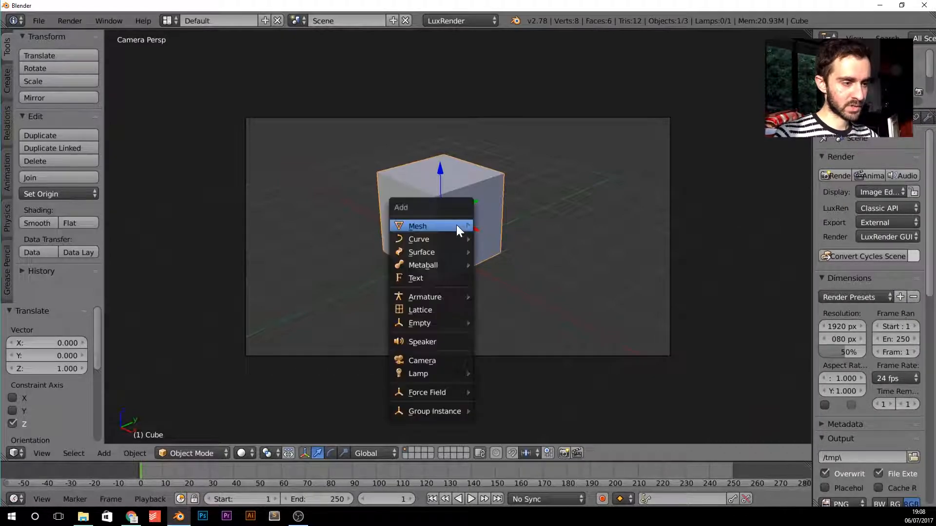
mouse_move(456, 224)
click(504, 224)
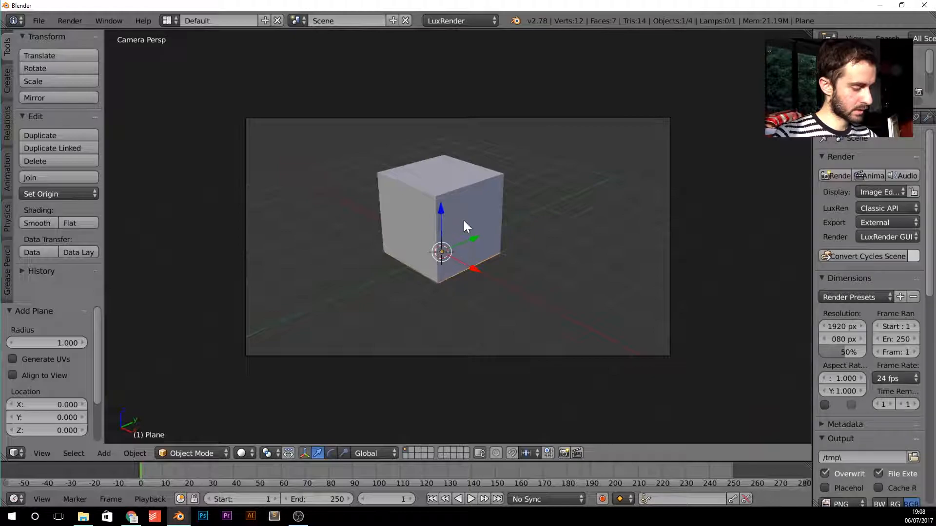
key(s)
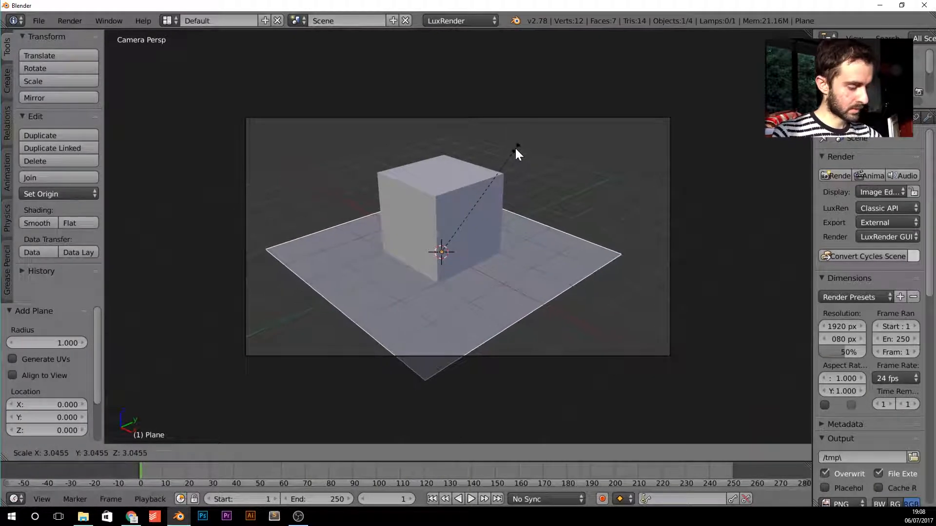
text(16)
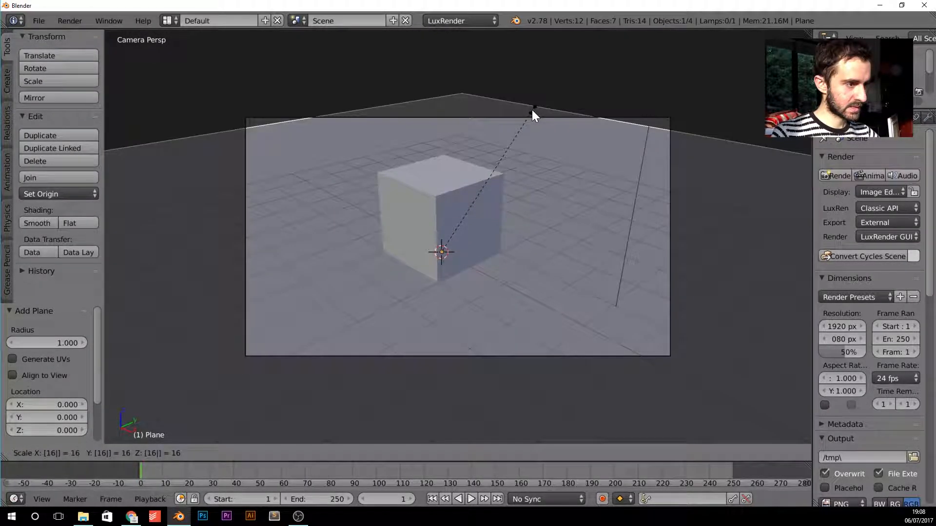
key(Return)
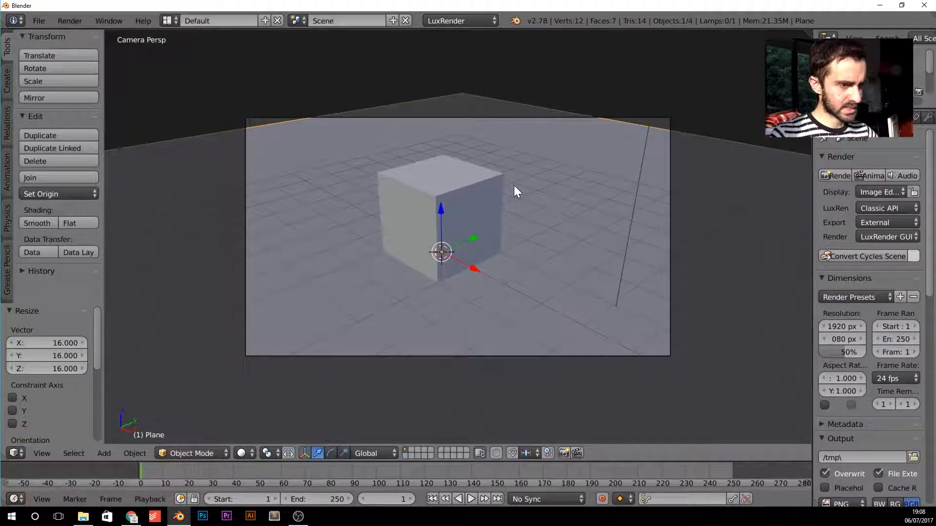
key(s)
click(541, 146)
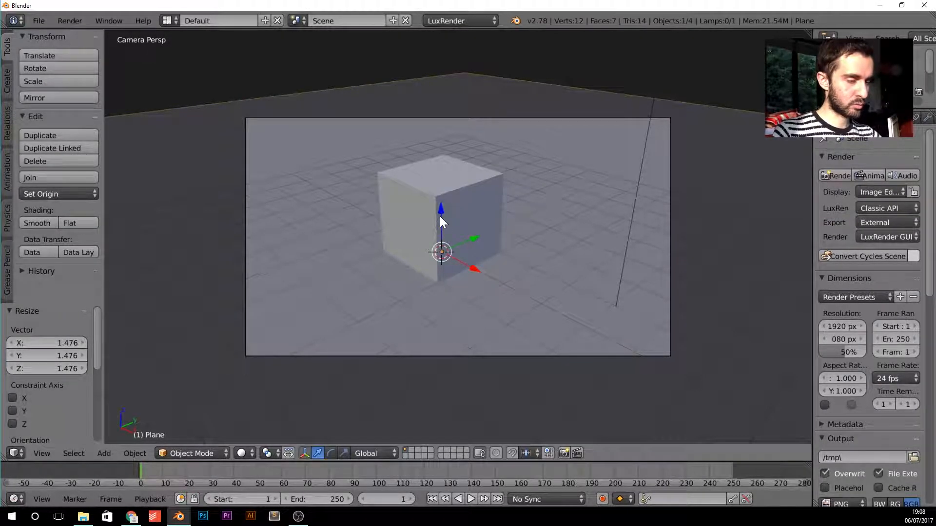
- Render the cube on its floor plane with LuxRender, and reposition and enlarge the render window
key(F12)
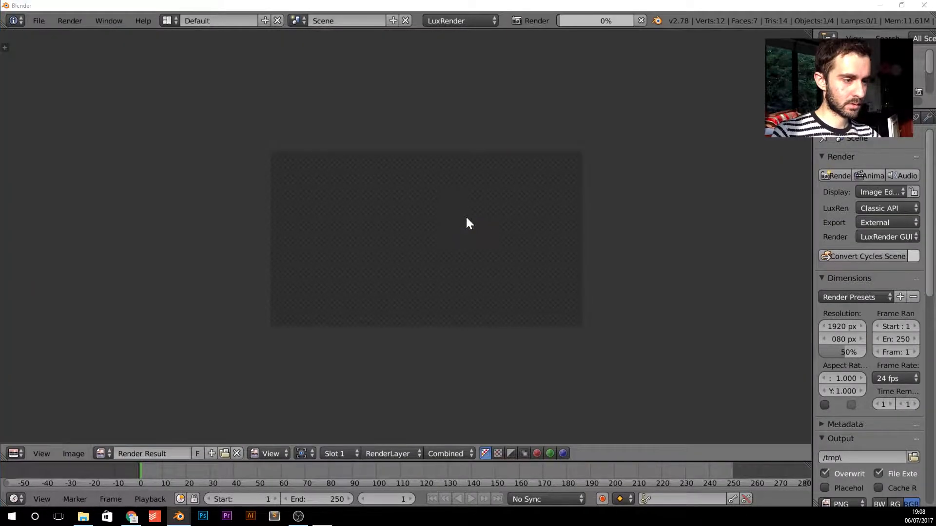
scroll(468, 219, up, 1)
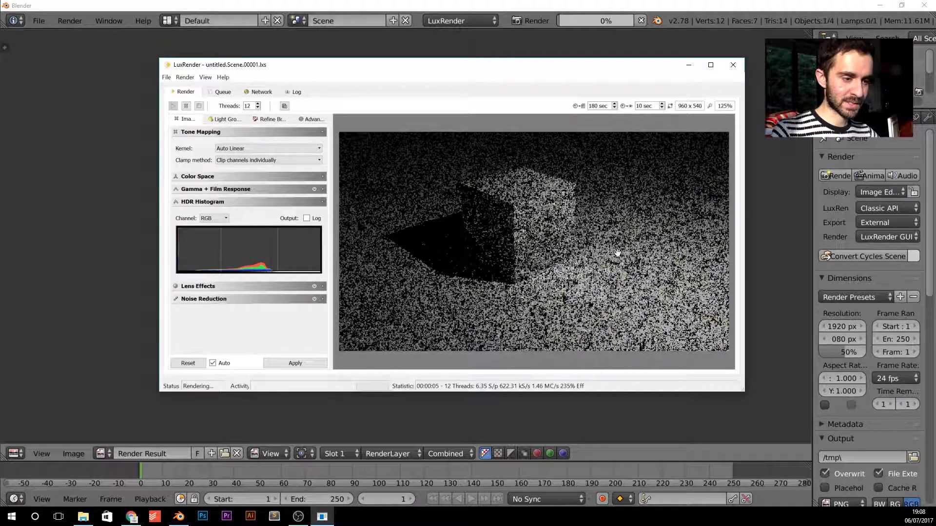
scroll(537, 322, up, 3)
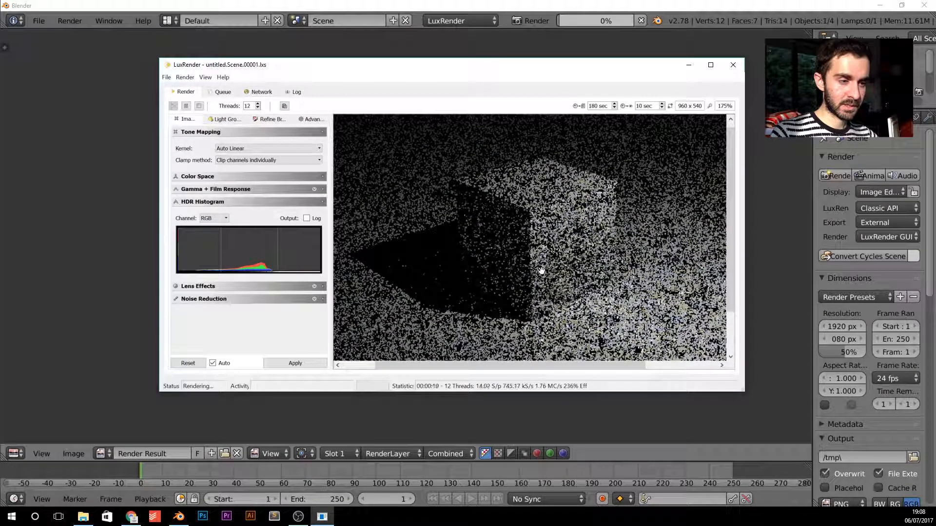
scroll(541, 270, down, 2)
drag(532, 70, 522, 56)
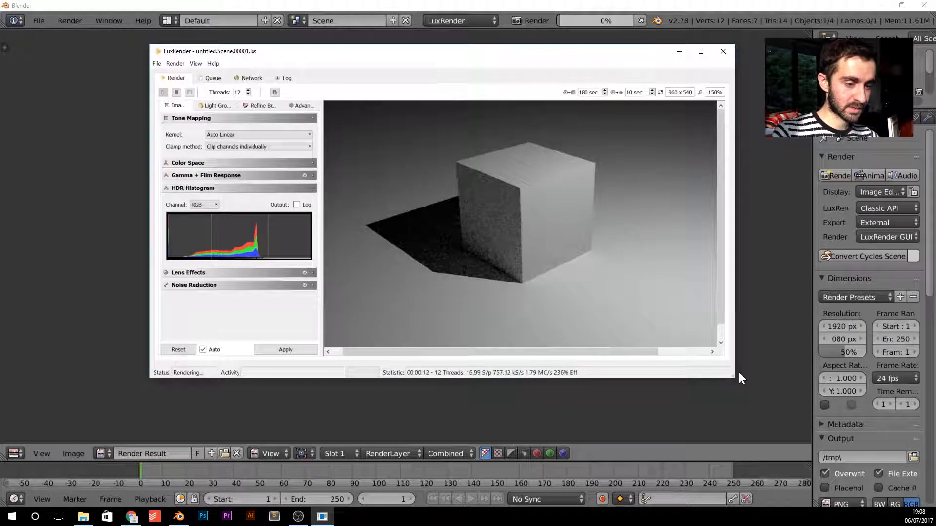
drag(734, 378, 836, 465)
- Examine the rendered cube and its shadow up close, and close the render to return to the 3D view
scroll(562, 293, up, 2)
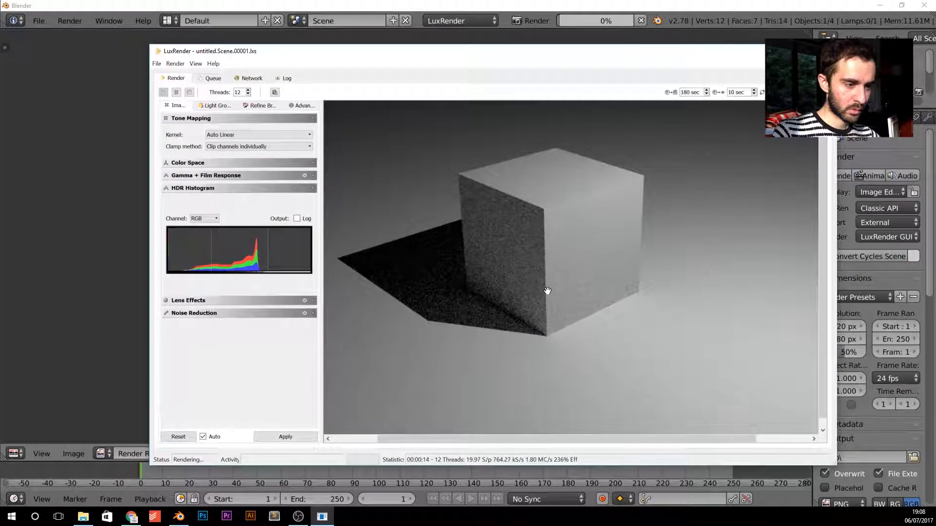
drag(512, 269, 598, 292)
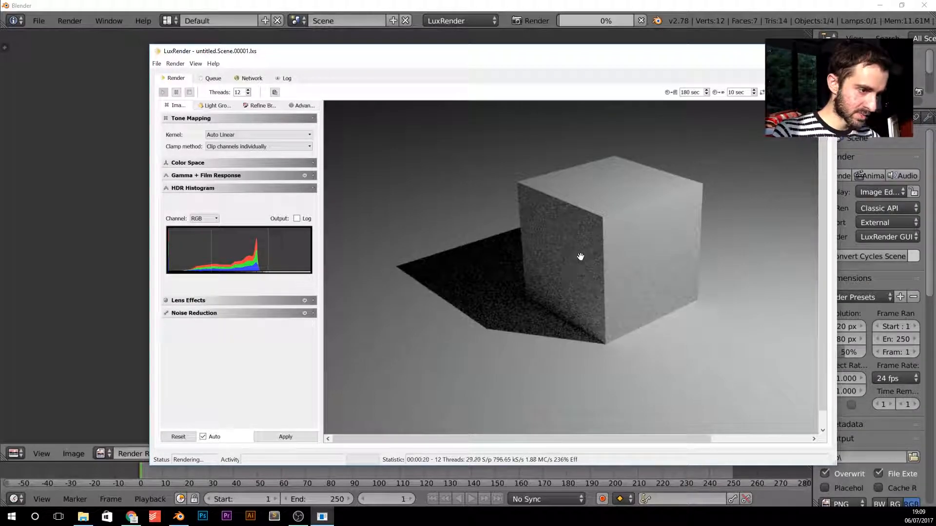
scroll(566, 320, down, 3)
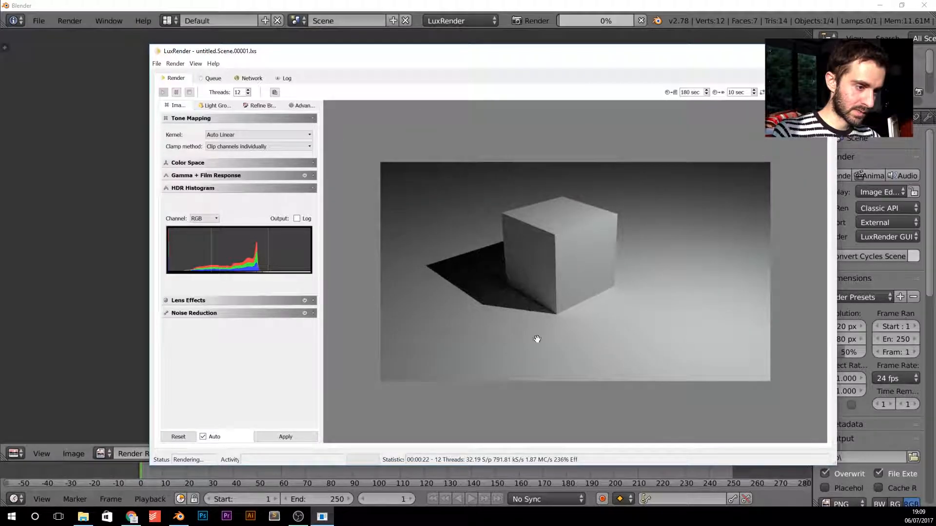
scroll(536, 340, up, 2)
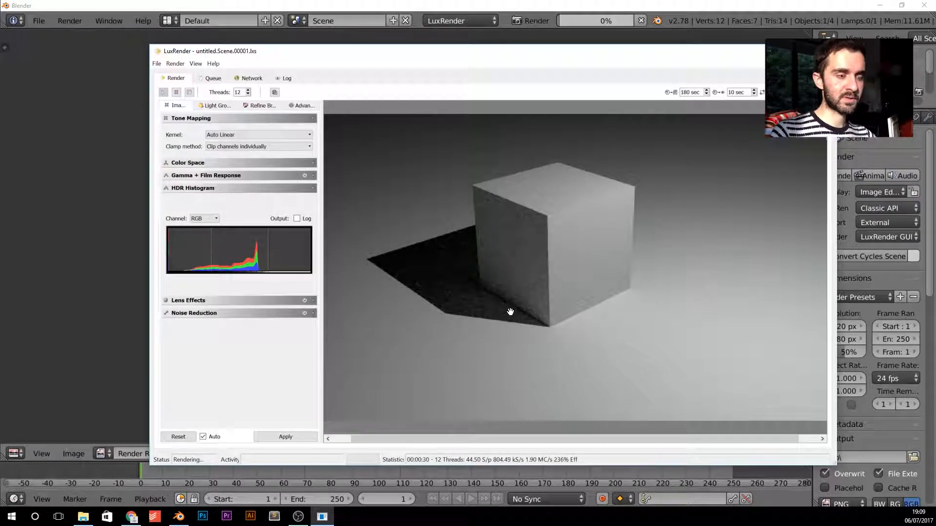
scroll(543, 303, down, 3)
scroll(541, 300, up, 2)
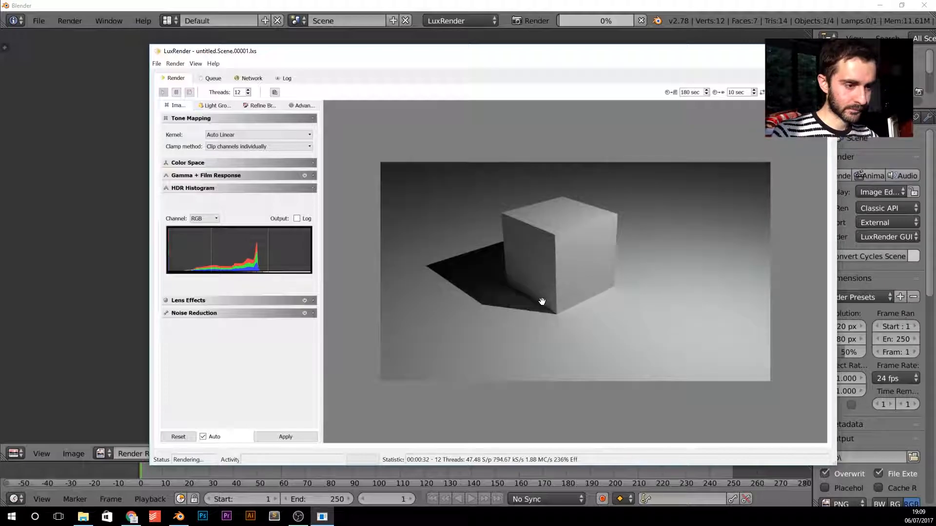
scroll(513, 251, down, 1)
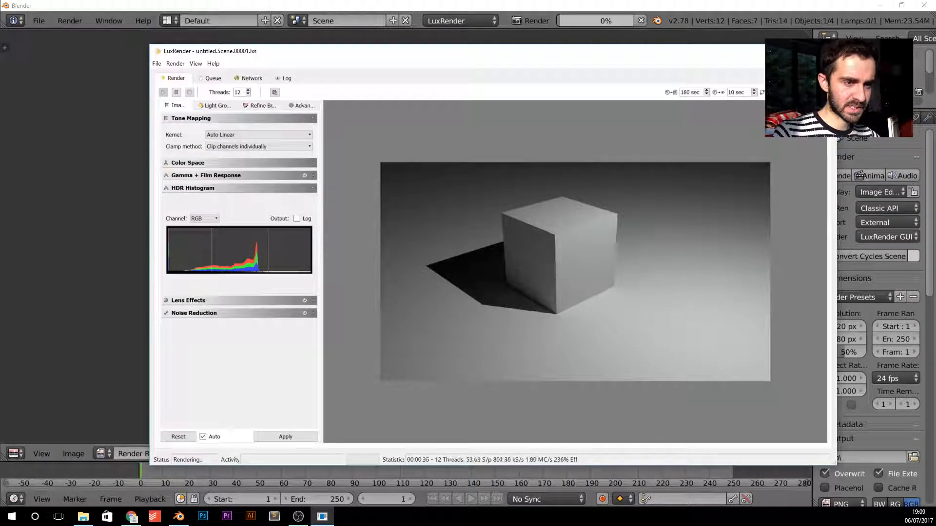
click(820, 51)
key(Escape)
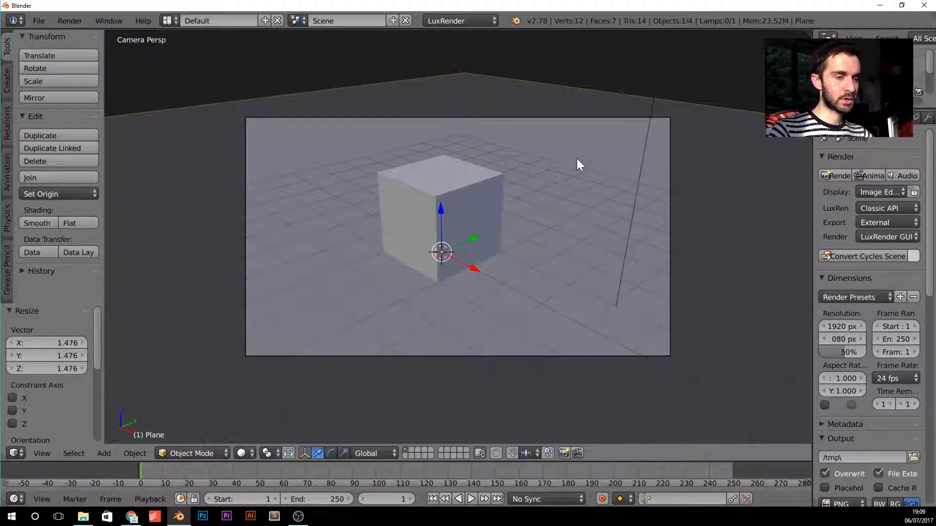
- Delete the default lamp from the scene
right_click(652, 89)
middle_drag(654, 86, 562, 216)
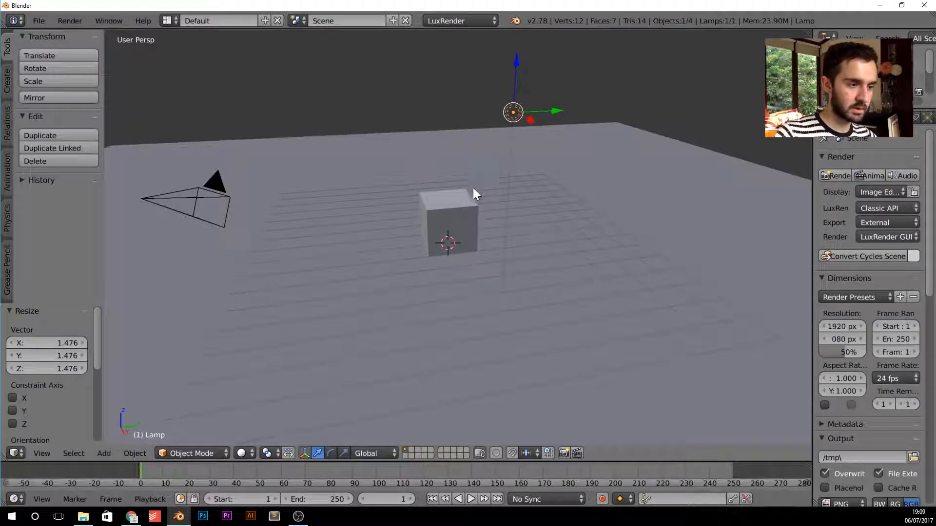
right_click(466, 201)
right_click(466, 201)
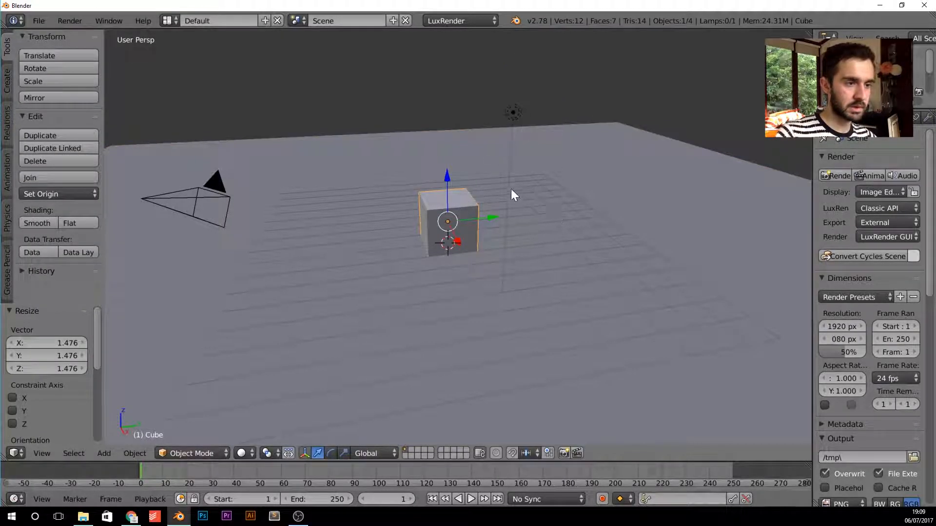
right_click(509, 117)
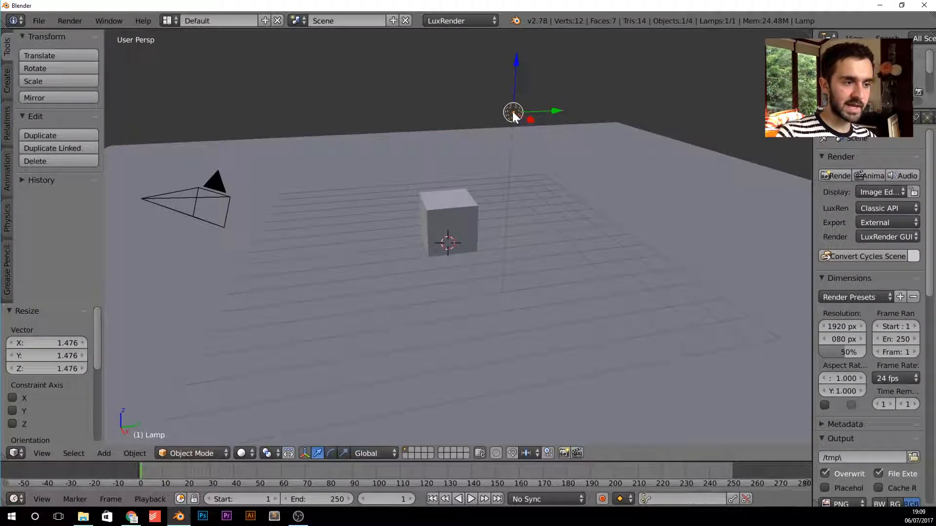
middle_drag(513, 111, 805, 150)
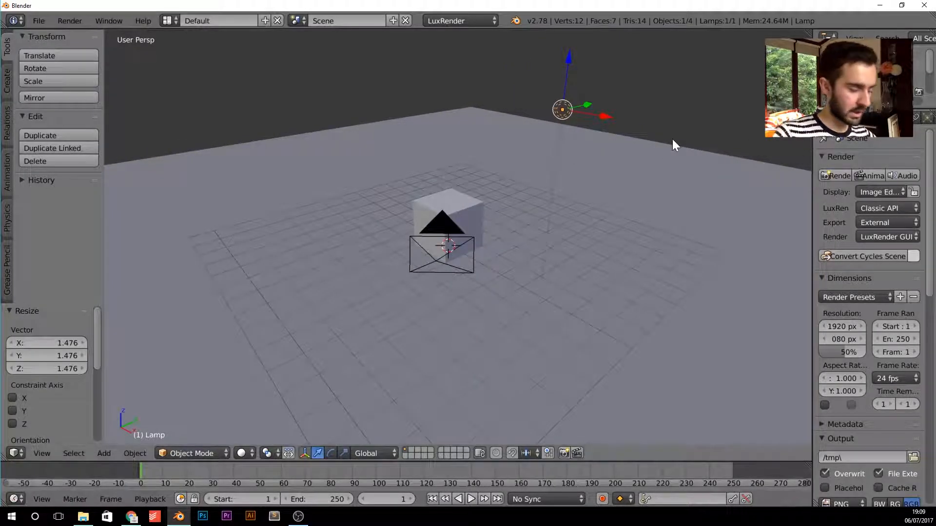
key(Delete)
middle_drag(628, 145, 562, 222)
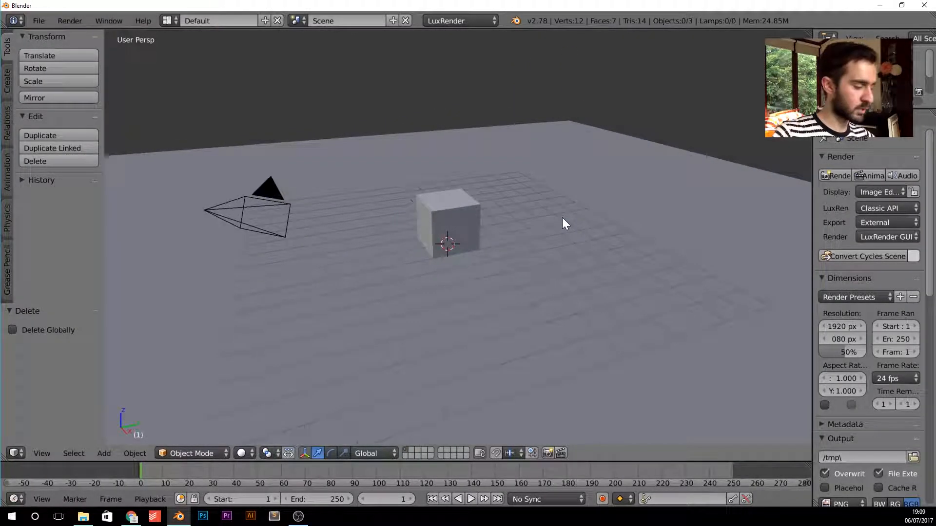
- Add a Sun lamp and move it above the cube, by about X -1.1, Y 3.8 and Z 5.0
key(shift+a)
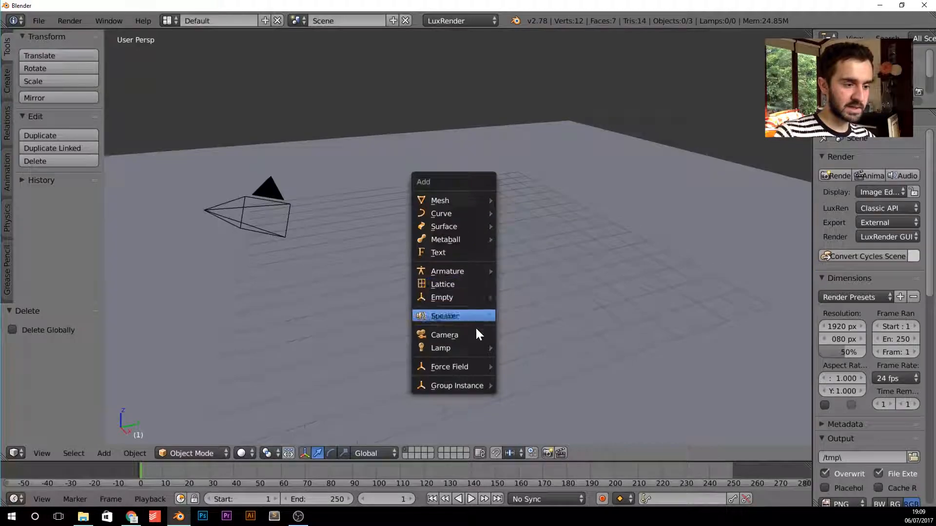
mouse_move(478, 354)
click(540, 364)
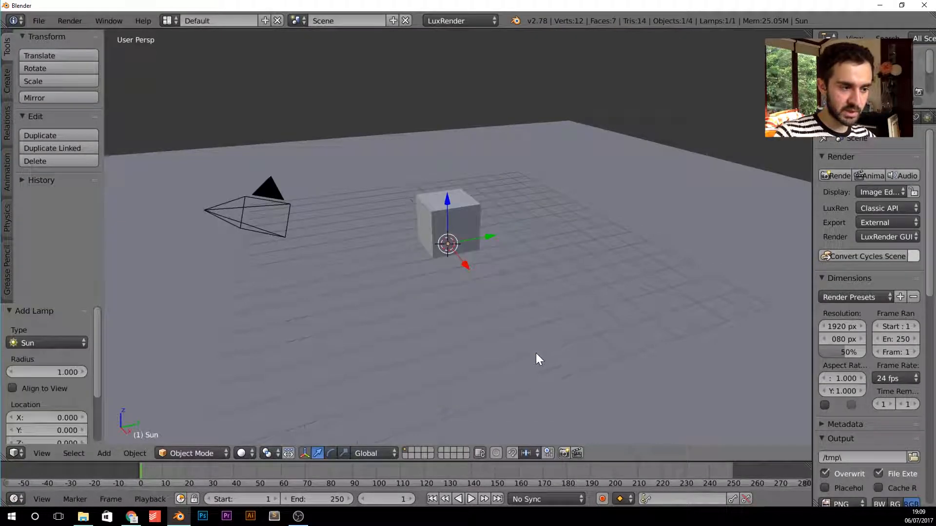
key(g)
click(555, 124)
middle_drag(484, 288, 531, 282)
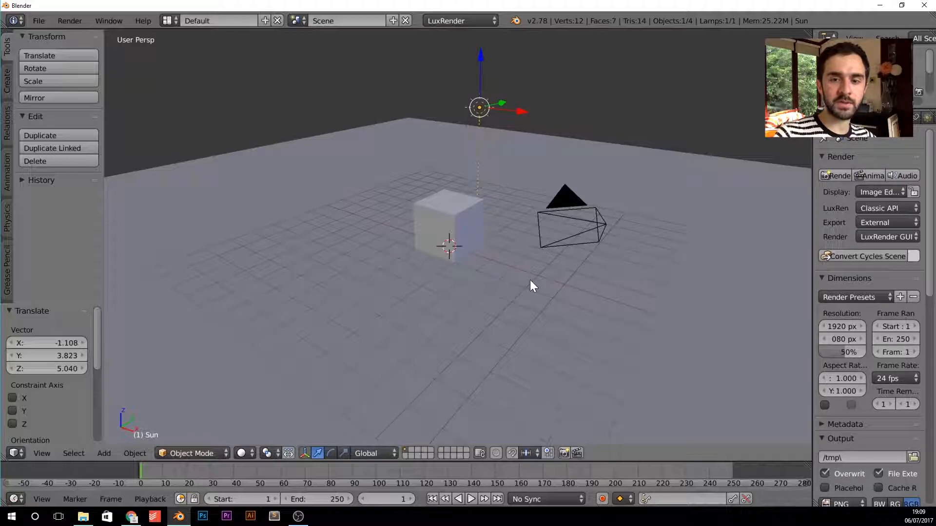
middle_drag(454, 251, 470, 234)
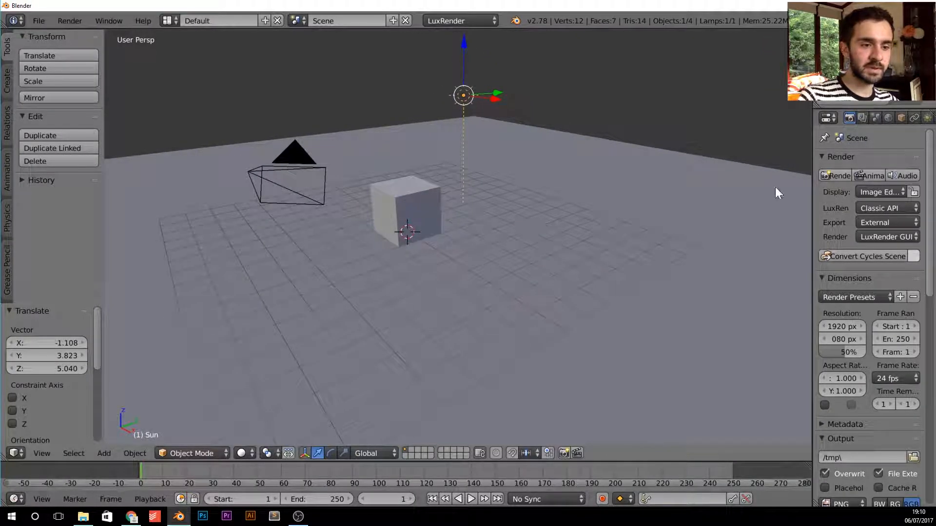
- Widen the properties area and show the Sun lamp's LuxRender settings
drag(813, 165, 779, 162)
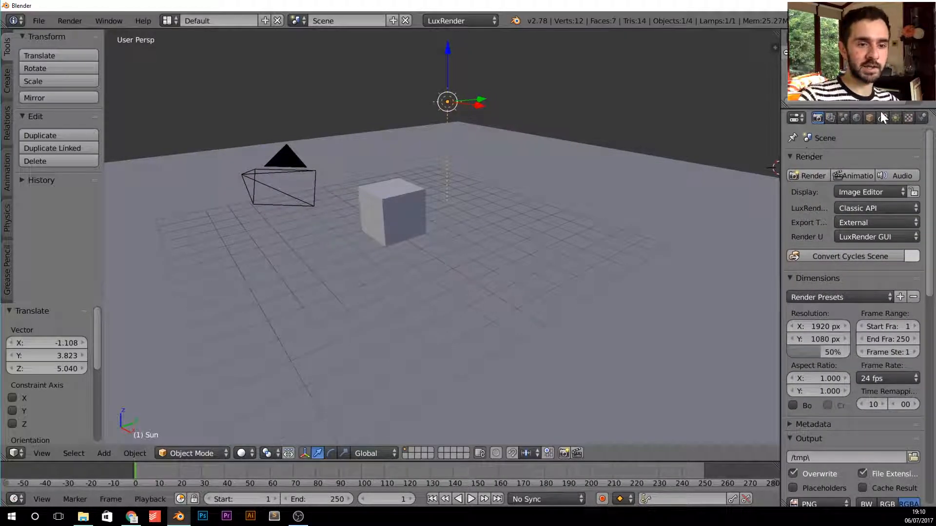
click(894, 118)
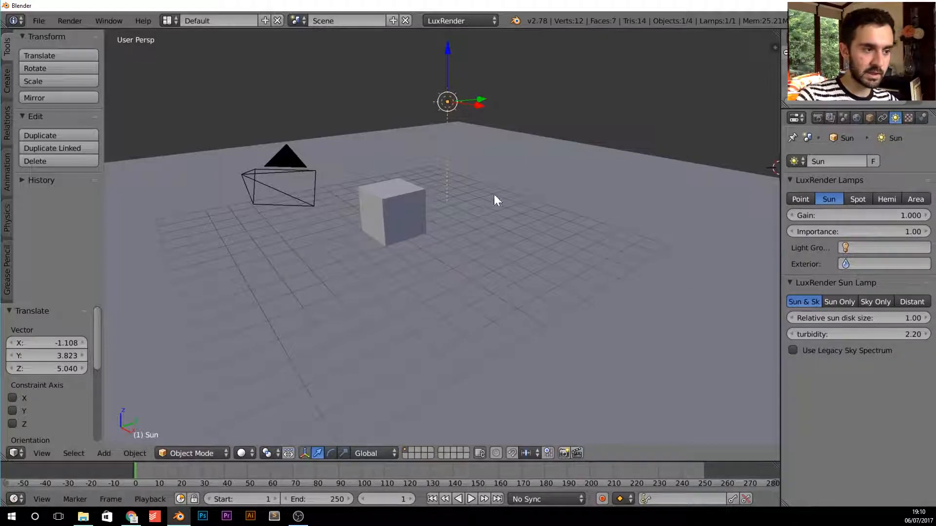
middle_drag(474, 230, 478, 221)
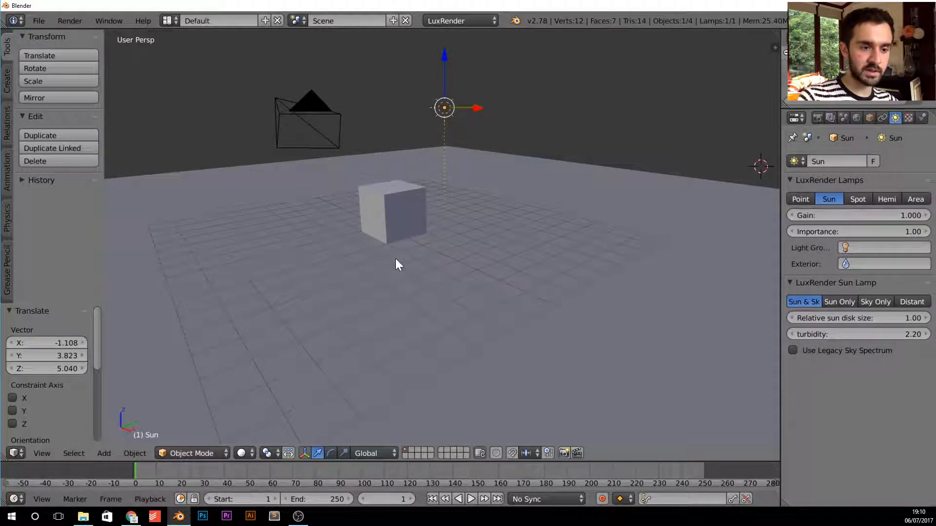
- Move the Sun lamp off to the side of the cube, by about X 5.1, Y -2.4 and Z -1.5
middle_drag(462, 259, 420, 194)
key(g)
click(508, 272)
- Rotate the Sun lamp by about 60° seen from the side and about 28° seen from above
middle_drag(510, 271, 611, 197)
key(r)
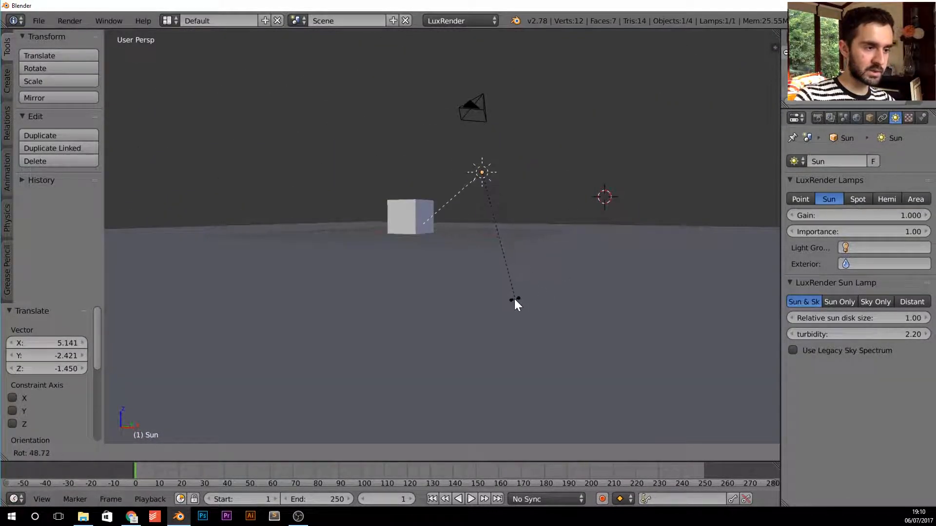
click(487, 297)
middle_drag(488, 297, 413, 288)
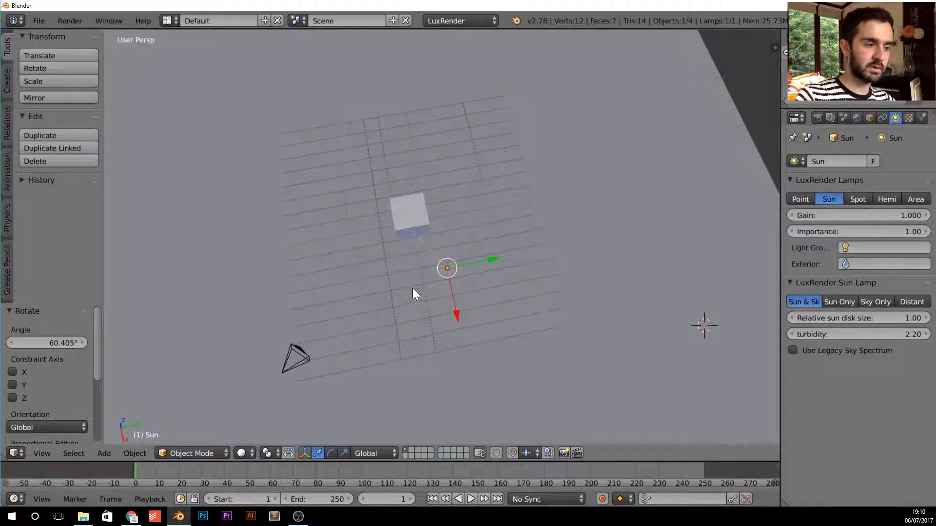
key(r)
click(437, 202)
middle_drag(439, 204, 428, 259)
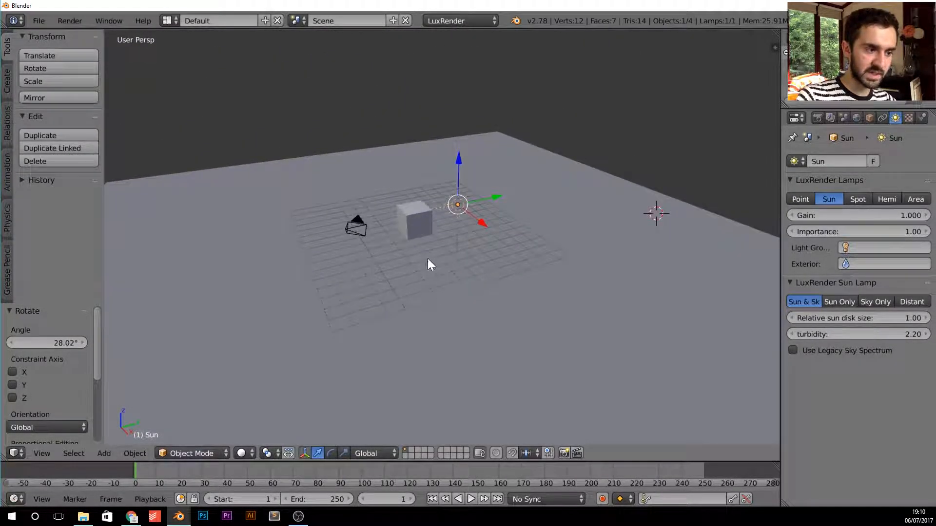
- Render the scene from the camera view and examine the cube and its shadow up close and at full frame
key(KP_0)
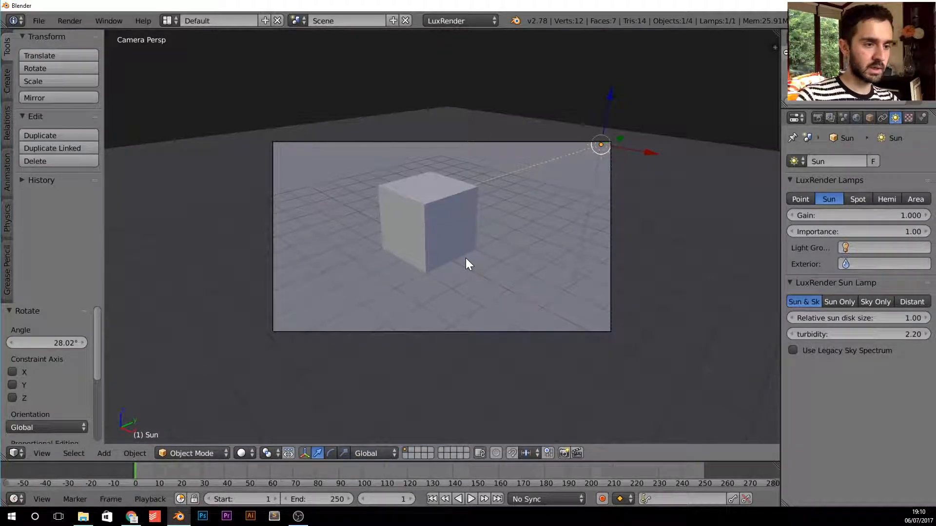
key(F12)
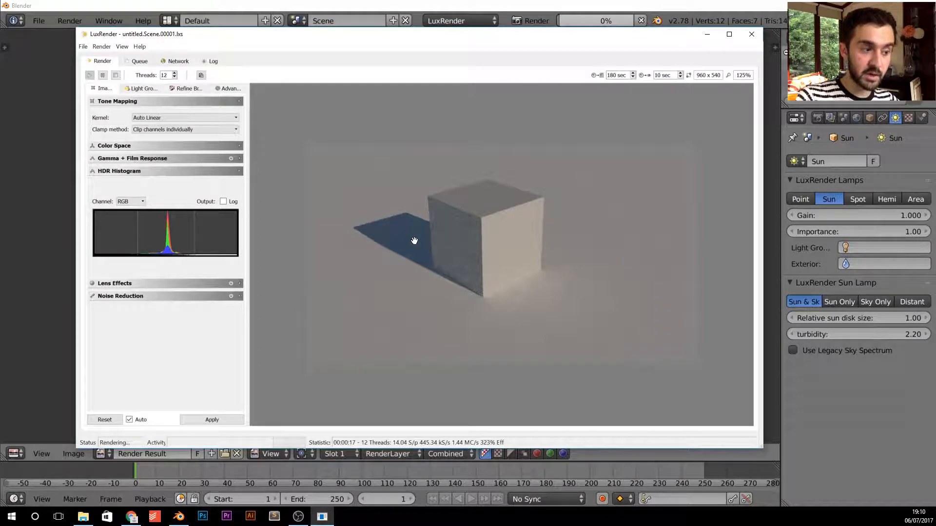
scroll(419, 253, up, 4)
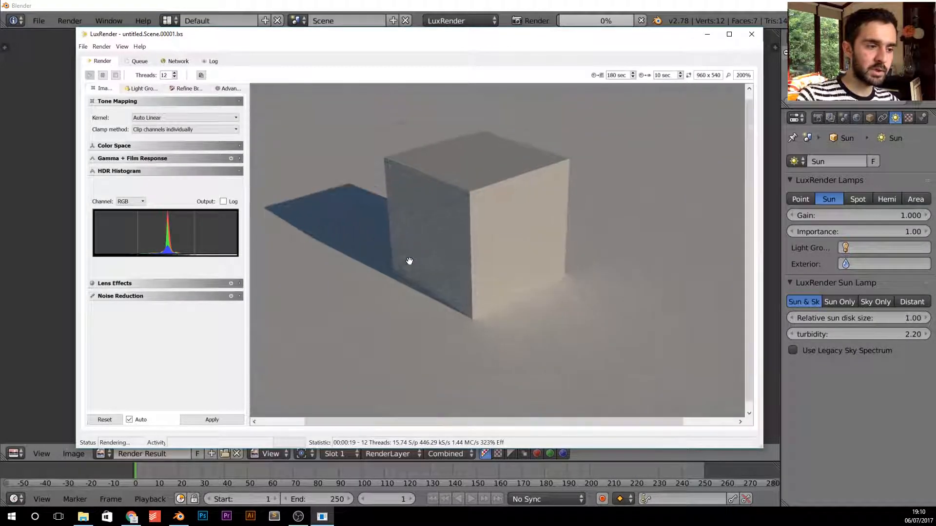
scroll(528, 282, up, 2)
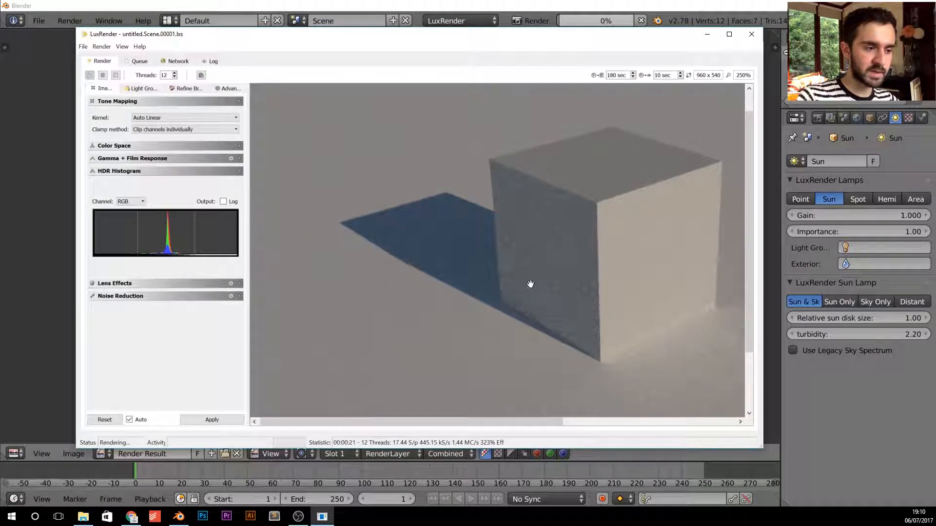
scroll(477, 284, up, 2)
scroll(455, 234, down, 5)
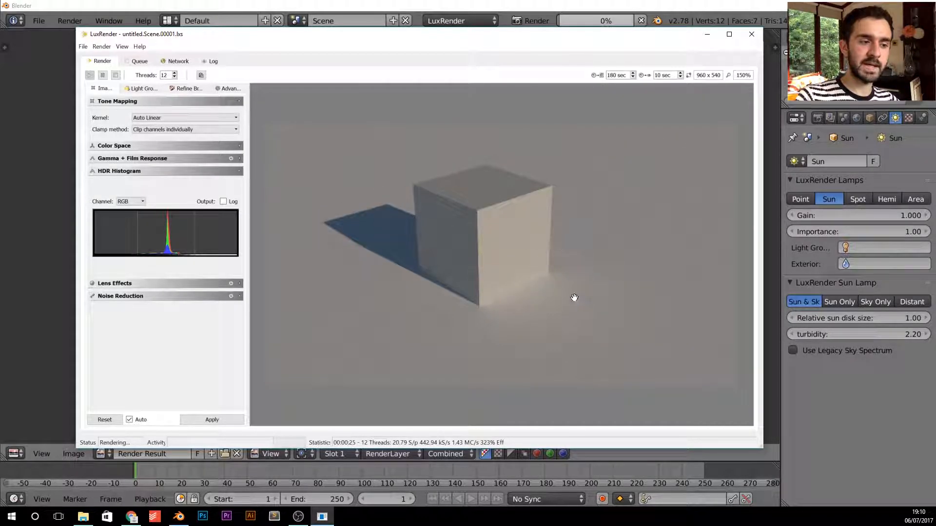
scroll(568, 291, down, 1)
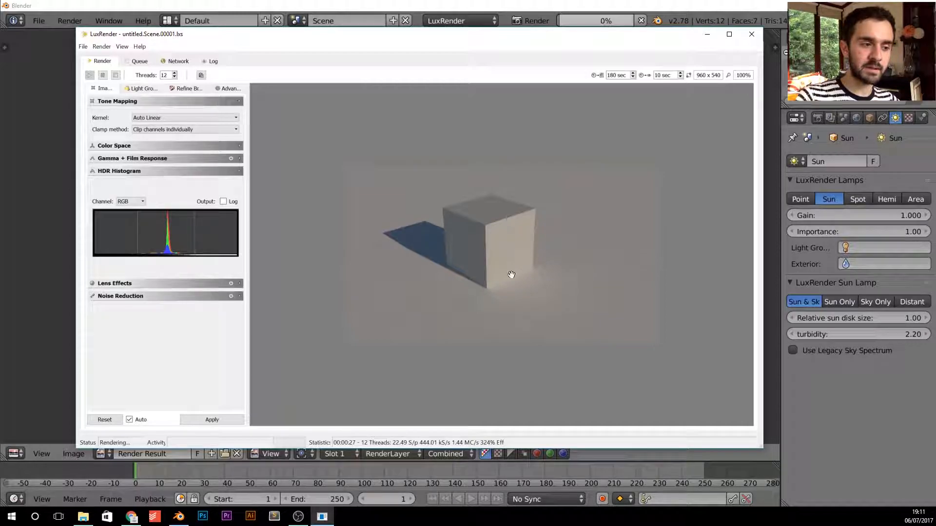
scroll(513, 275, up, 1)
scroll(504, 268, down, 1)
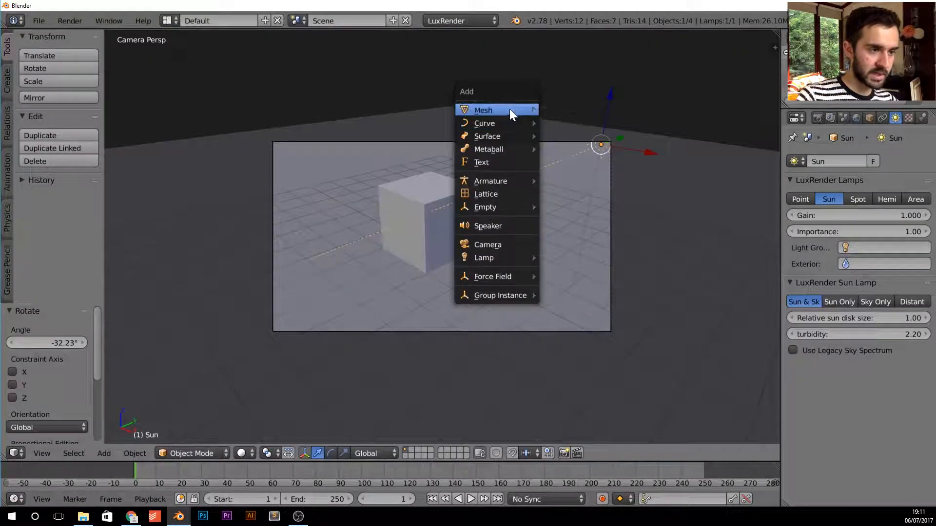
- Add a UV sphere and move it beside the cube inside the camera frame, raised above the floor plane
mouse_move(509, 109)
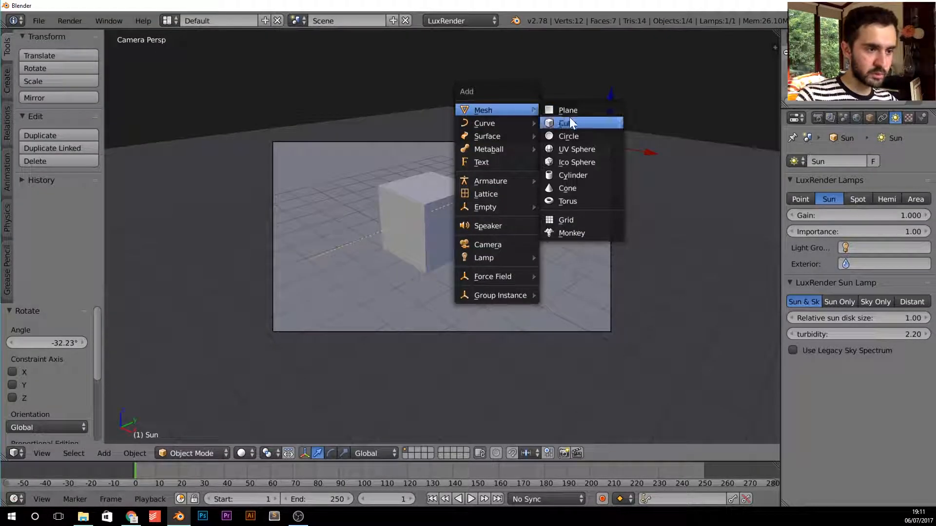
click(585, 149)
scroll(467, 191, down, 3)
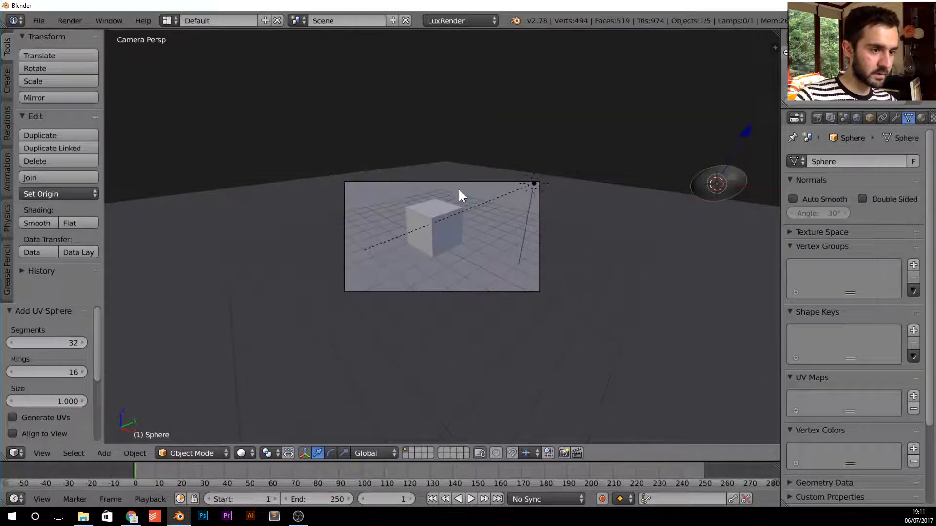
scroll(638, 209, up, 1)
key(g)
click(405, 223)
scroll(492, 237, up, 3)
key(g)
click(569, 206)
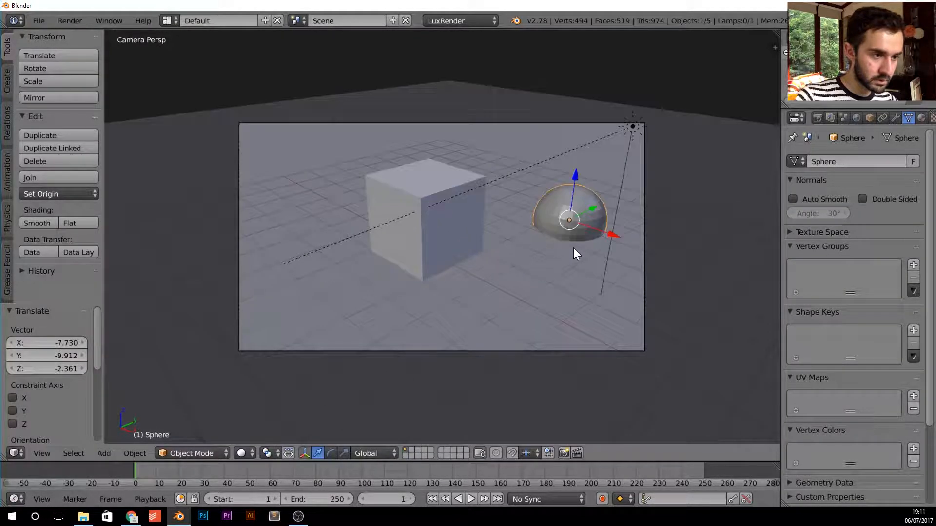
- Move the cube back along the floor by about X -3.7 and Y -0.2, with Z locked
right_click(452, 233)
key(g)
key(shift+z)
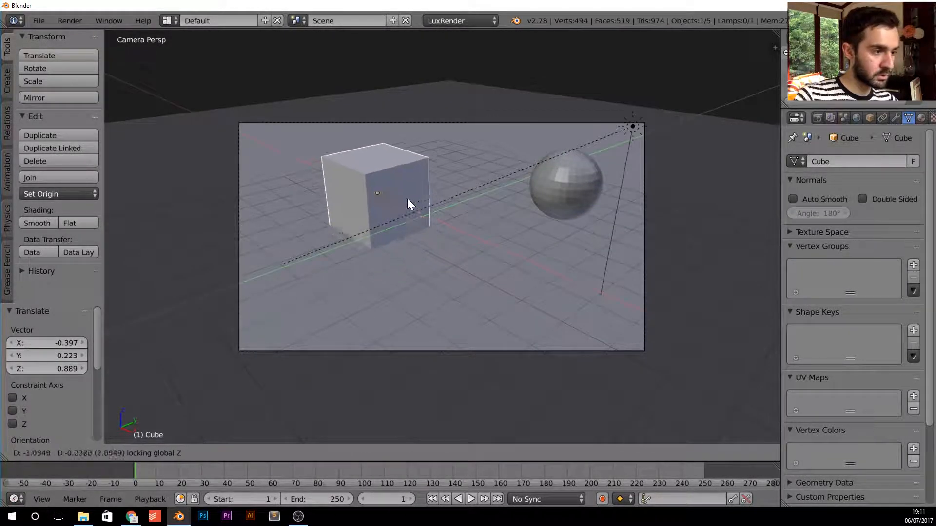
click(452, 188)
- Move the UV sphere back near the cube by about X -2.6 and Y -1.2 in total, with Z locked
right_click(566, 185)
key(g)
key(shift+z)
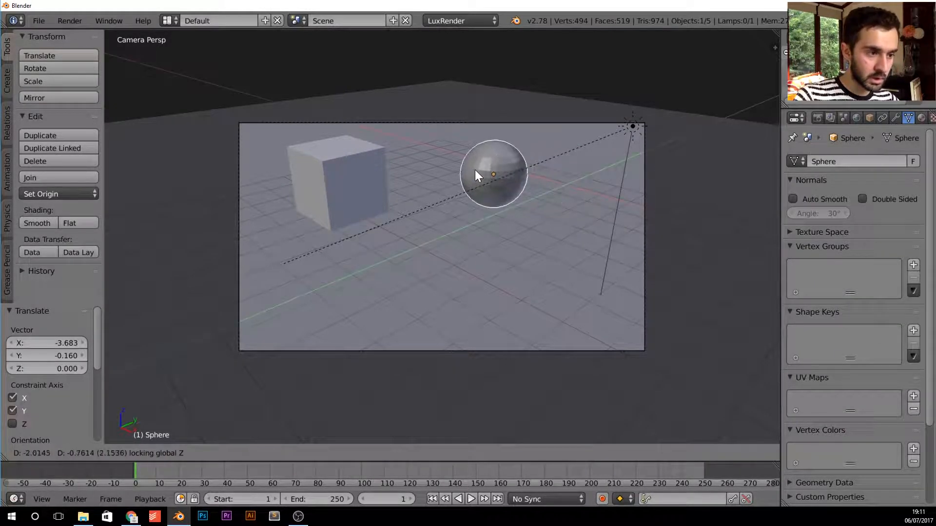
click(476, 168)
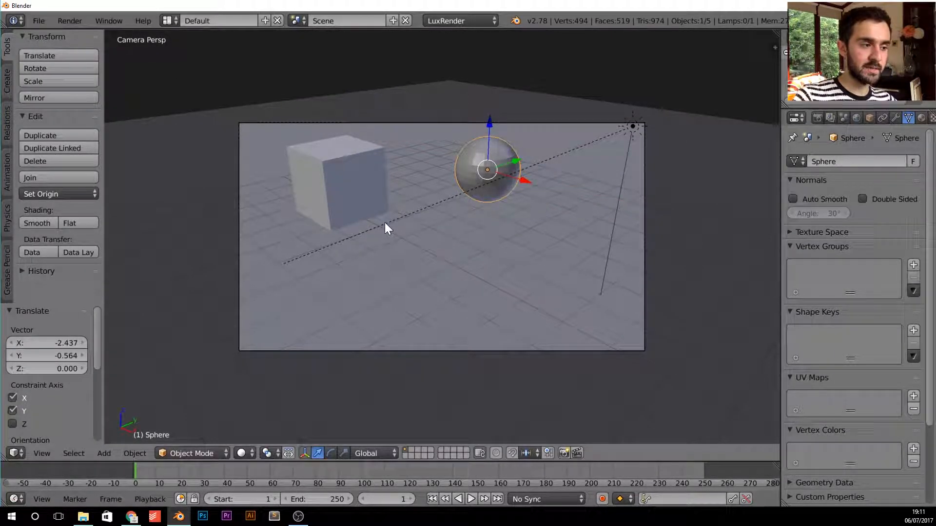
key(g)
key(shift+z)
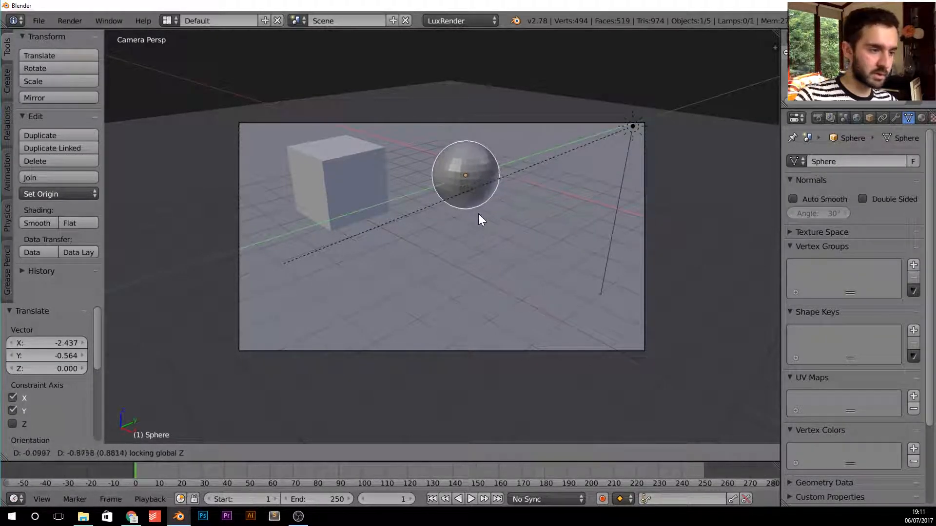
click(482, 213)
- Add an icosphere and place it beside the UV sphere, just above the floor plane
key(shift+a)
mouse_move(563, 204)
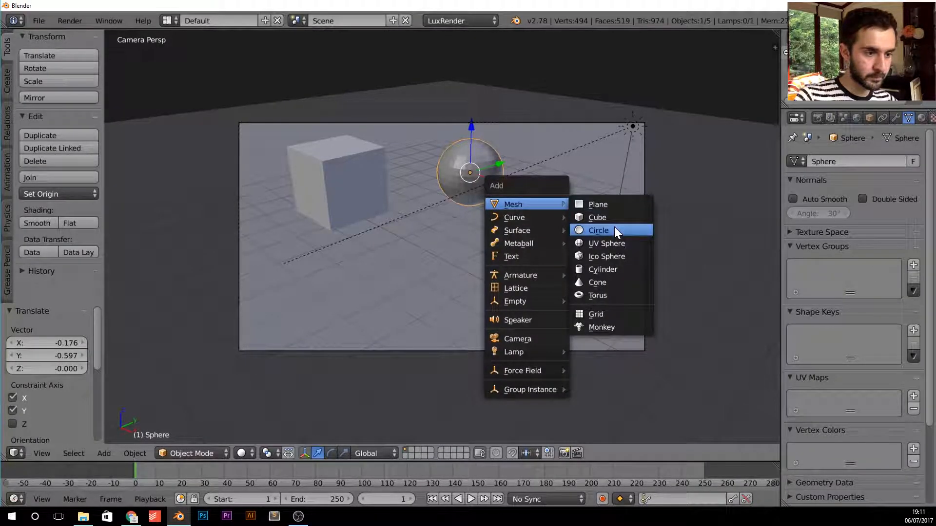
click(616, 243)
key(g)
key(z)
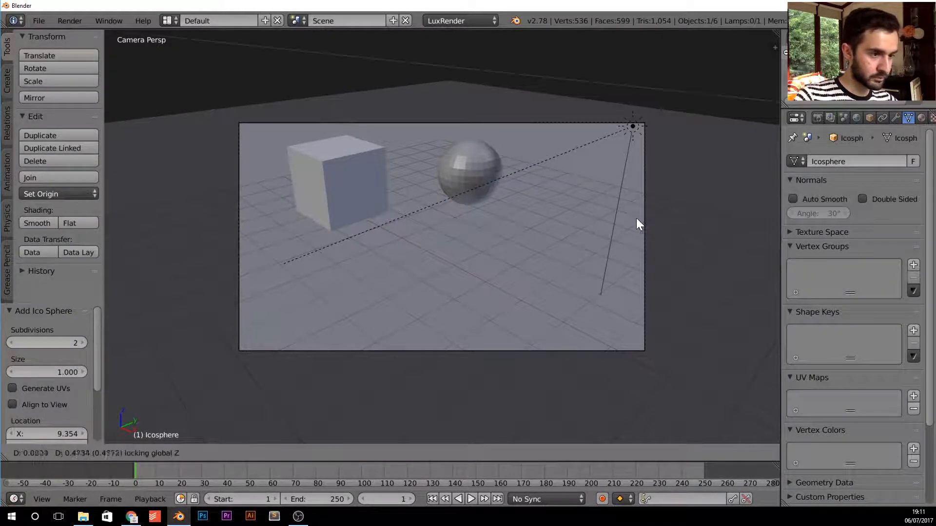
click(235, 279)
mouse_move(235, 279)
middle_down()
mouse_move(528, 279)
mouse_move(591, 243)
mouse_move(493, 285)
middle_up()
key(g)
click(550, 246)
key(shift+z)
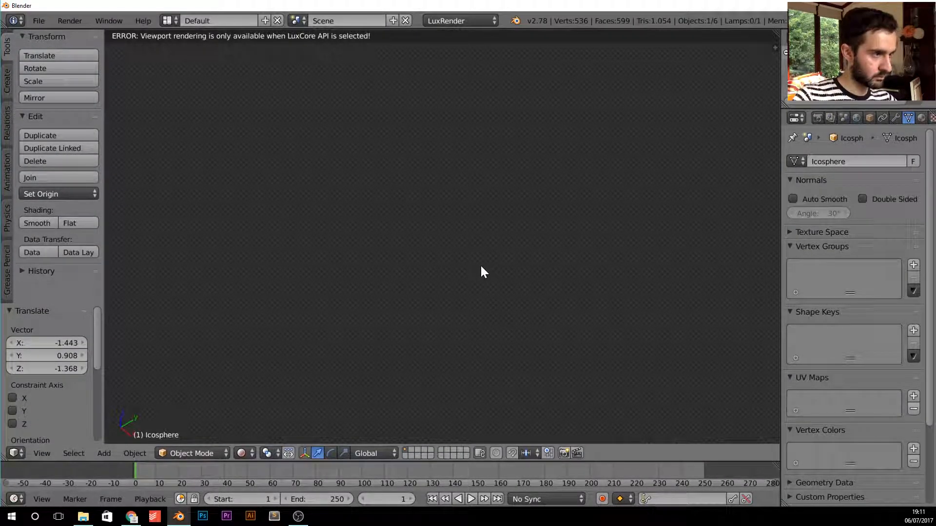
key(z)
key(z)
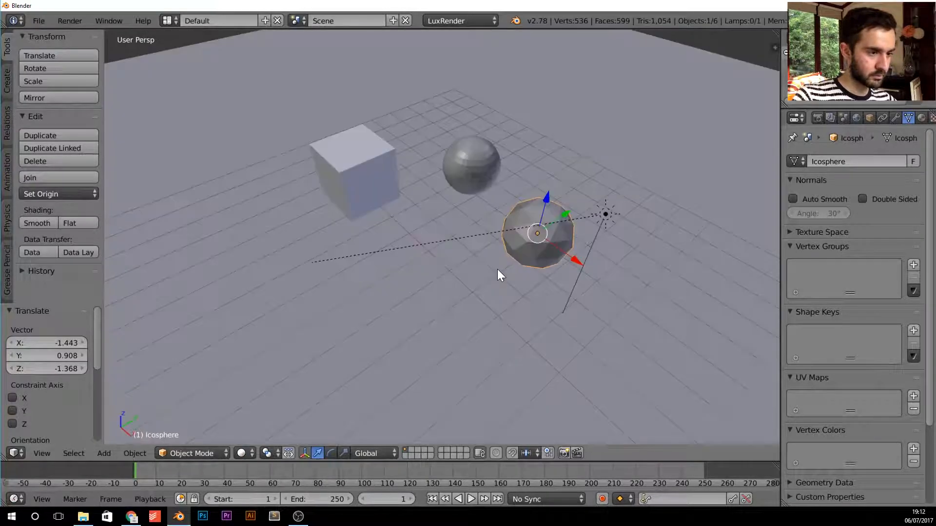
- Add a monkey head mesh and move it toward the other objects by about X -11.9, Y -3.6 and Z -5.2
middle_drag(465, 302, 557, 282)
key(shift+a)
mouse_move(565, 282)
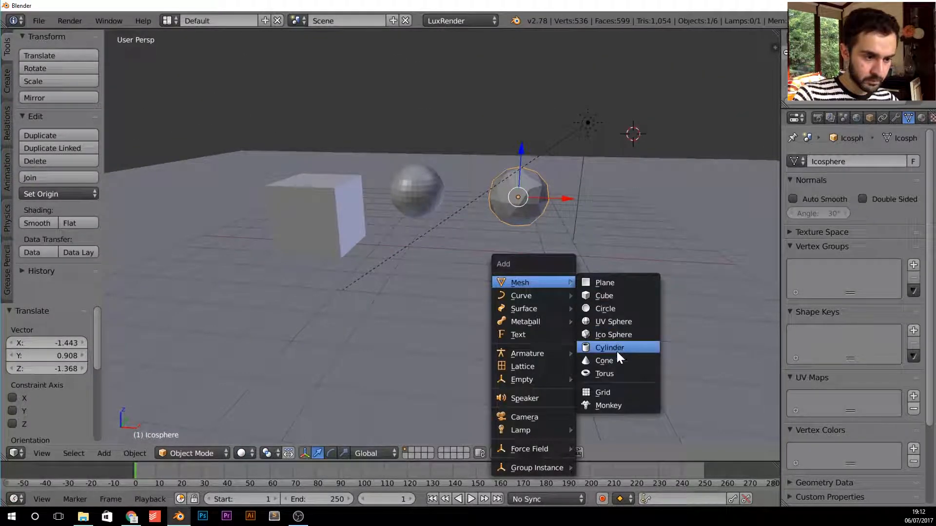
click(621, 402)
key(g)
click(449, 250)
middle_drag(449, 250, 485, 340)
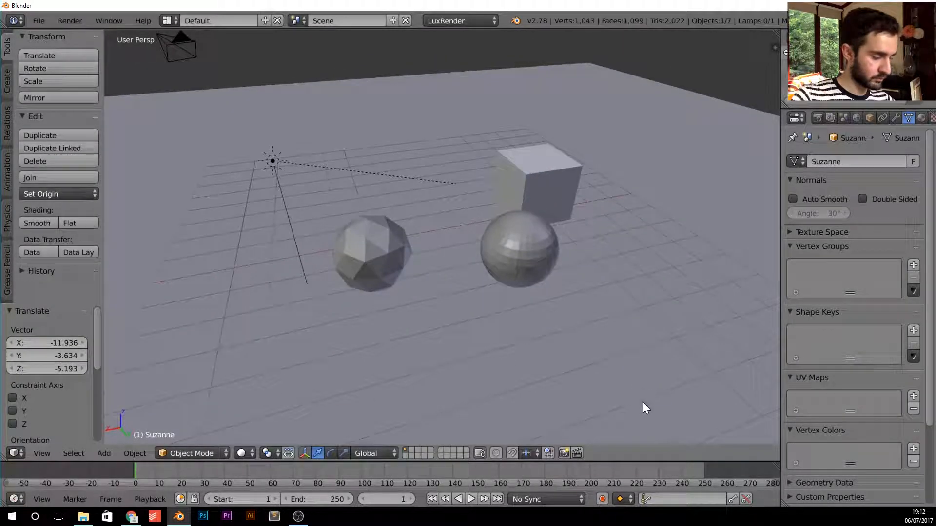
- Bring the monkey head above the floor in front of the other objects, finishing with a Z-locked move of about X 2.7 and Y -3.6
scroll(643, 401, down, 4)
key(g)
click(473, 175)
middle_drag(475, 302, 541, 235)
key(g)
click(523, 277)
key(g)
click(525, 254)
key(g)
key(shift+z)
click(508, 276)
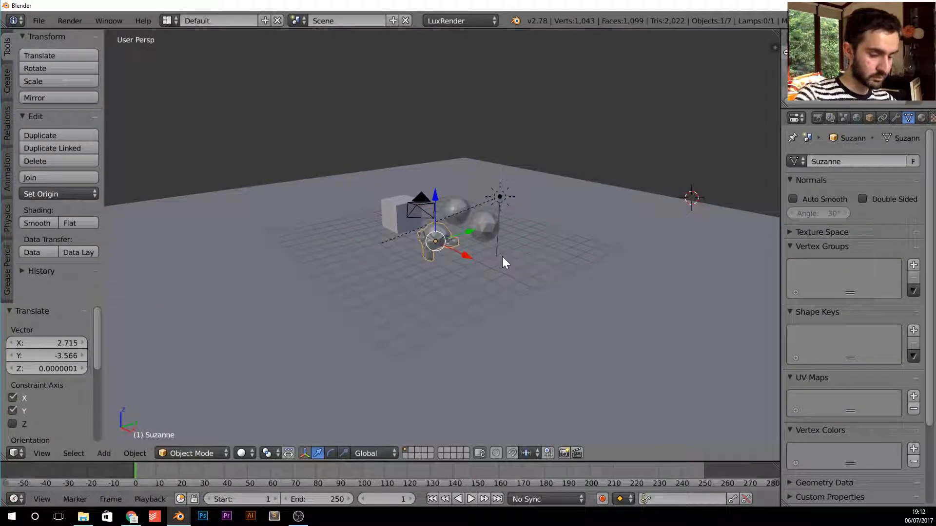
- Tilt the monkey head back by about 29° in the orthographic right side view
key(KP_3)
scroll(463, 268, up, 5)
scroll(463, 268, down, 2)
key(KP_5)
scroll(436, 250, up, 2)
shift+middle_drag(398, 216, 428, 222)
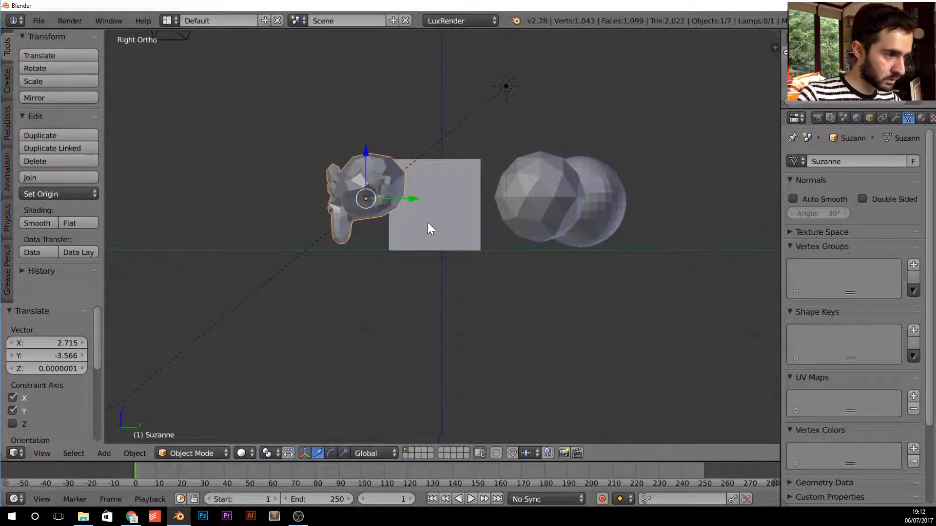
key(r)
click(488, 191)
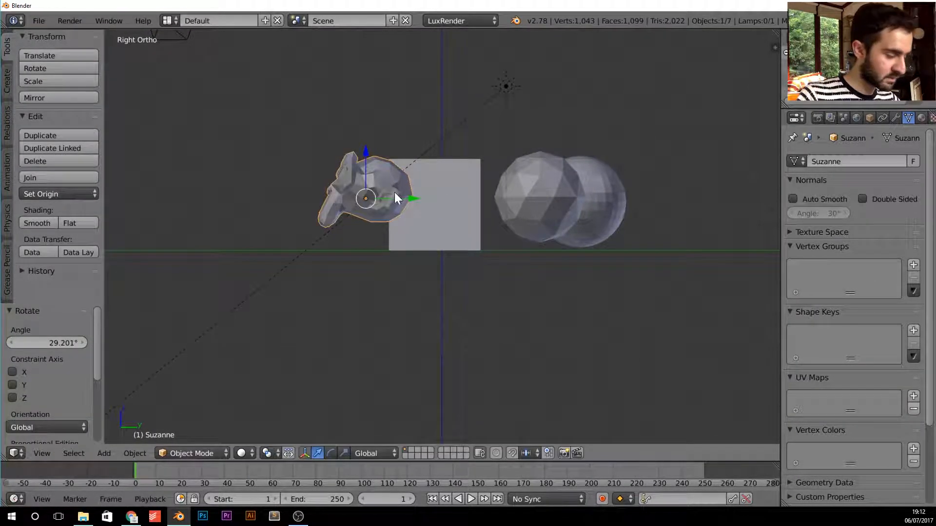
- Lower the monkey head onto the floor plane in the side view and tilt it by about another 5.5°
key(g)
click(465, 217)
key(r)
click(520, 223)
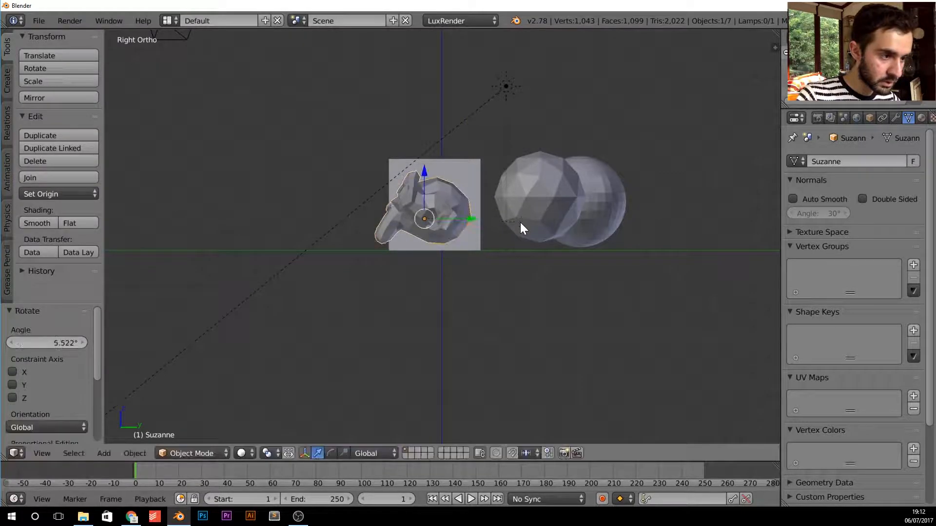
key(g)
click(522, 226)
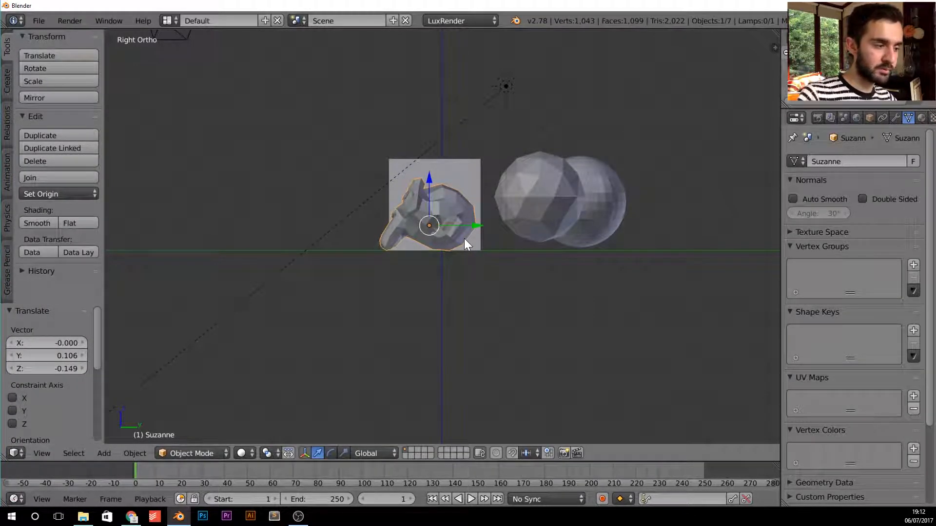
- Move the monkey head along the floor in front of the cube, framing it in the camera view
middle_drag(464, 240, 489, 256)
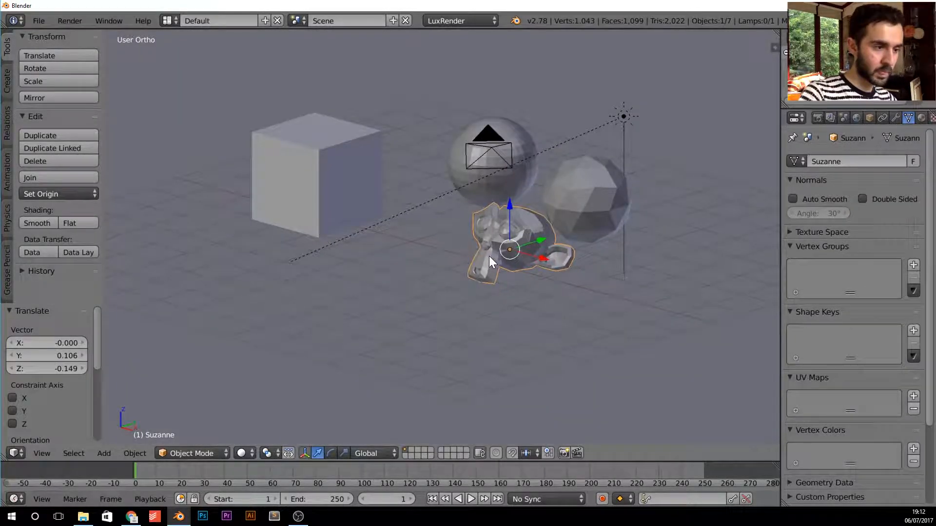
key(KP_0)
key(g)
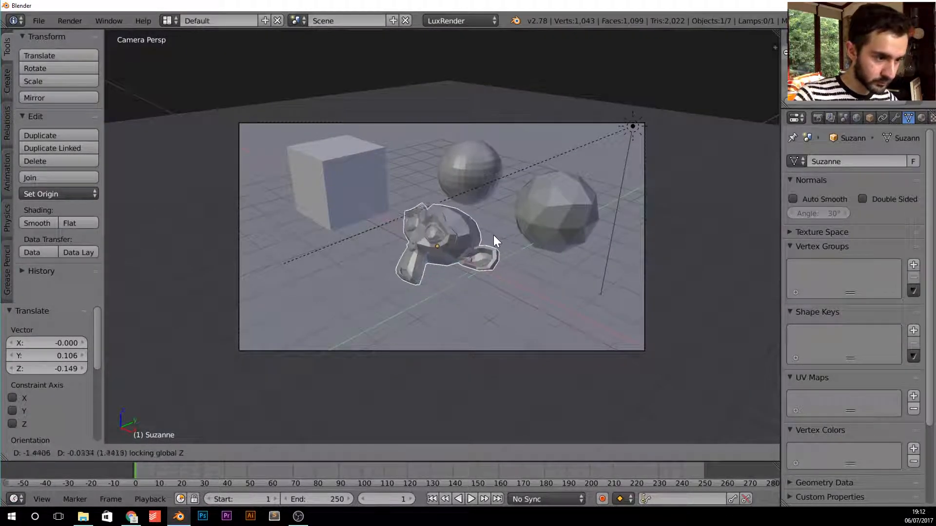
click(470, 239)
- Move the UV sphere farther back along the floor by about X -1.6 and Y 0.2
right_click(564, 214)
right_click(482, 169)
key(g)
click(457, 167)
- Move the icosphere back along the floor by about X -1.6 and Y 1.0, with Z locked
right_click(543, 211)
key(g)
key(shift+z)
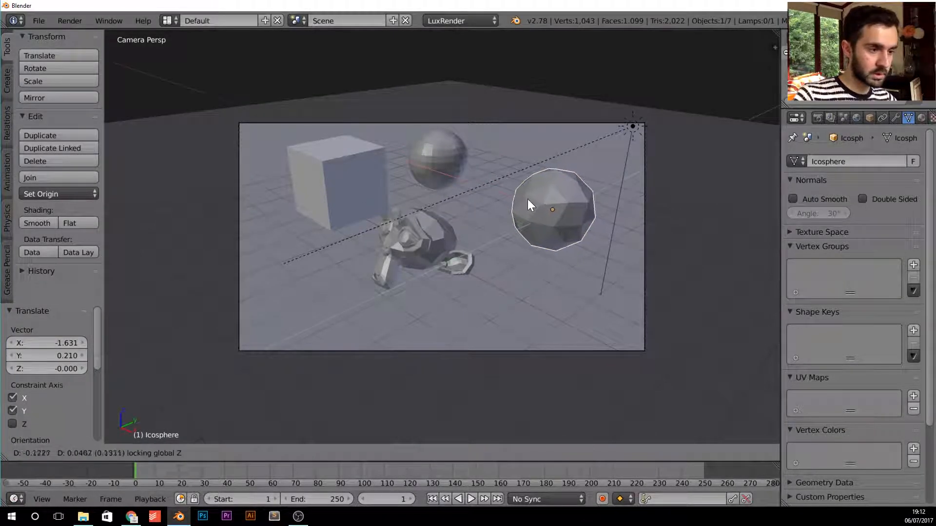
click(505, 176)
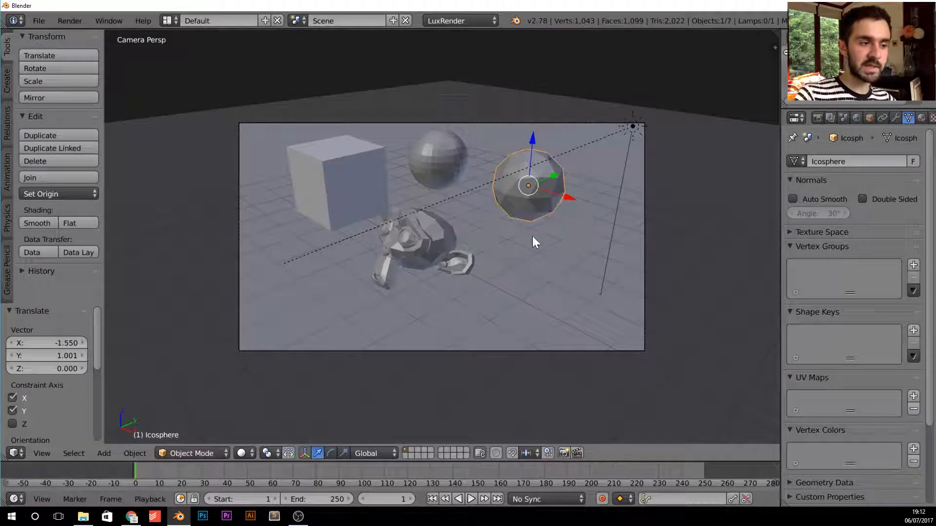
- Scale the monkey head up uniformly to 1.4 times its size
right_click(409, 240)
key(s)
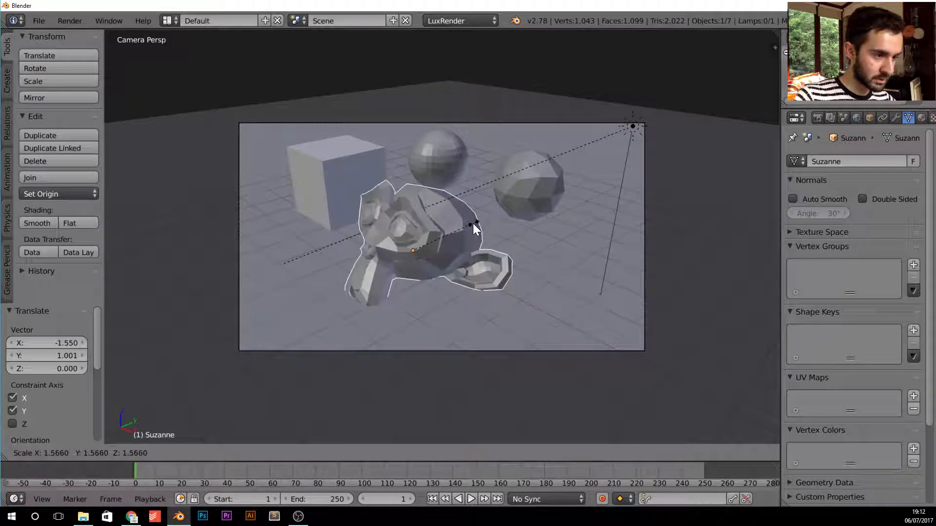
key(Escape)
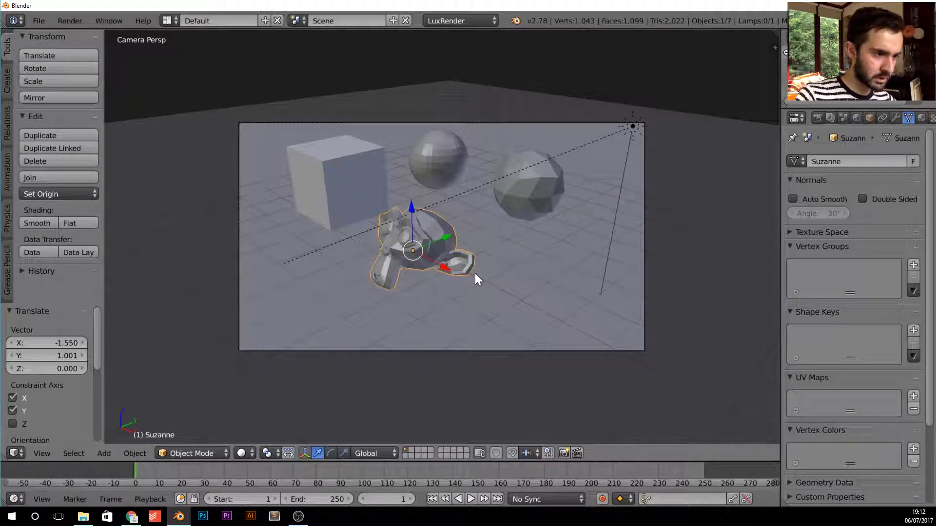
key(s)
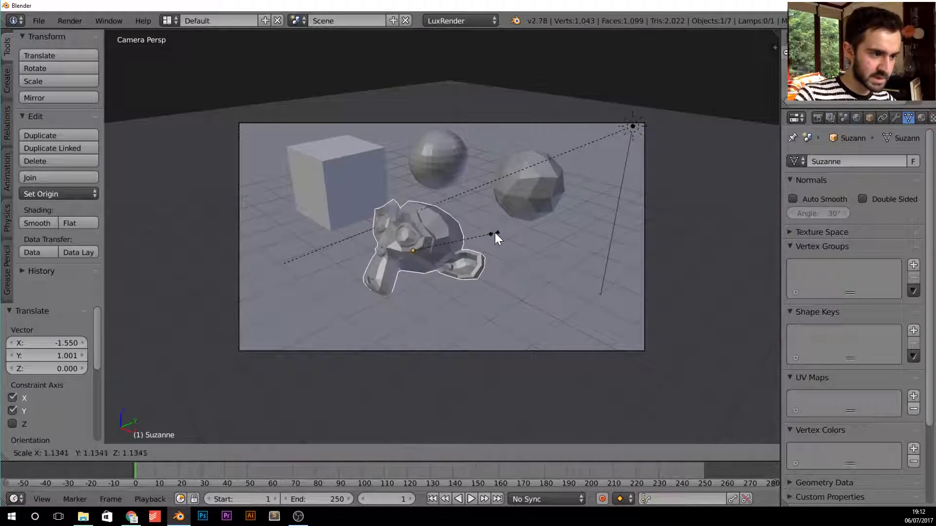
click(510, 226)
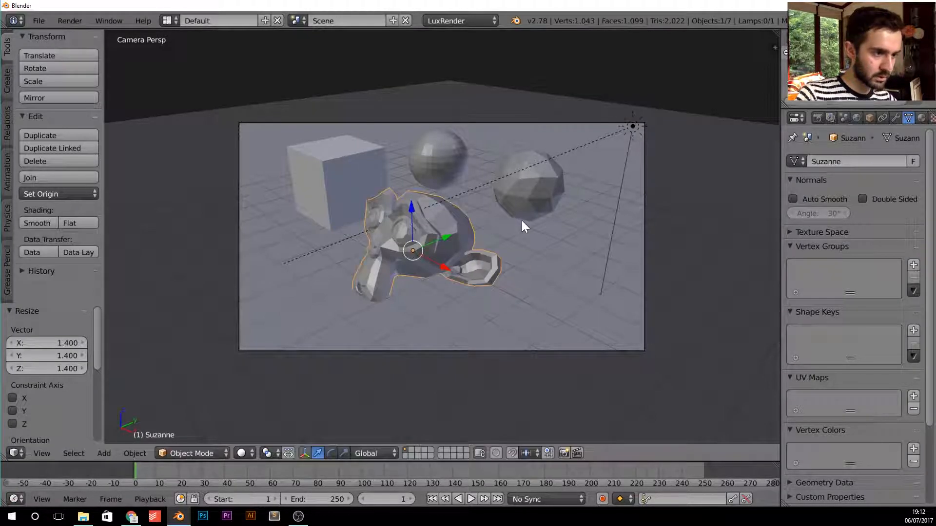
- In the right side view, raise the monkey head about 0.22 along Z so it rests on the floor plane
key(KP_3)
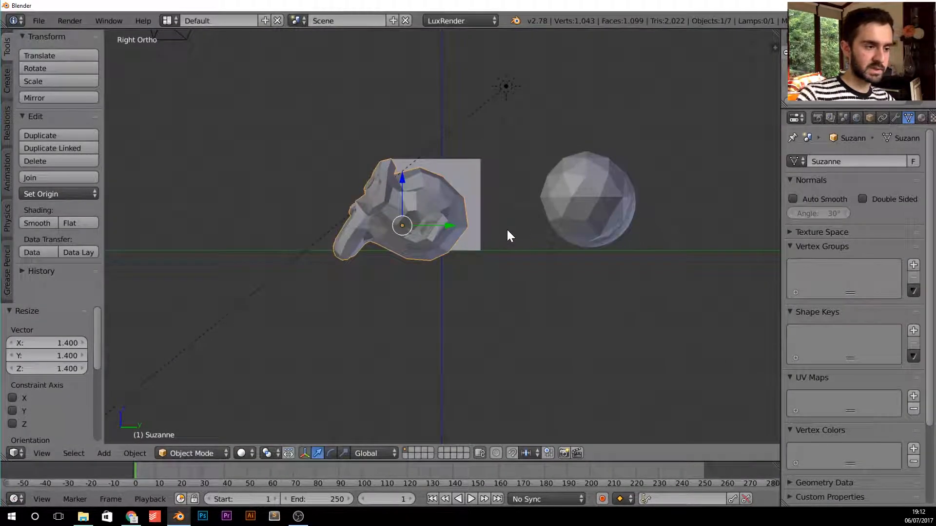
scroll(475, 267, up, 3)
shift+middle_drag(442, 264, 514, 274)
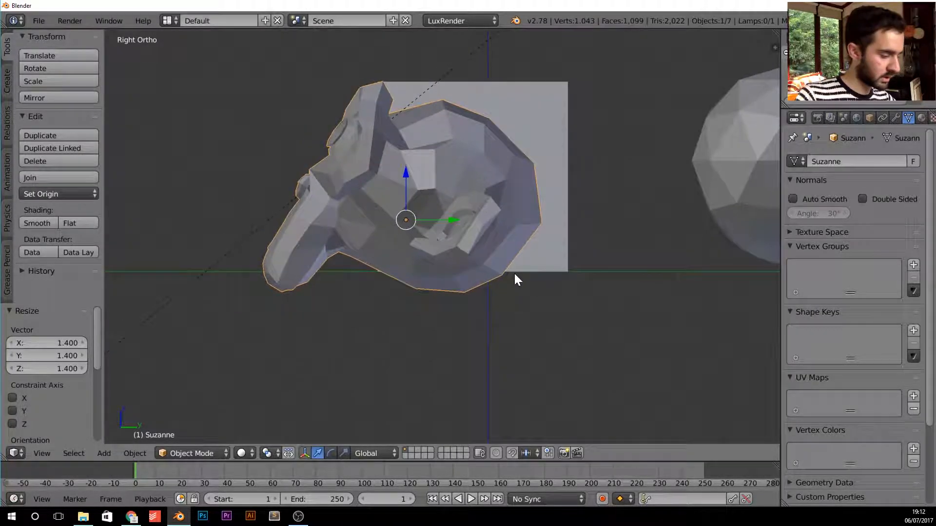
key(g)
key(z)
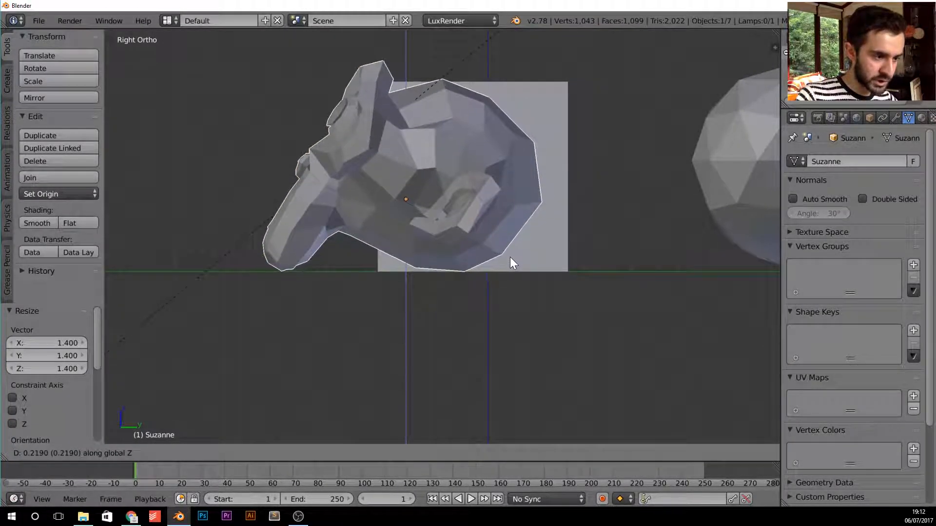
click(513, 260)
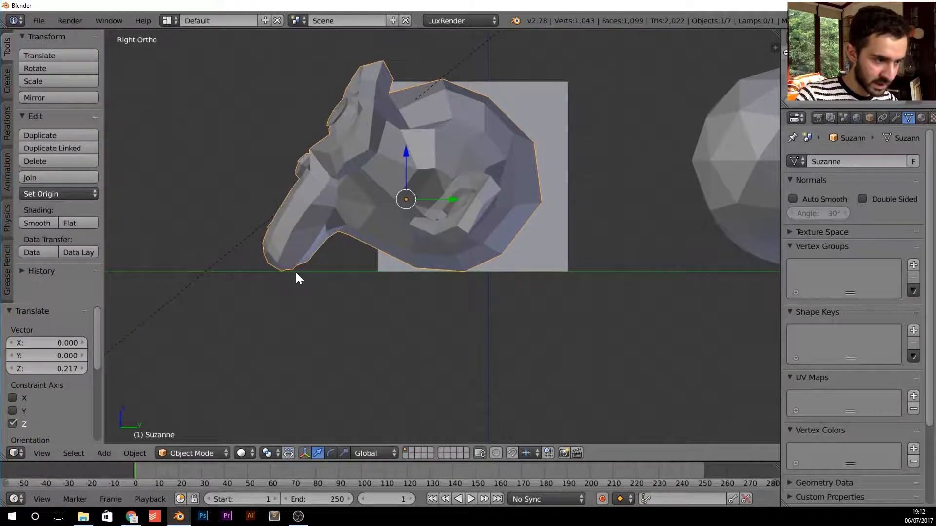
- Check in wireframe where the monkey head meets the floor plane, and return to the solid camera view
key(z)
key(z)
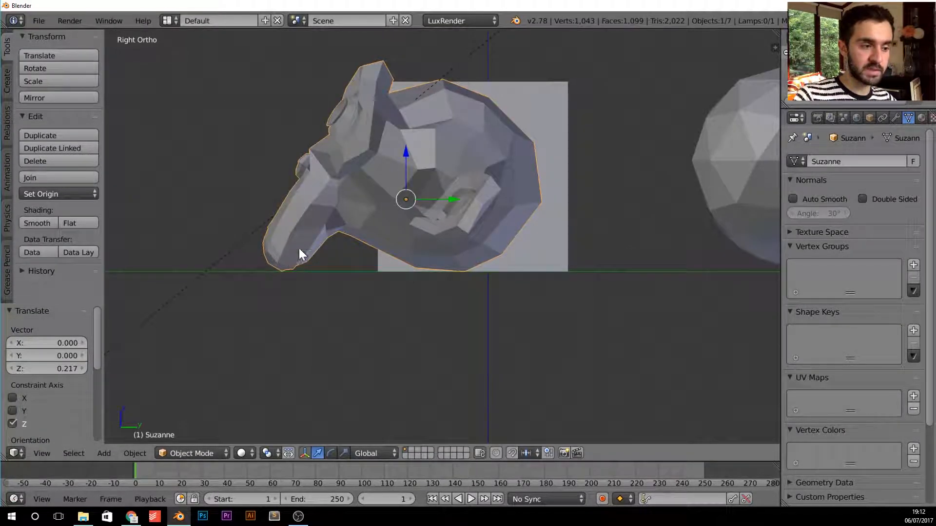
key(z)
right_click(320, 273)
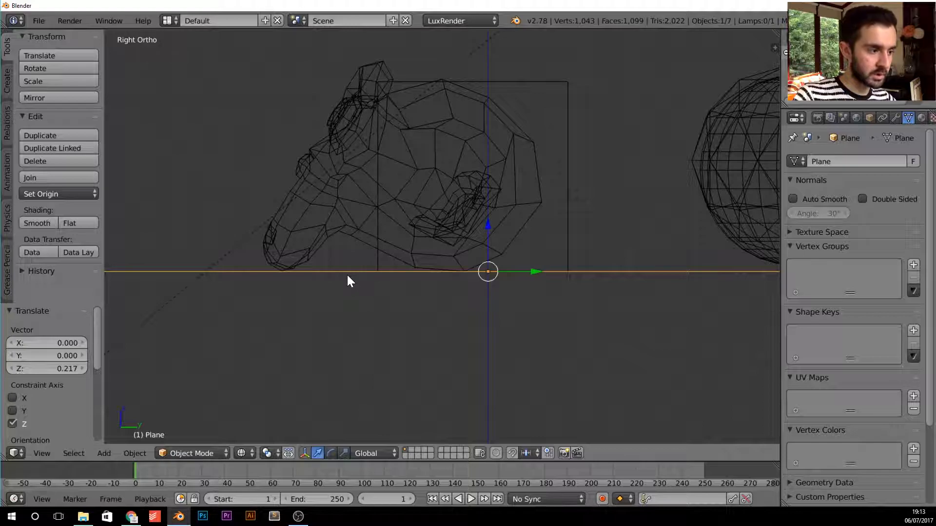
key(z)
right_click(301, 227)
middle_drag(302, 227, 314, 248)
key(KP_0)
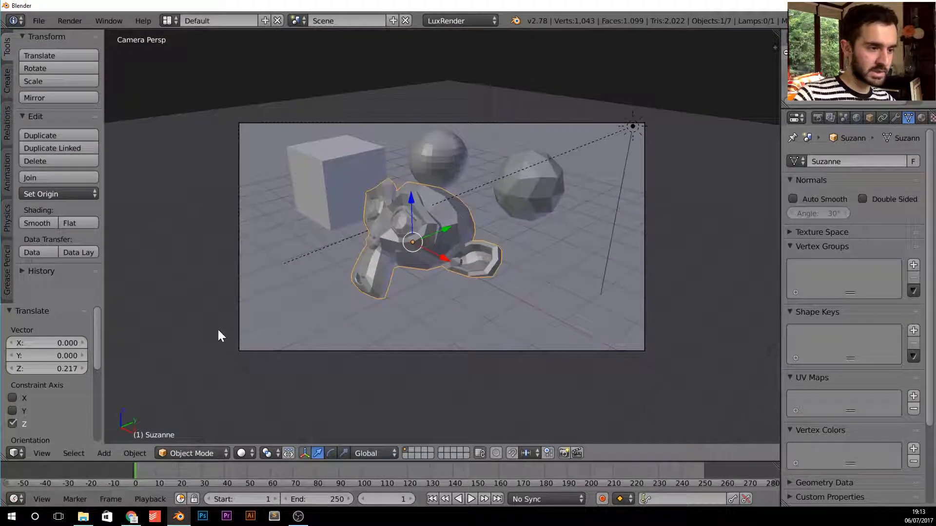
- Fly the camera to a low view facing the monkey head, framing the cube beside it and the spheres behind
right_click(355, 264)
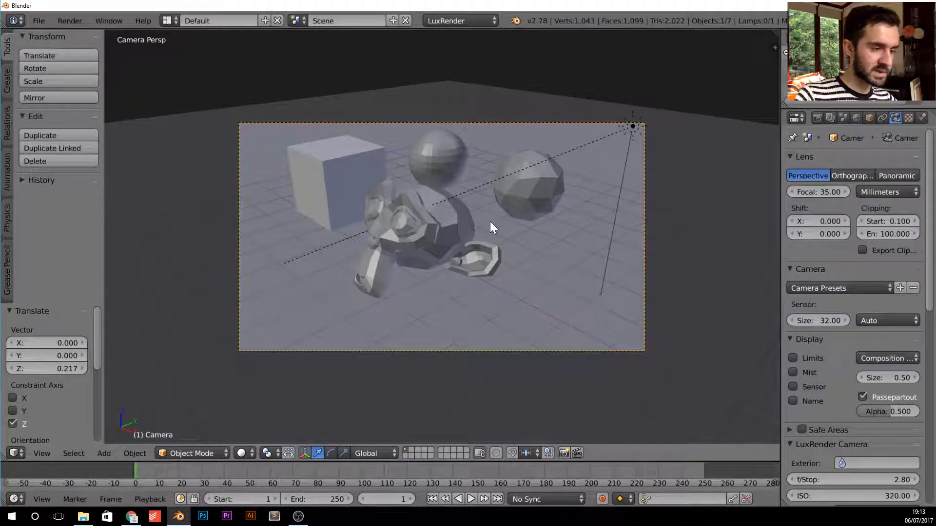
key(shift+f)
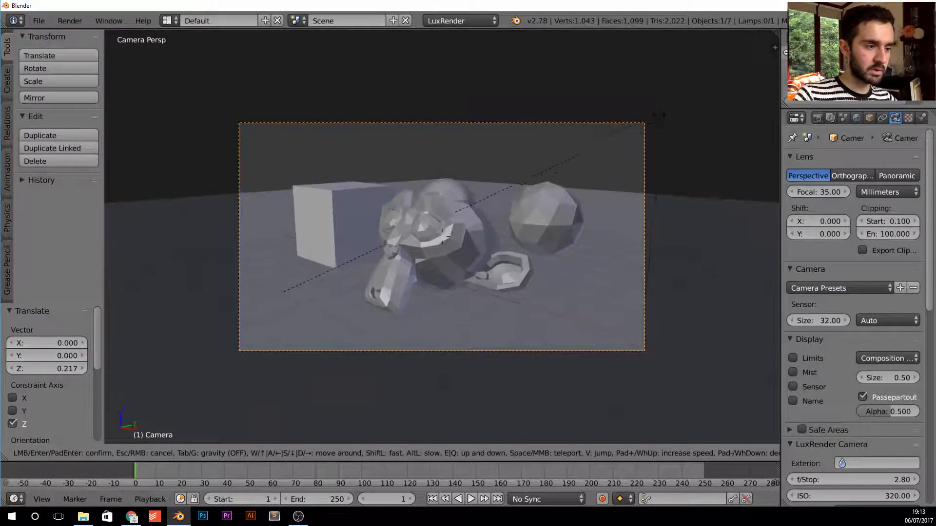
key(w)
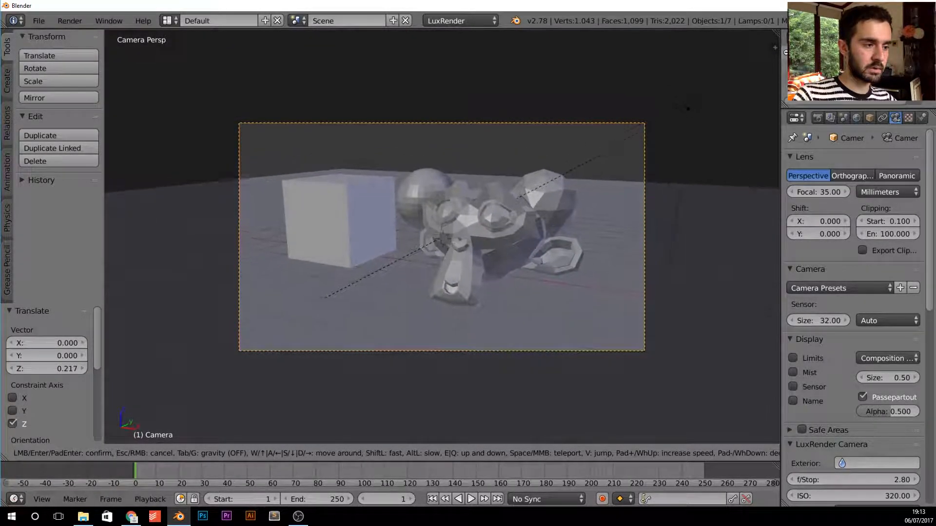
click(443, 242)
key(shift+f)
click(442, 235)
key(shift+f)
click(443, 235)
key(shift+f)
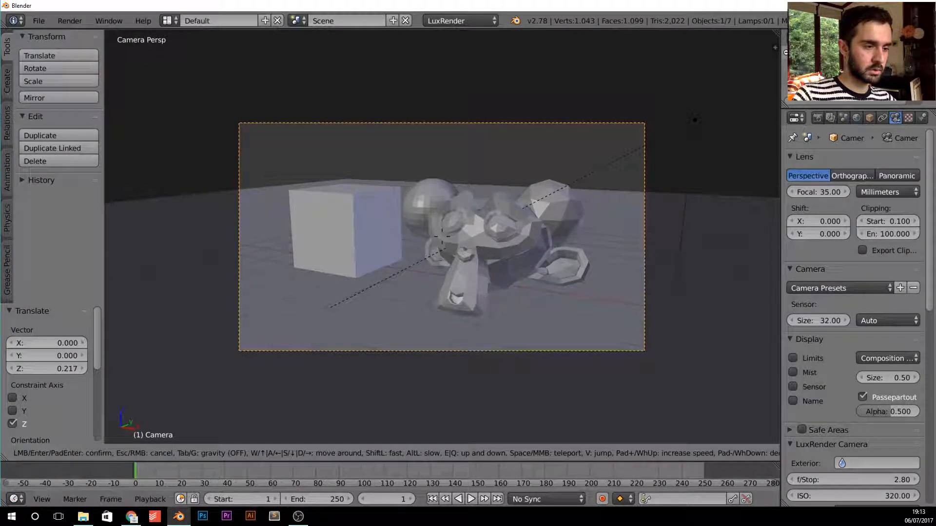
click(443, 235)
key(shift+f)
click(441, 235)
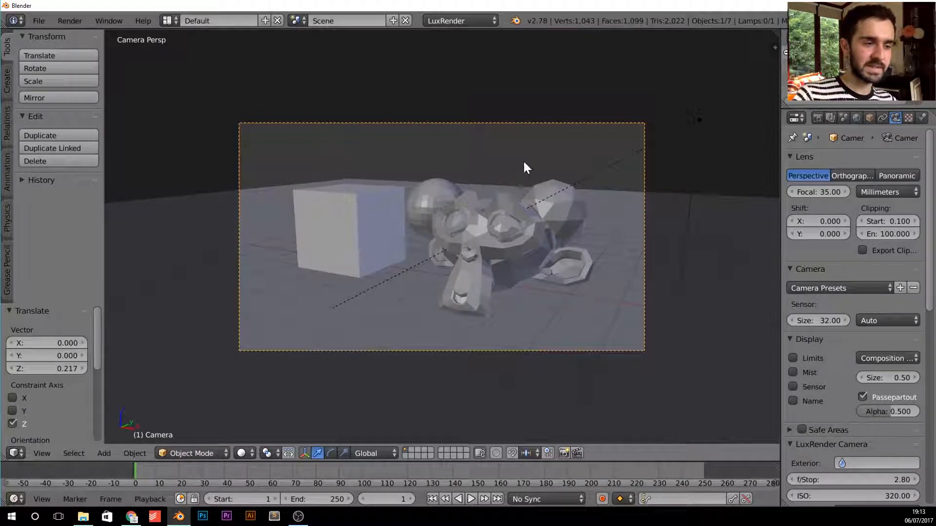
- Rotate the floor plane about 30.4° around the global Z axis so its far edge runs level across the camera view
right_click(658, 197)
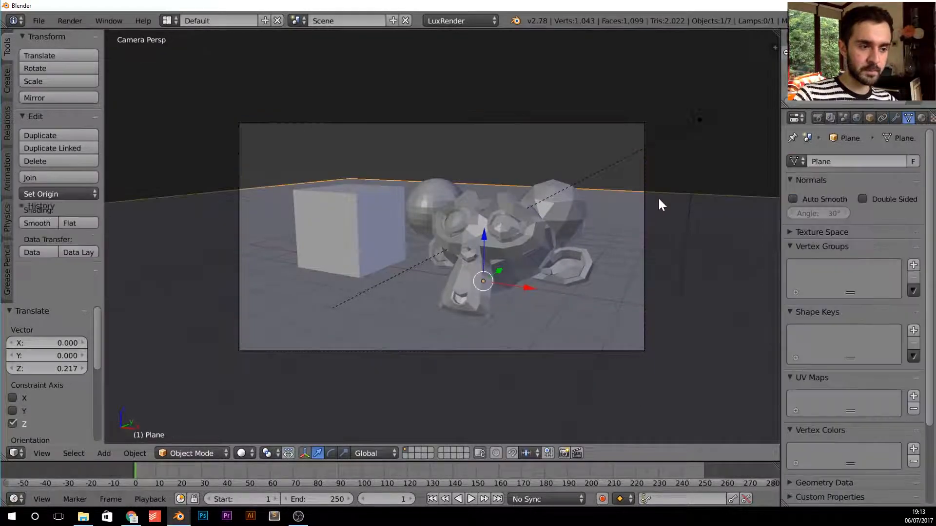
key(r)
key(z)
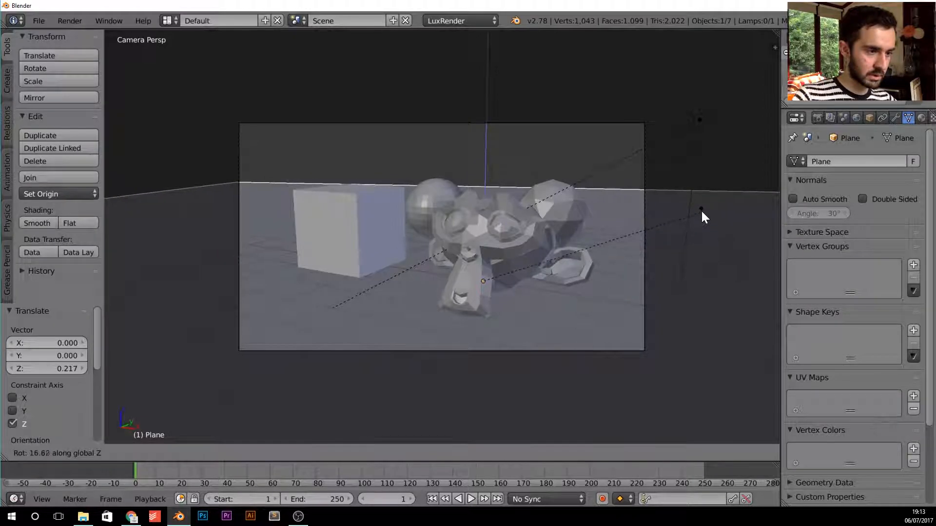
click(678, 174)
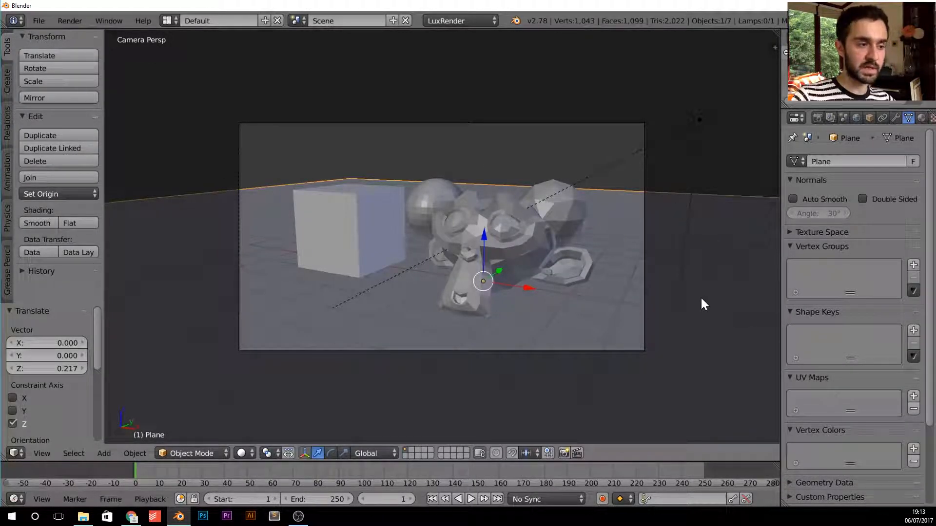
key(r)
key(z)
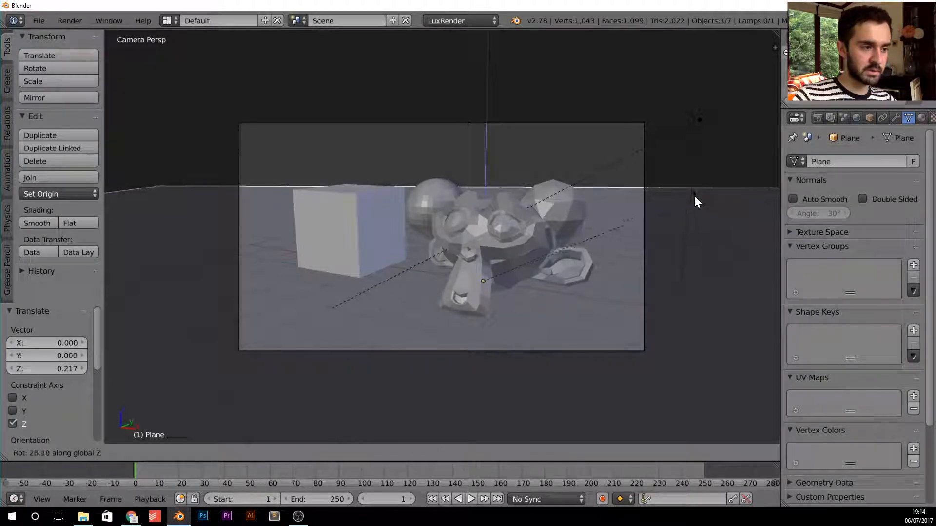
click(694, 179)
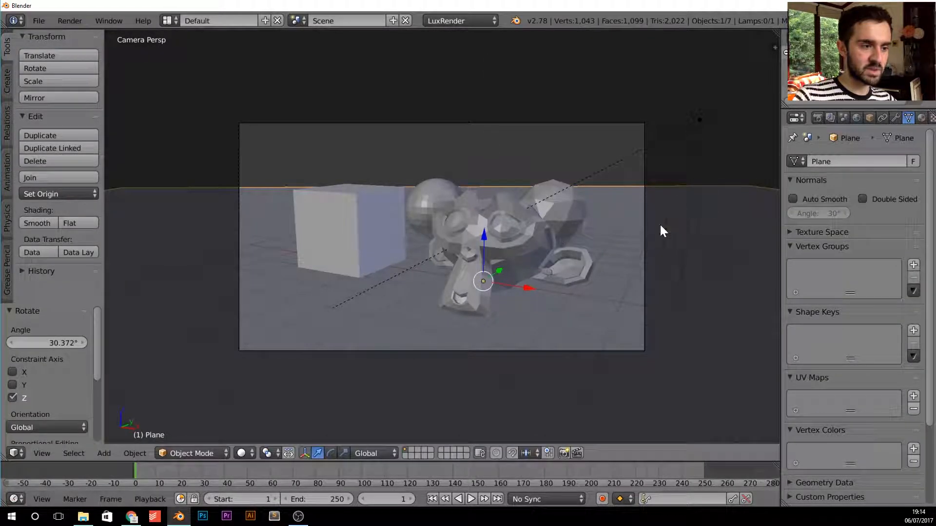
- Render the scene in LuxRender with the display interval set to 3 sec and inspect the image up close
key(F12)
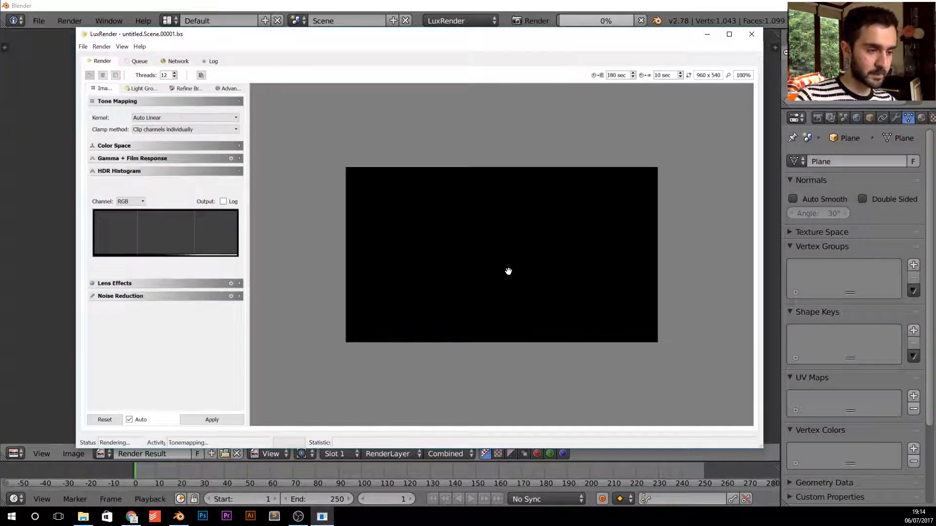
scroll(520, 256, up, 1)
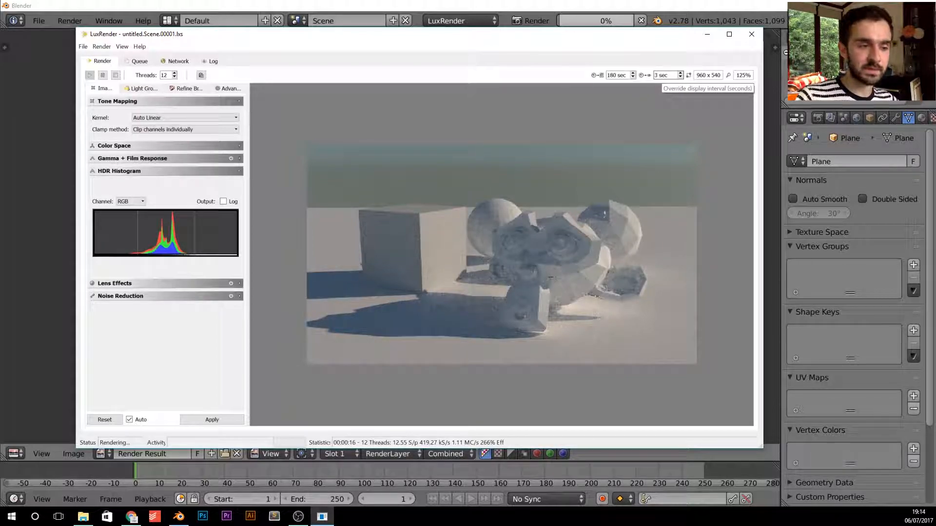
scroll(590, 242, up, 2)
scroll(590, 242, down, 2)
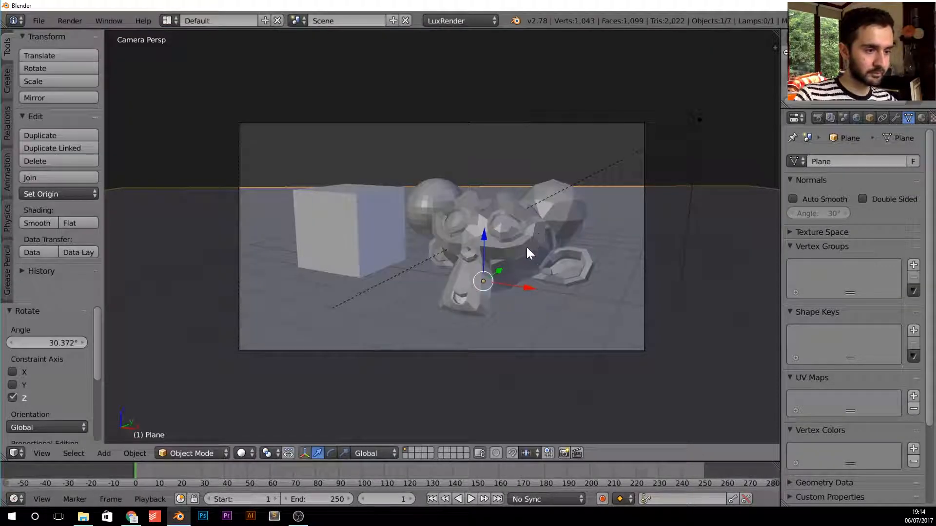
- Widen the properties area, add a new material to the monkey head and name it Glass
right_click(526, 247)
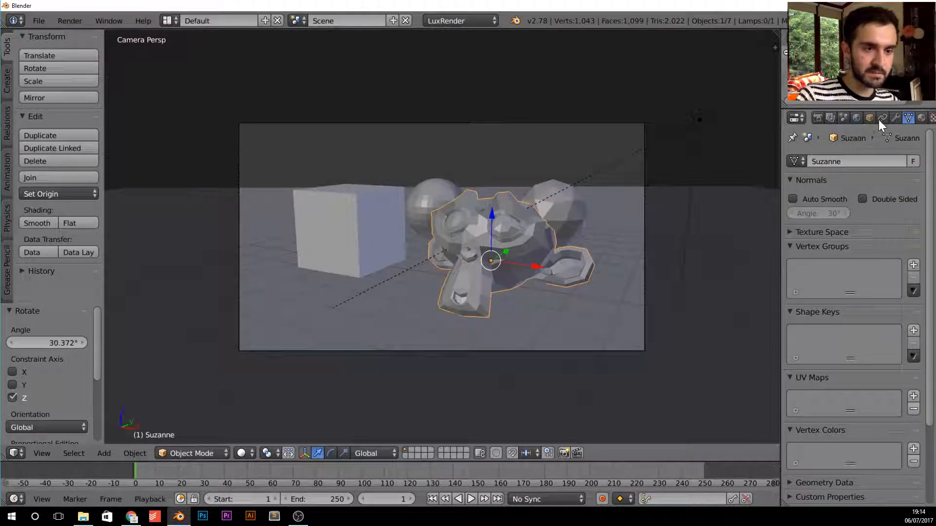
drag(781, 120, 744, 119)
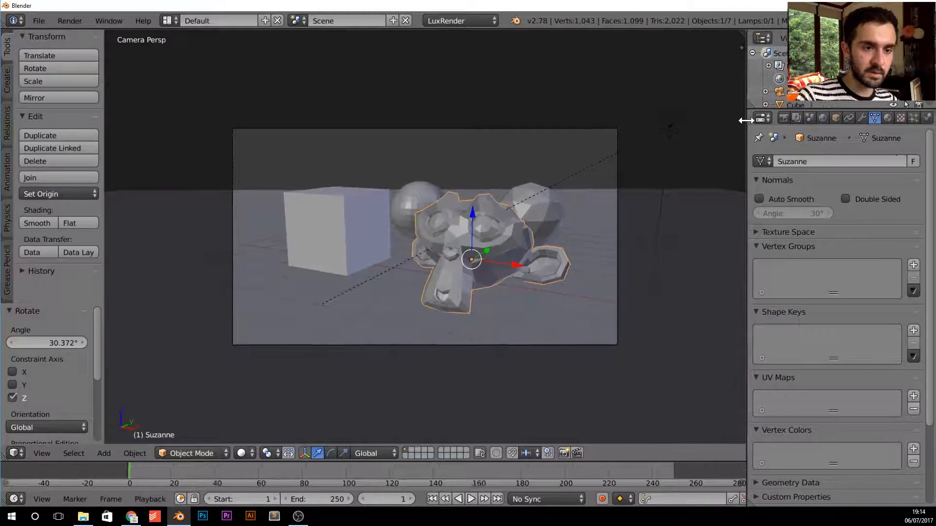
click(883, 117)
right_click(508, 246)
right_click(507, 247)
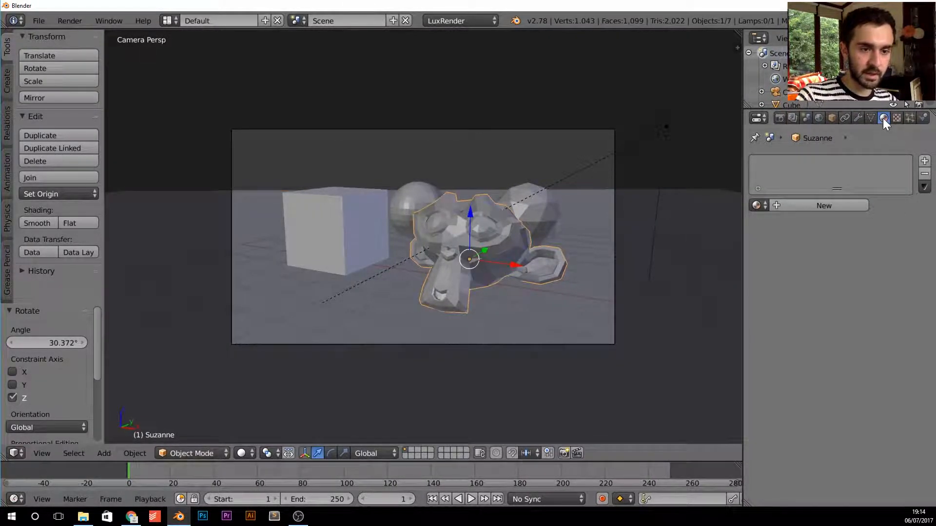
click(795, 204)
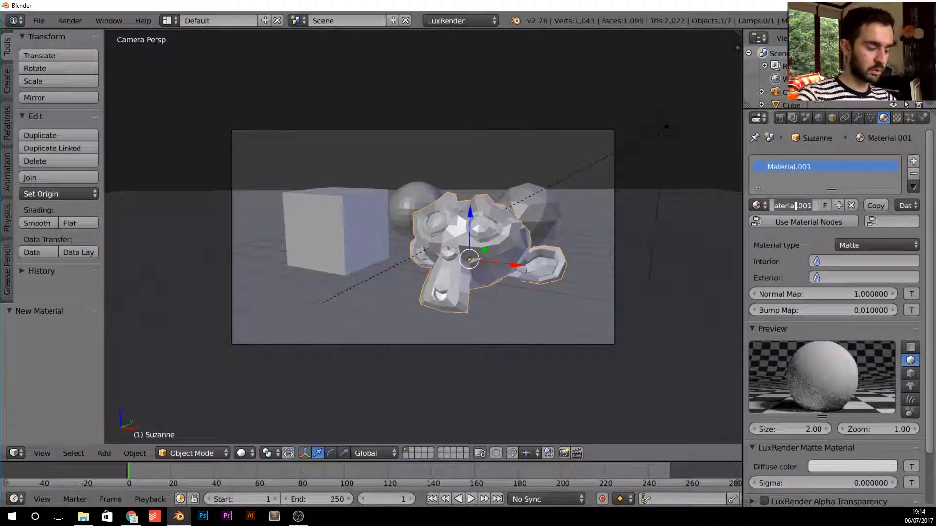
text(Glass)
key(Return)
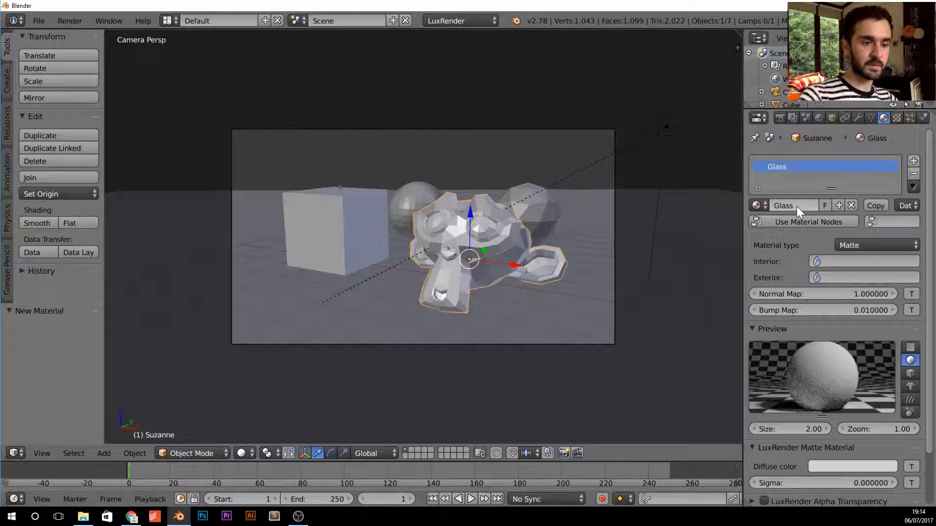
- Set the monkey head's material type to Glass and render the scene again
scroll(779, 207, down, 3)
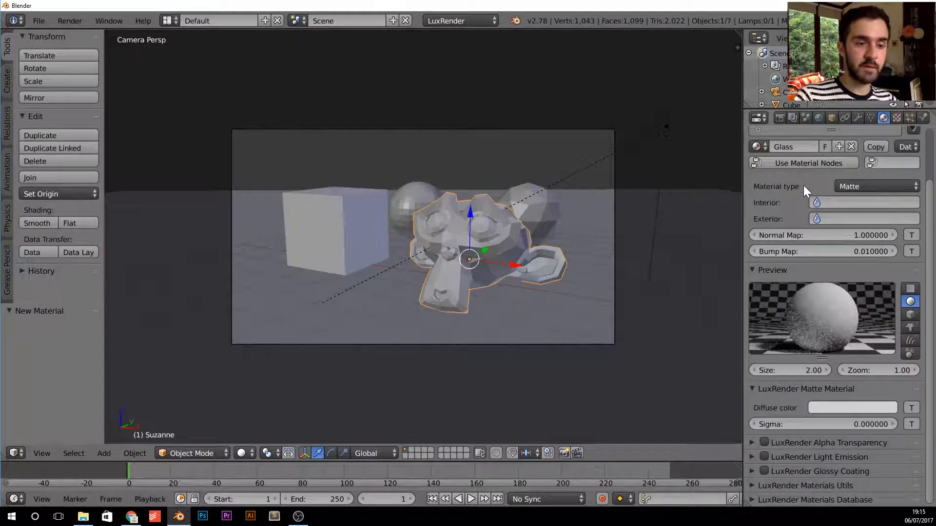
click(863, 185)
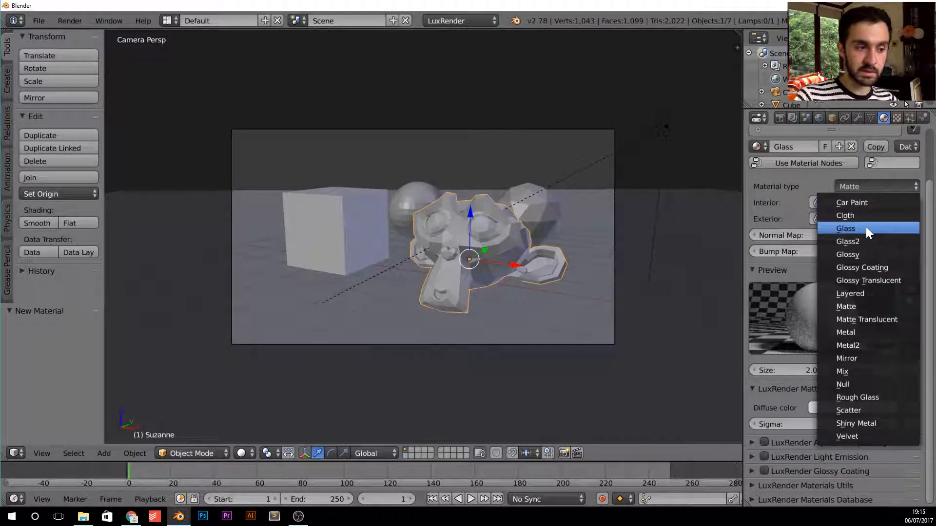
click(866, 227)
click(859, 186)
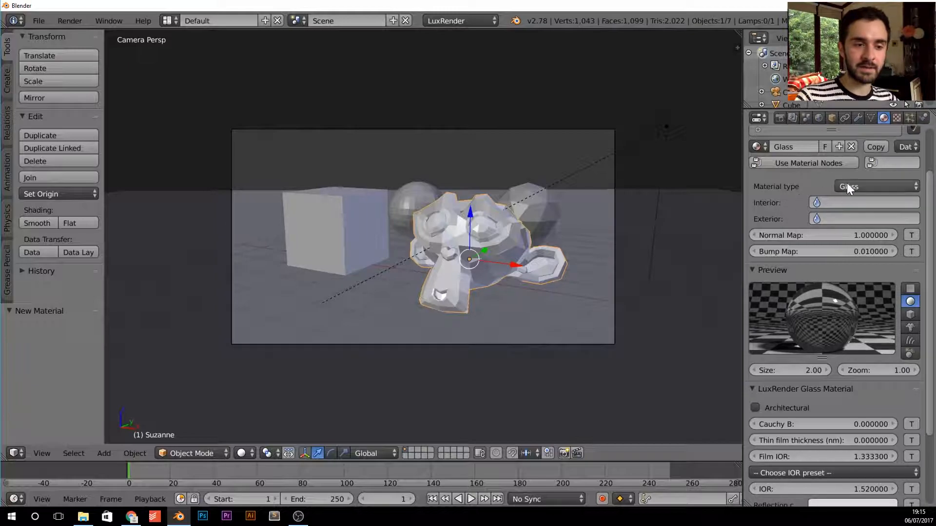
scroll(874, 288, down, 3)
scroll(870, 299, up, 3)
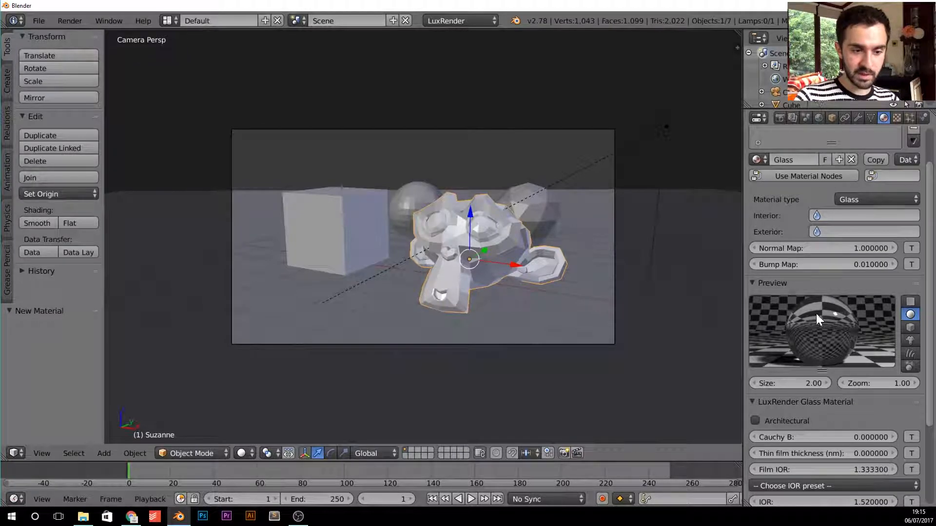
key(F12)
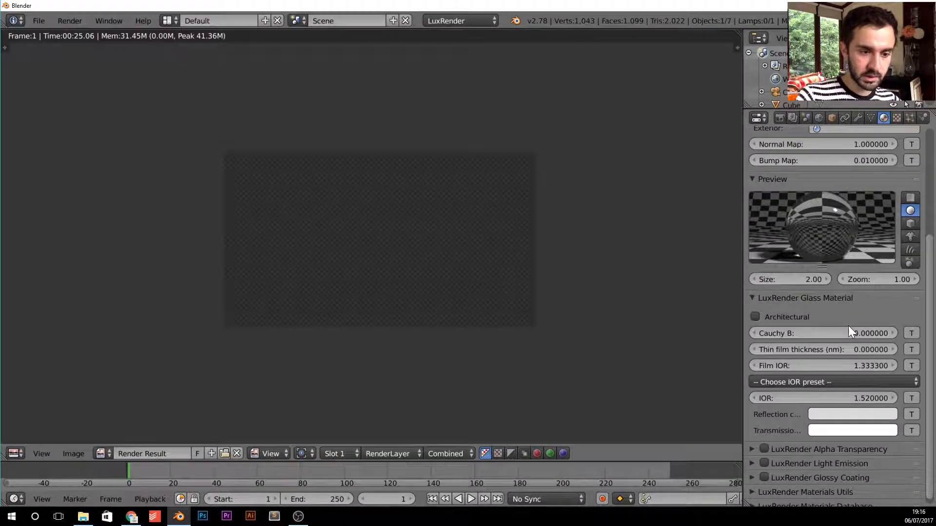
- Set the glass material's transmission color to a light red
scroll(848, 326, down, 1)
click(855, 425)
click(829, 321)
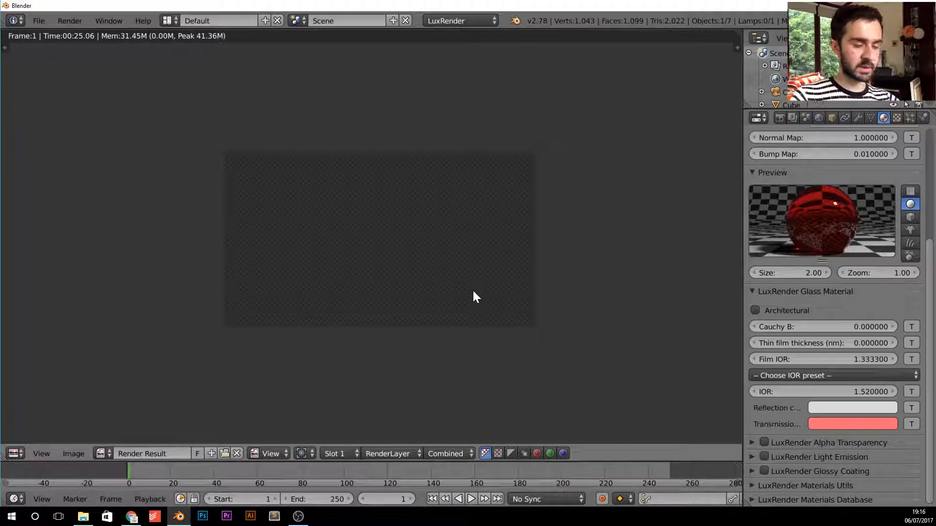
- Render the scene with the red glass monkey head at a 3 sec display interval and inspect it enlarged to 150%
key(F12)
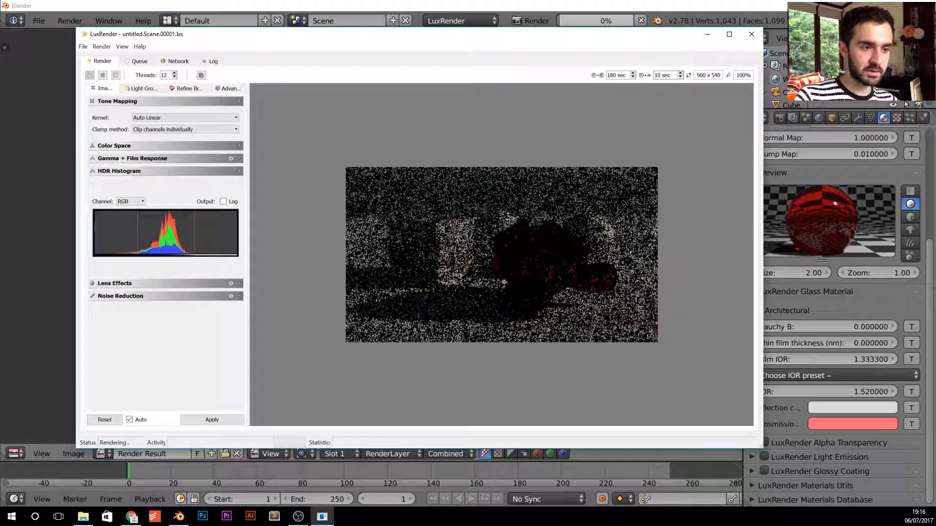
scroll(545, 282, up, 1)
scroll(560, 275, up, 1)
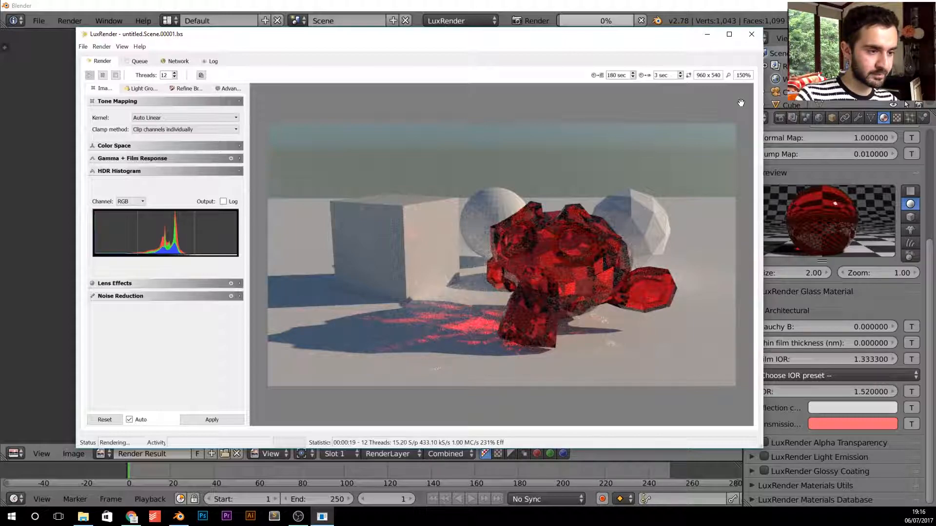
click(751, 34)
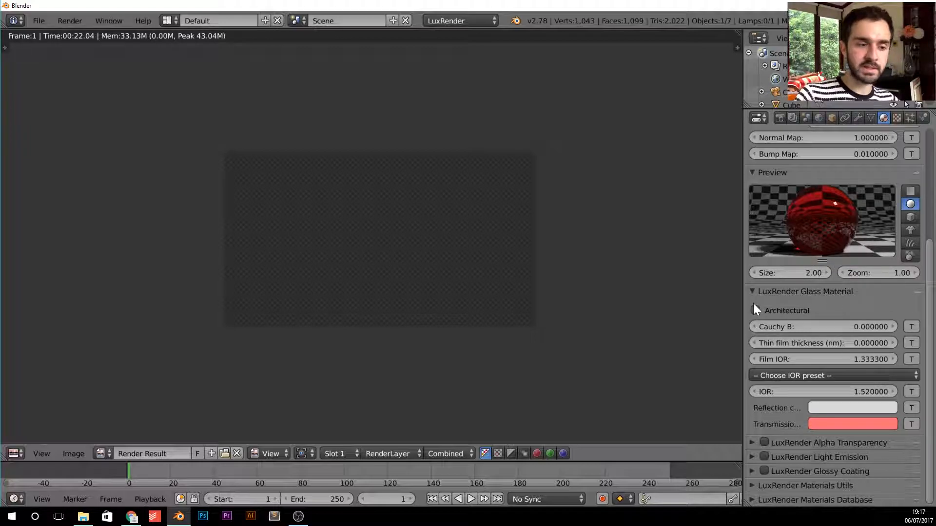
- Lower the saturation of the glass material's transmission color in HSV to get a paler red
click(851, 425)
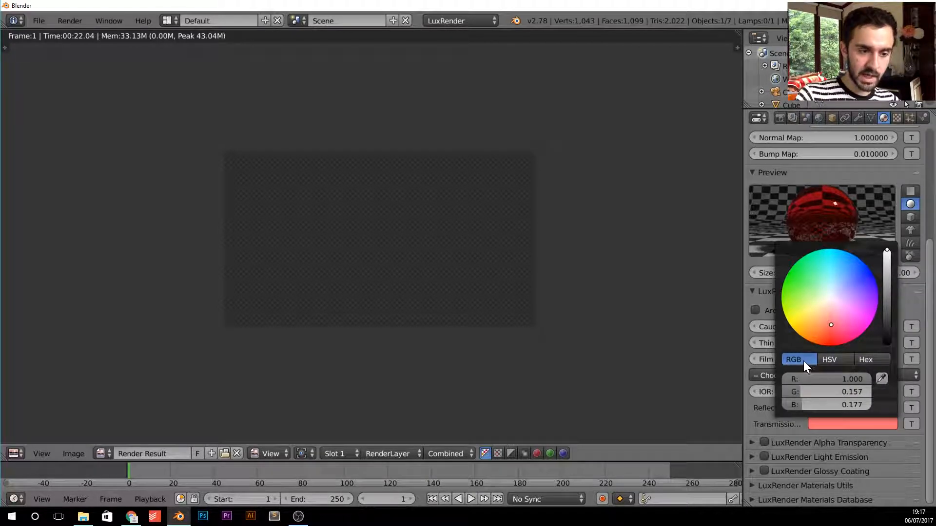
click(827, 360)
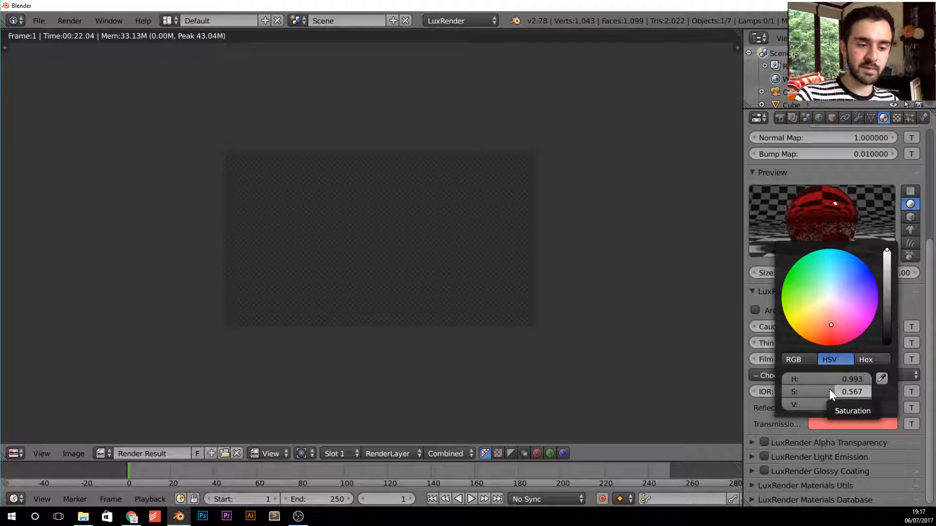
drag(850, 392, 814, 387)
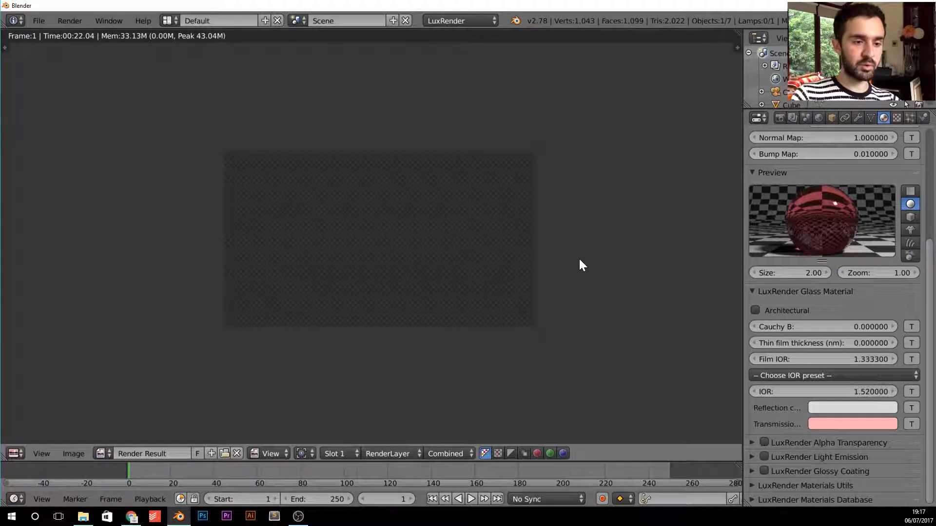
- Render the paler glass at a 3 sec display interval, examine the image at 150%, and return to the 3D view
key(F12)
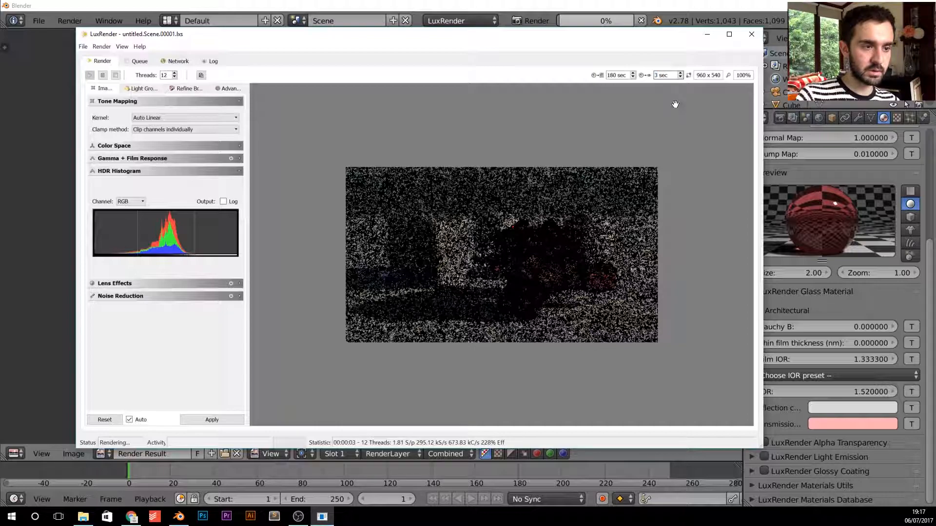
scroll(583, 260, up, 1)
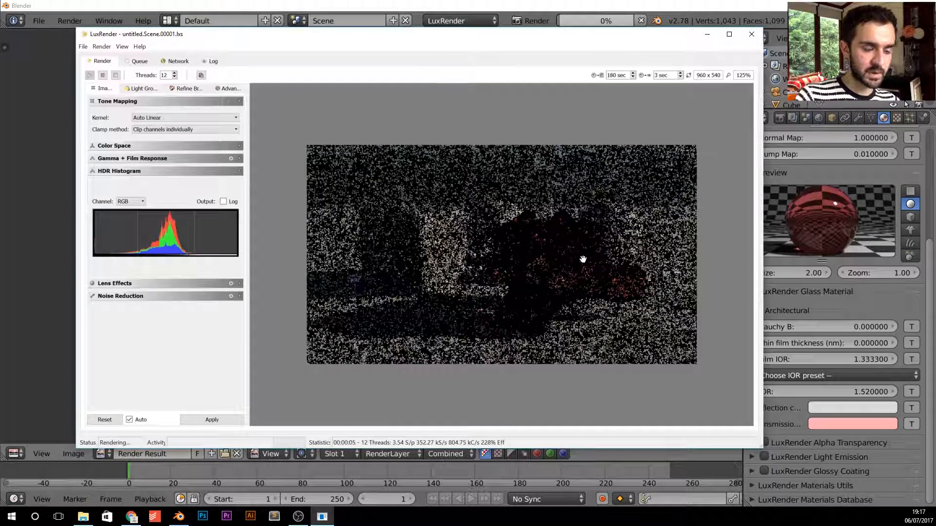
scroll(583, 260, up, 1)
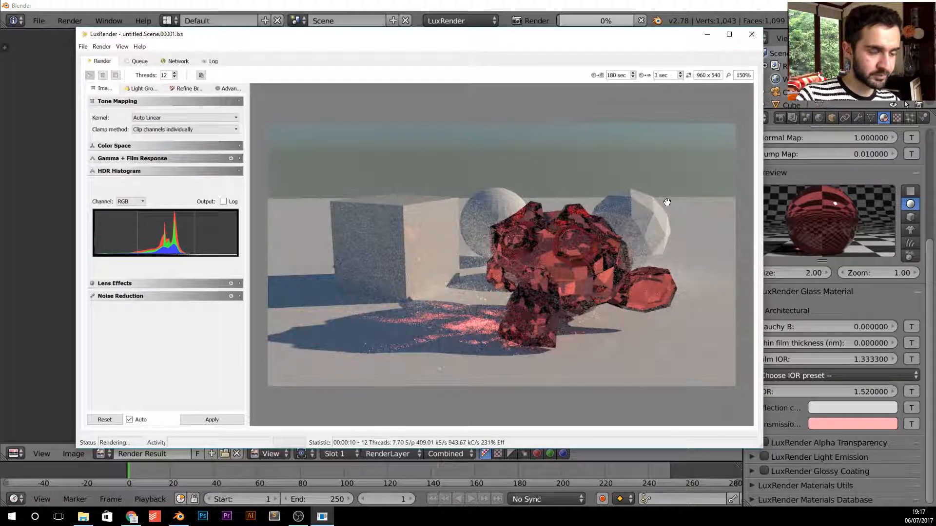
click(754, 34)
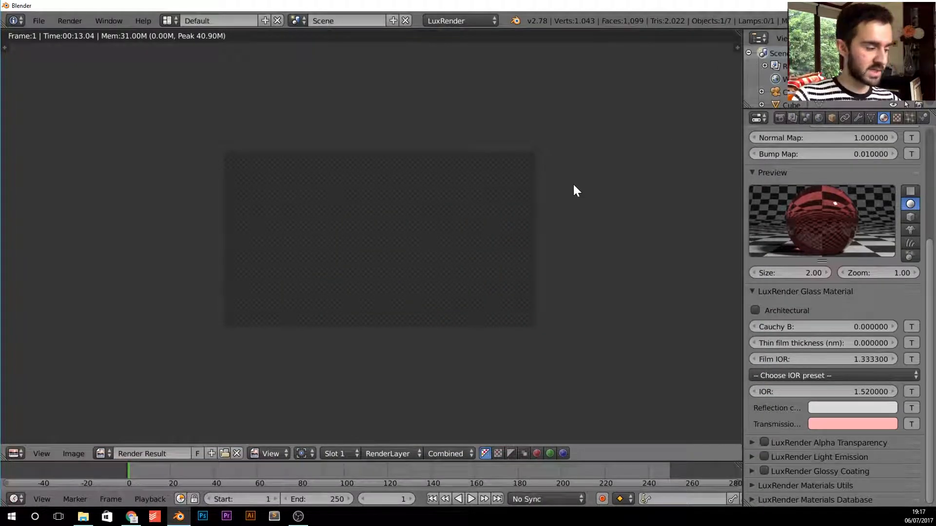
key(Escape)
- Move the smaller-looking sphere behind the monkey head along the ground plane to the front of the cube, about 0.956 in X and -6.461 in Y
right_click(420, 196)
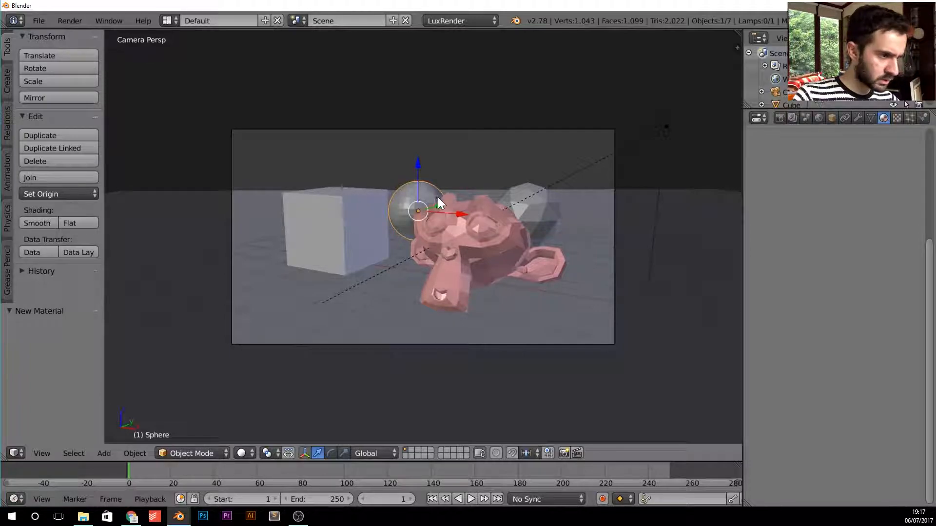
key(g)
key(shift+z)
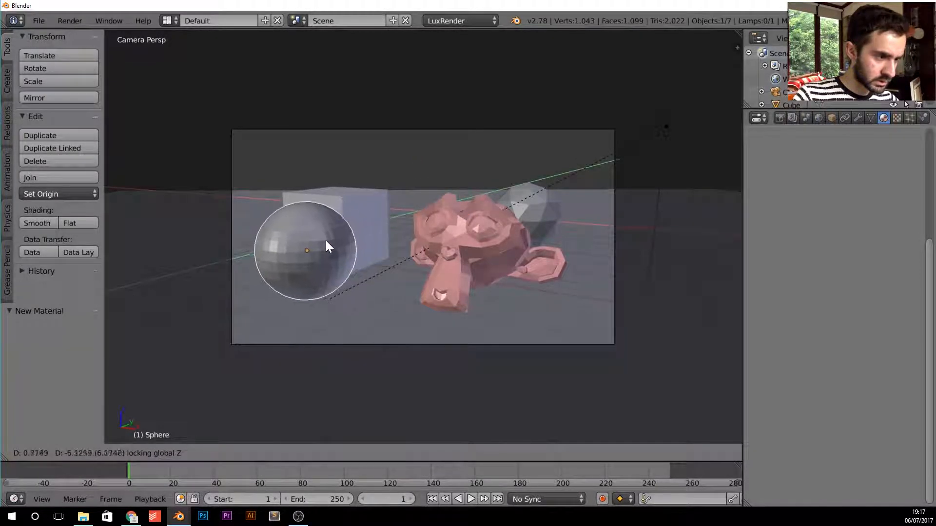
click(321, 244)
- Move the cube back along the ground plane by about -0.986 in X and 2.807 in Y
right_click(370, 203)
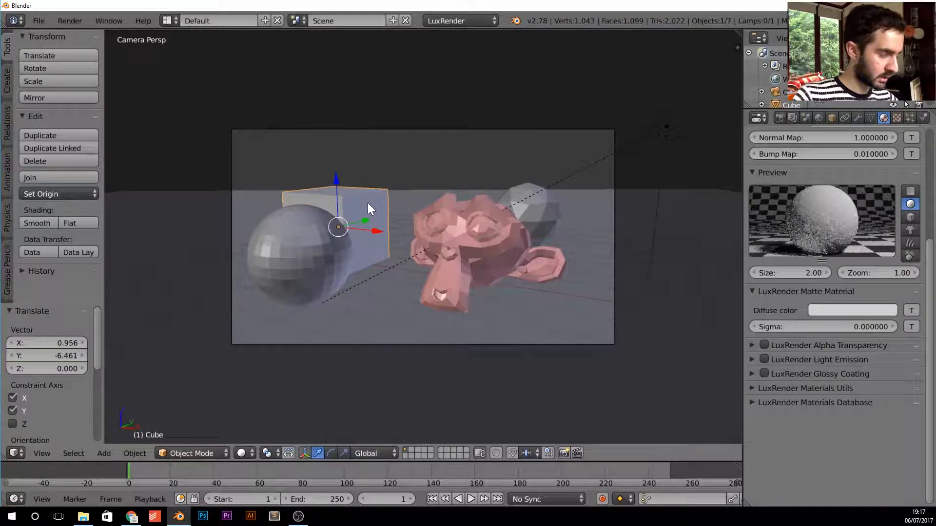
key(g)
key(shift+z)
click(405, 186)
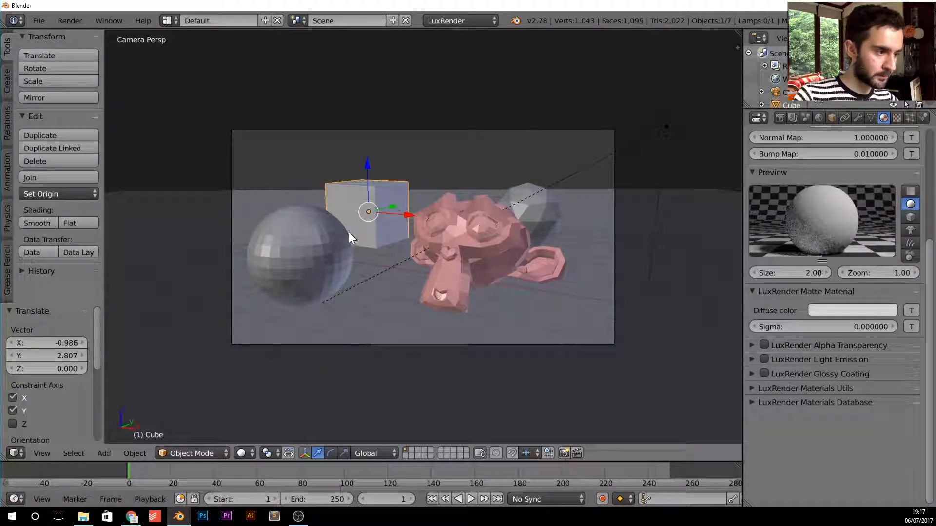
- Shift the front sphere along the ground plane by about -0.423 in X and 0.620 in Y, and shade it smooth
right_click(332, 244)
key(g)
key(shift+z)
click(340, 240)
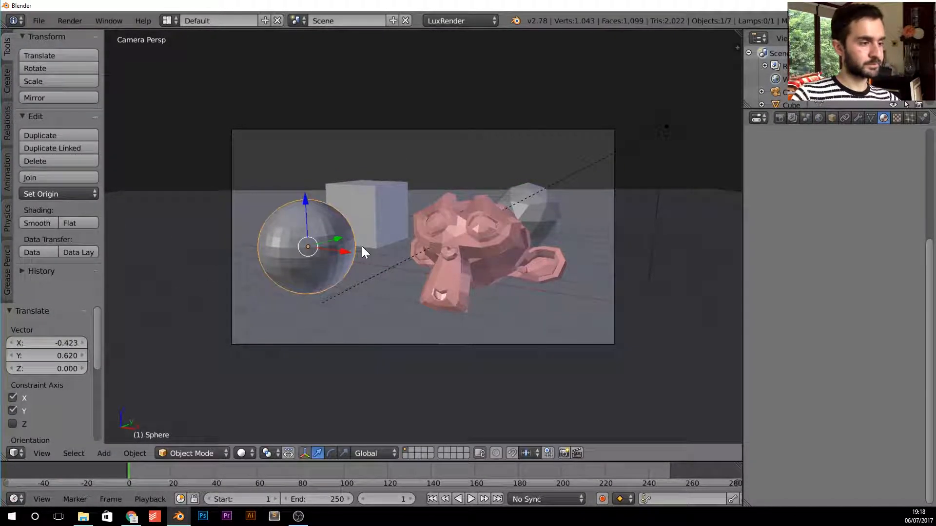
click(46, 222)
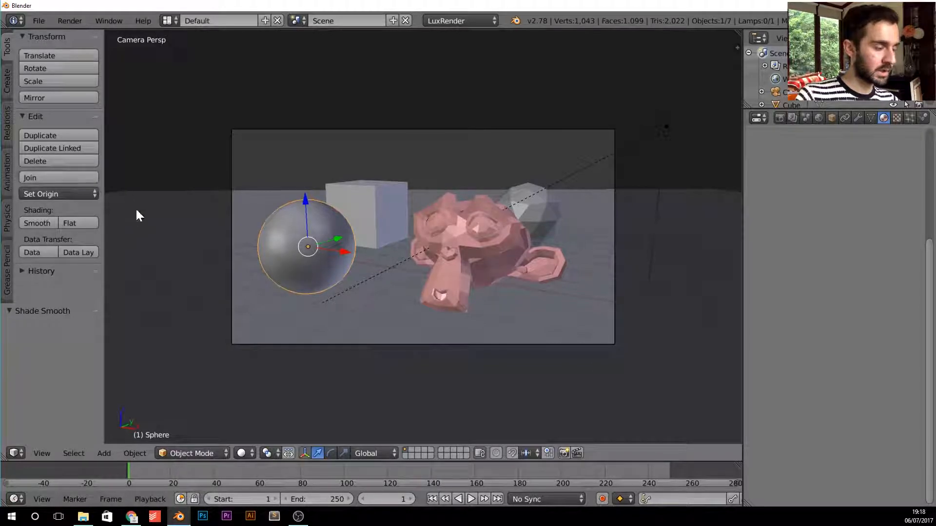
key(t)
key(t)
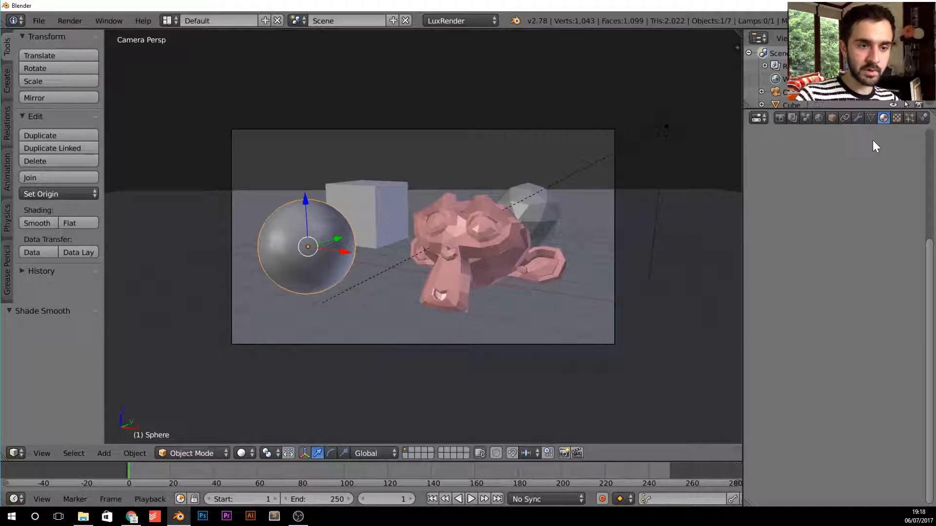
- Add a new material to the sphere and name it Glossy
click(818, 192)
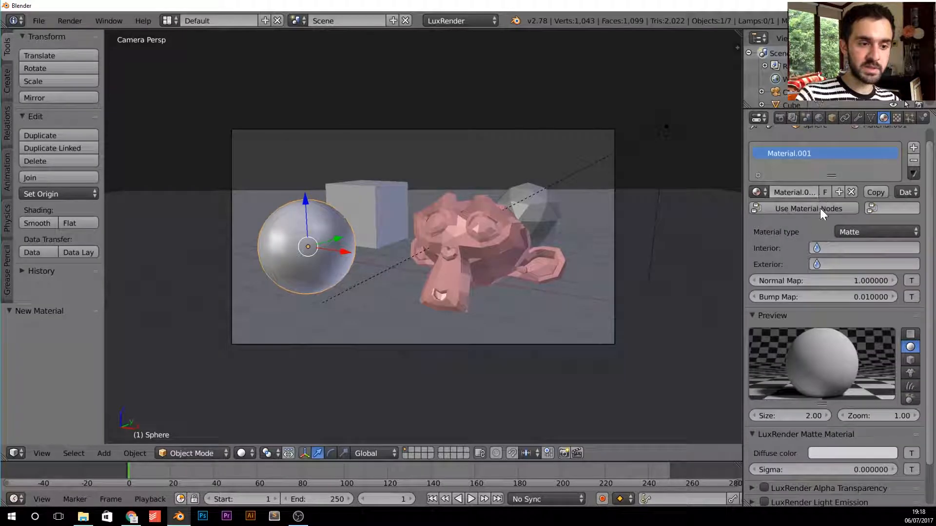
click(793, 192)
text(Glossy)
key(Return)
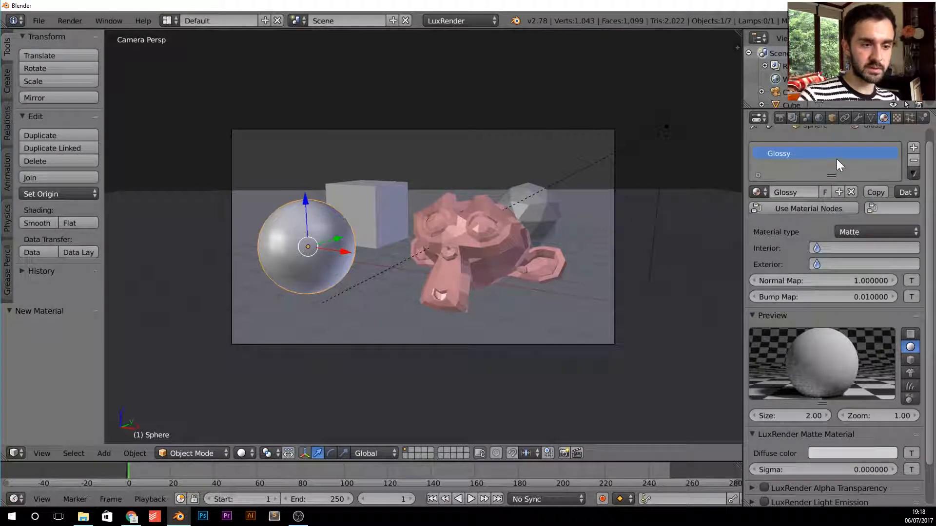
- Set the sphere's material type to Car Paint
click(893, 229)
scroll(894, 235, up, 2)
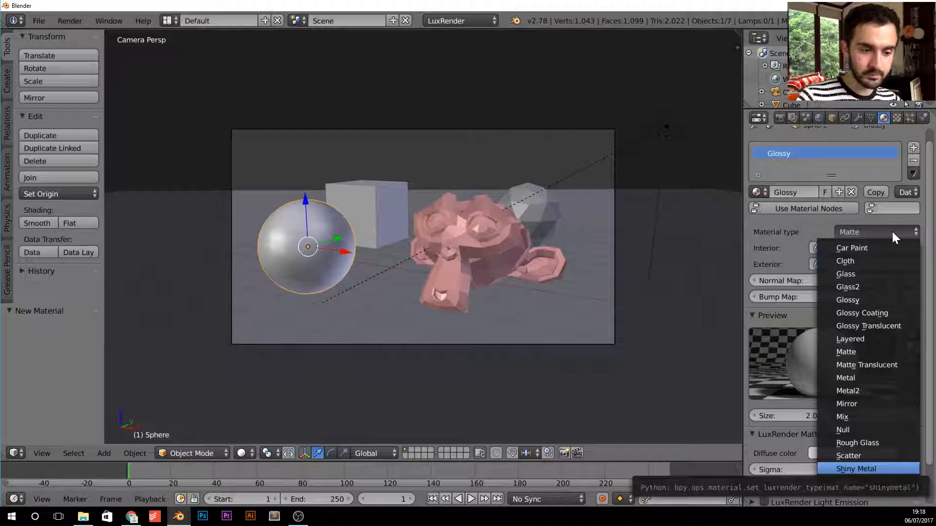
click(902, 229)
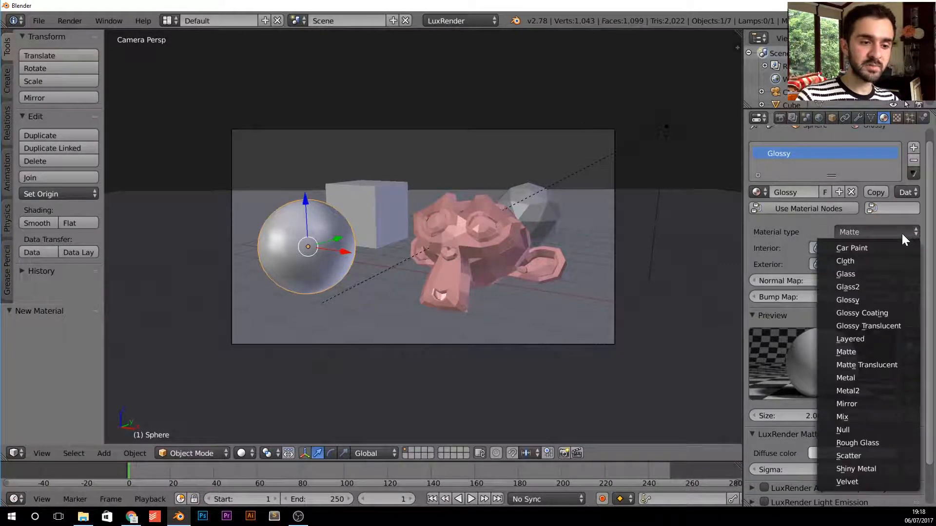
click(898, 245)
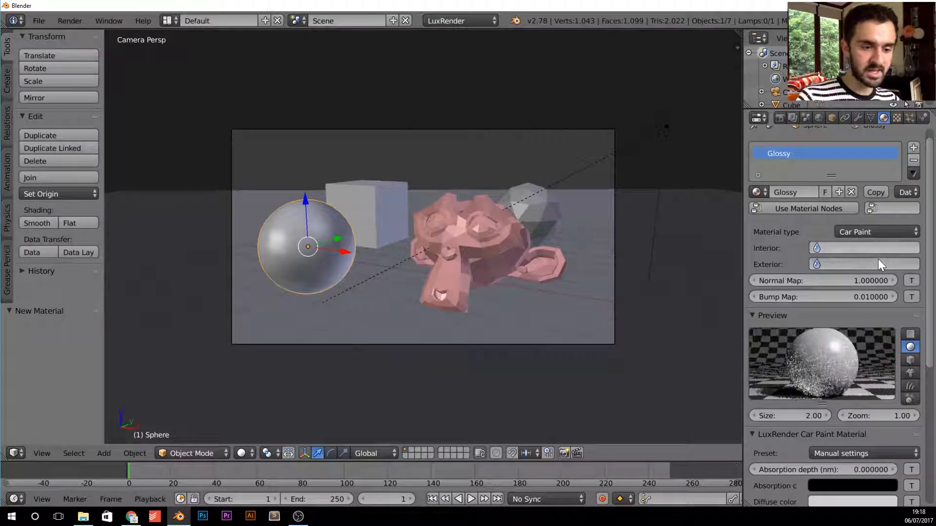
- Try a red diffuse color on the sphere's car paint material, and change it to purple
scroll(846, 296, down, 3)
scroll(868, 390, down, 2)
click(855, 412)
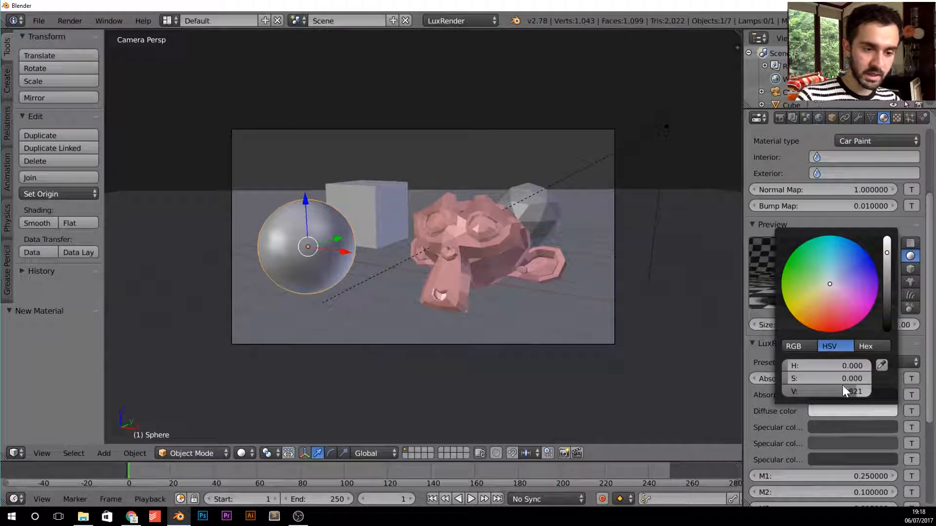
drag(830, 313, 827, 314)
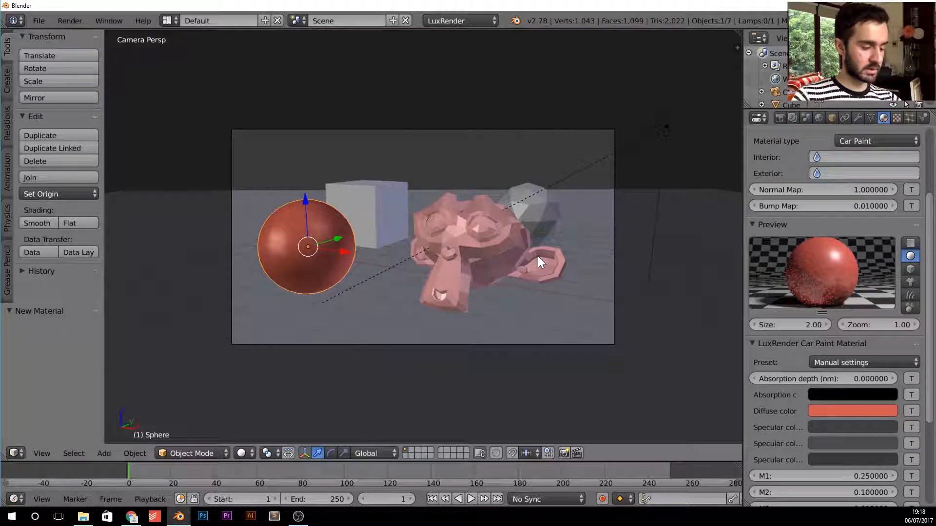
click(851, 409)
drag(853, 290, 862, 287)
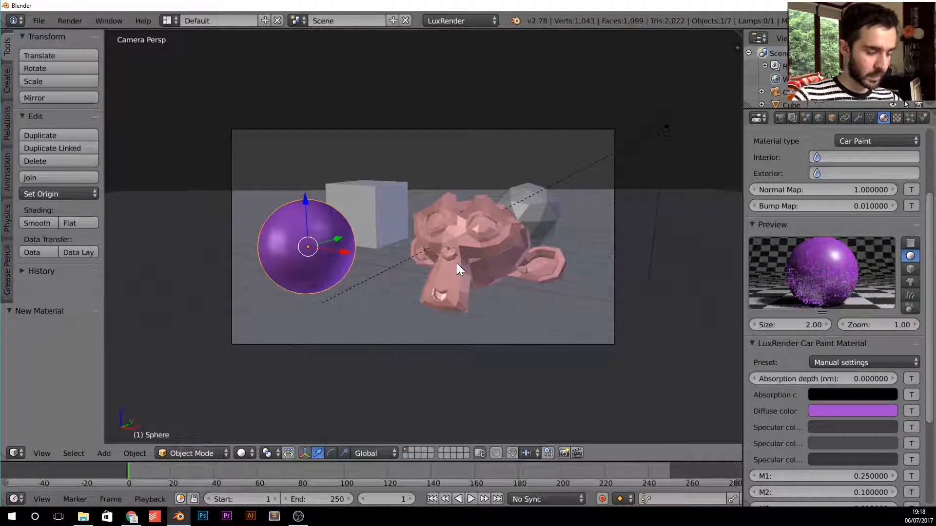
- Render the scene with the display interval set to 3 sec and examine the purple car paint sphere at 150%
key(F12)
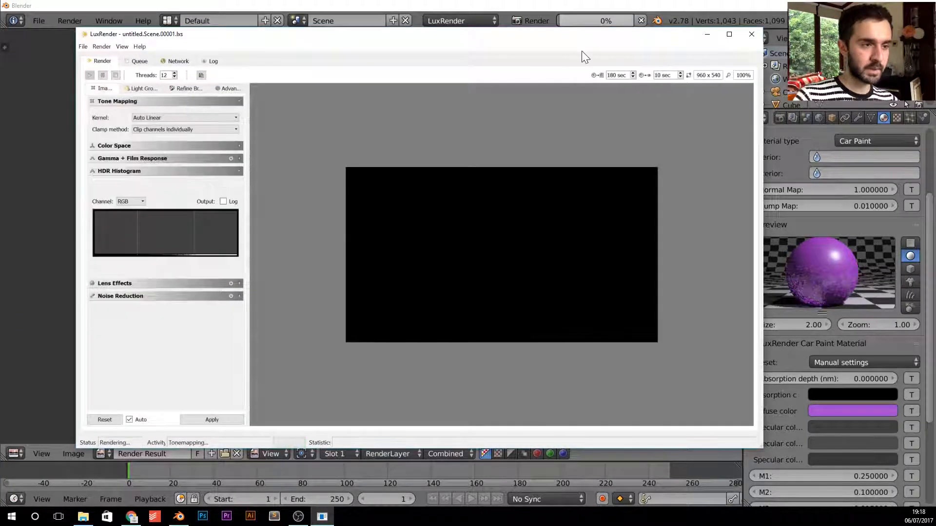
scroll(437, 216, up, 1)
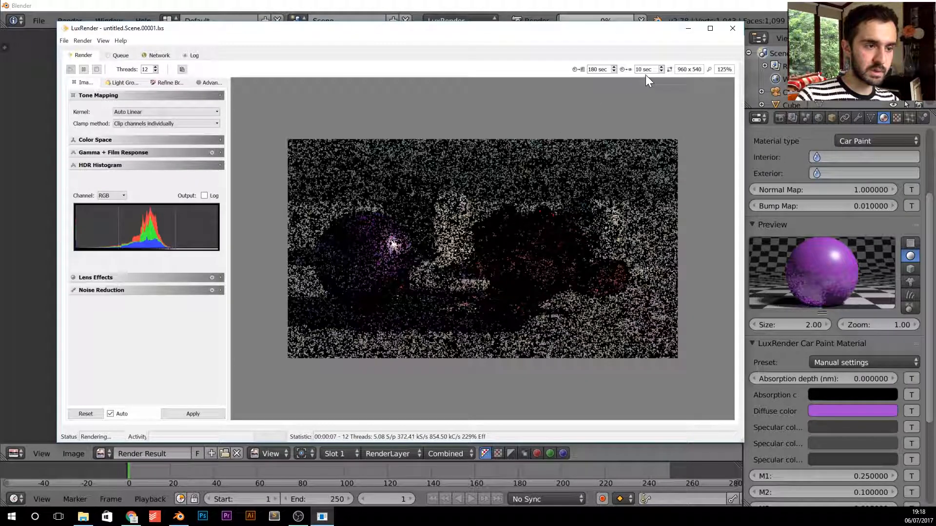
text(3)
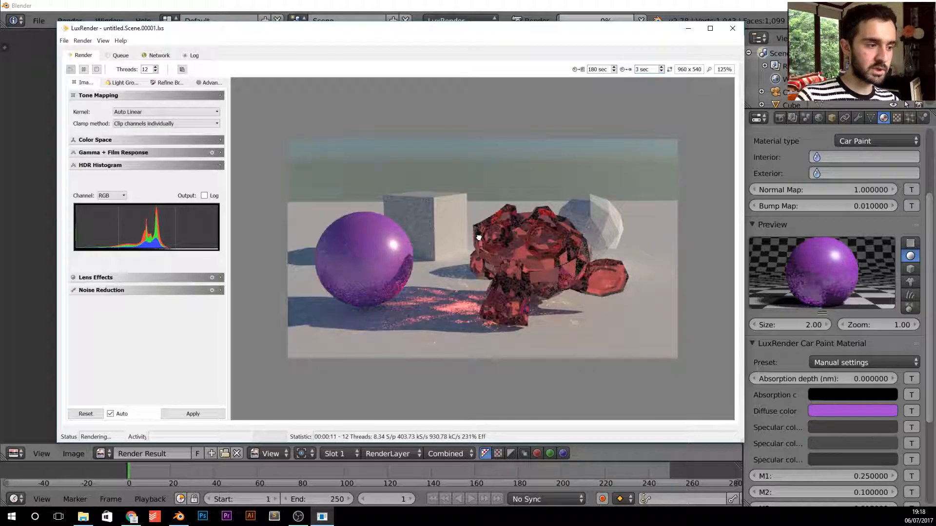
scroll(413, 256, up, 1)
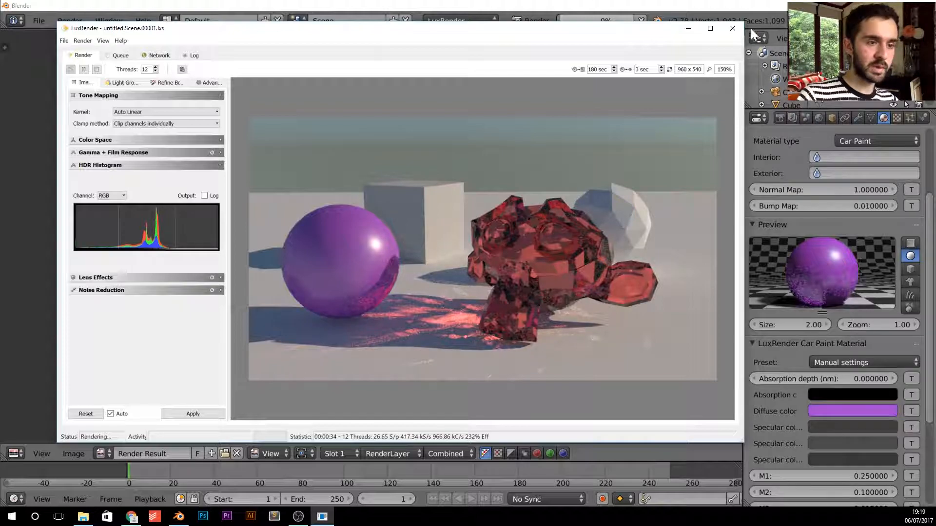
click(731, 31)
- Set the sphere's material type to Glossy with a magenta-pink diffuse color, and render the scene to check it
click(868, 141)
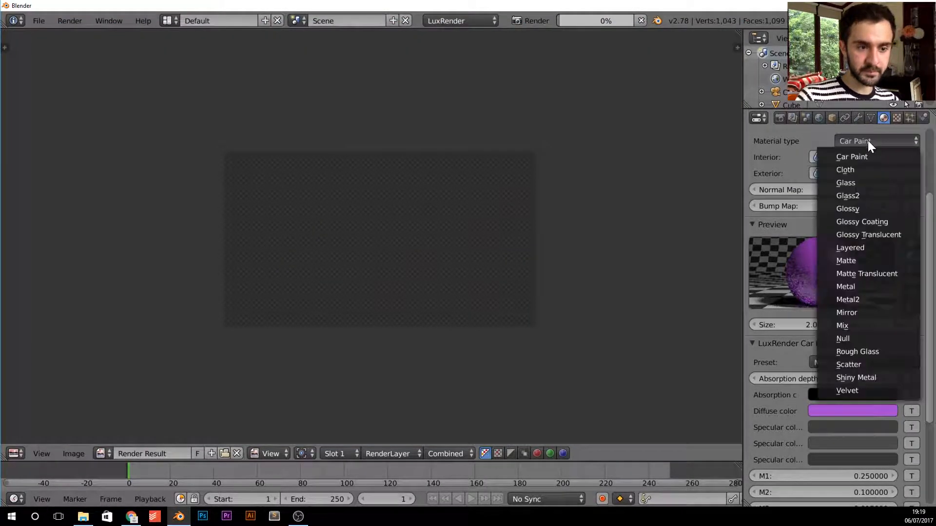
click(880, 208)
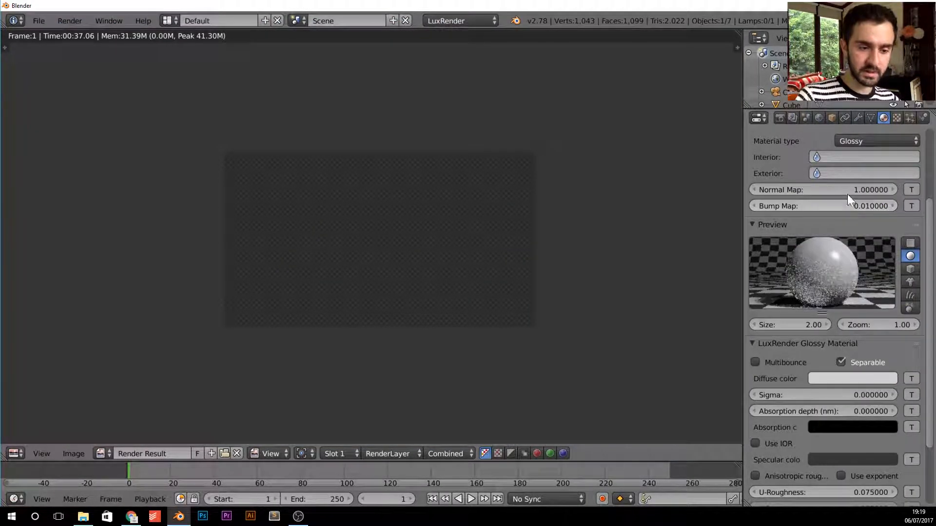
scroll(857, 369, down, 2)
click(844, 351)
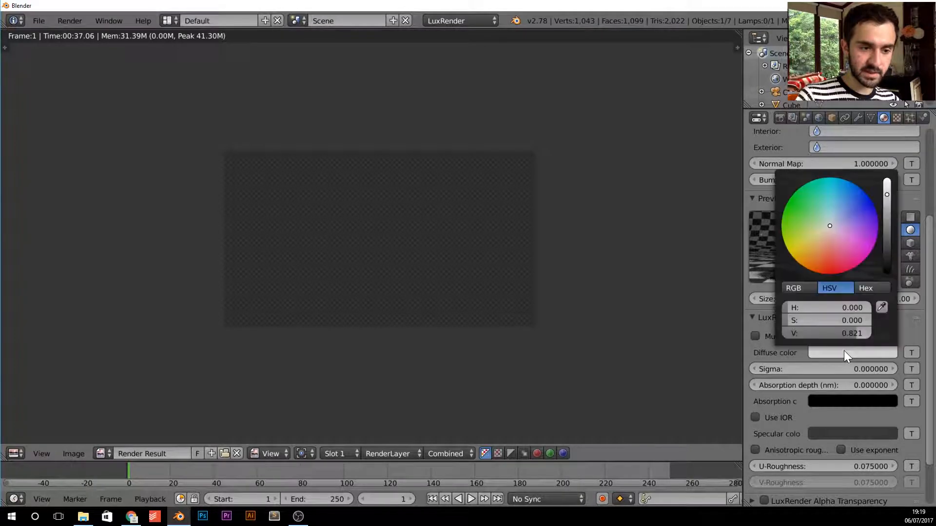
click(856, 240)
drag(856, 239, 856, 239)
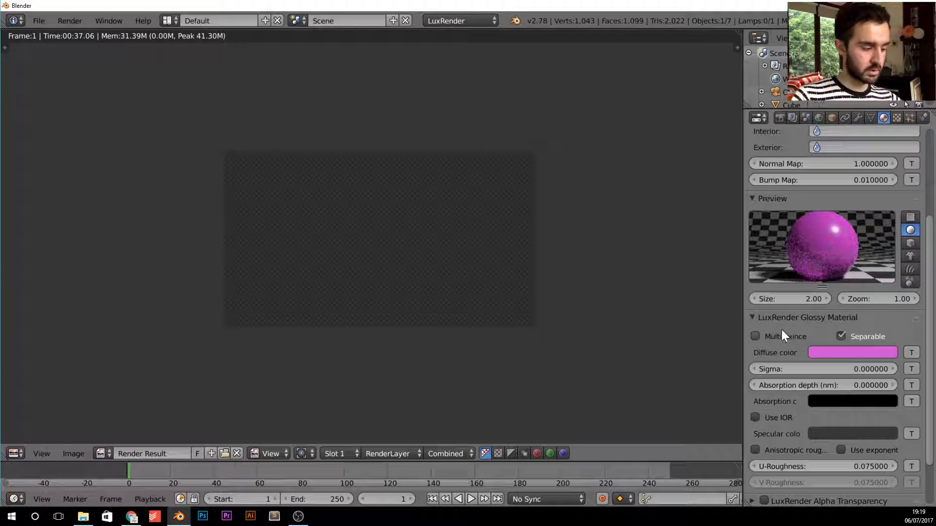
key(F12)
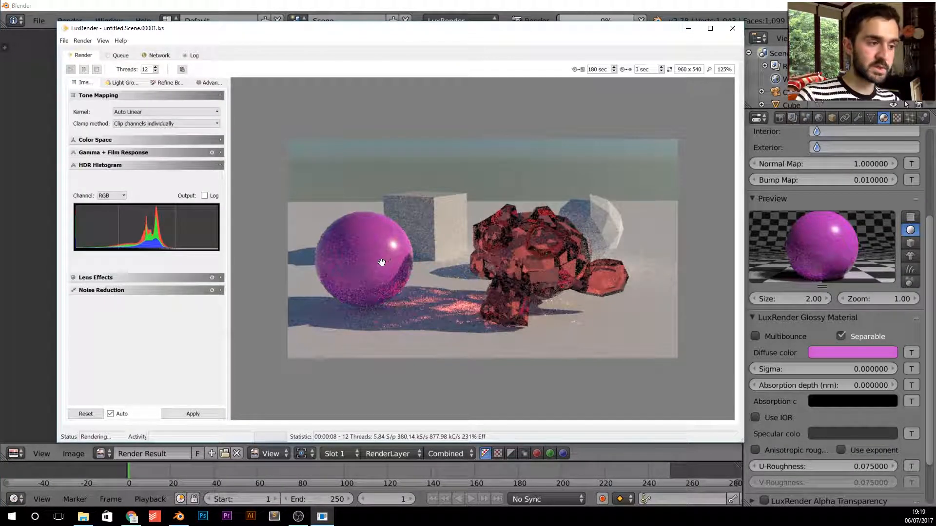
click(732, 28)
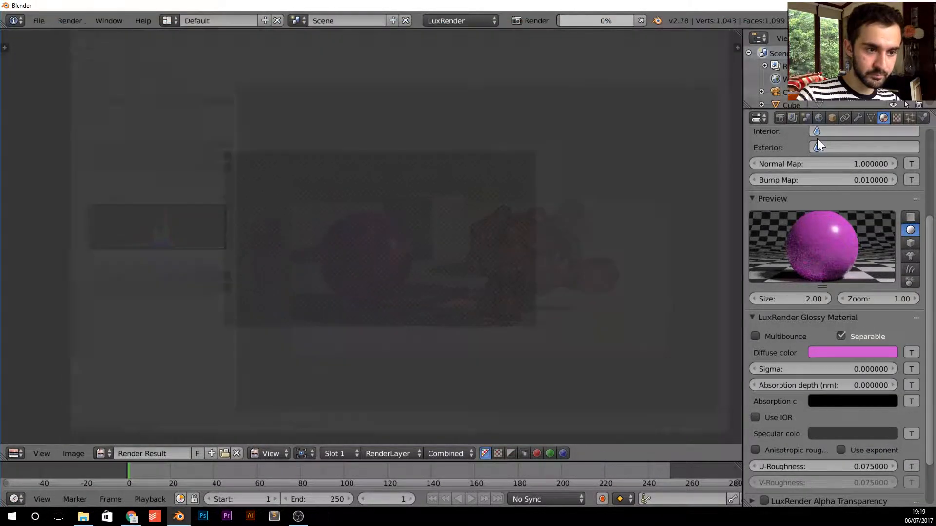
- Set the U-Roughness of the sphere's glossy material to 0.01
scroll(780, 224, down, 5)
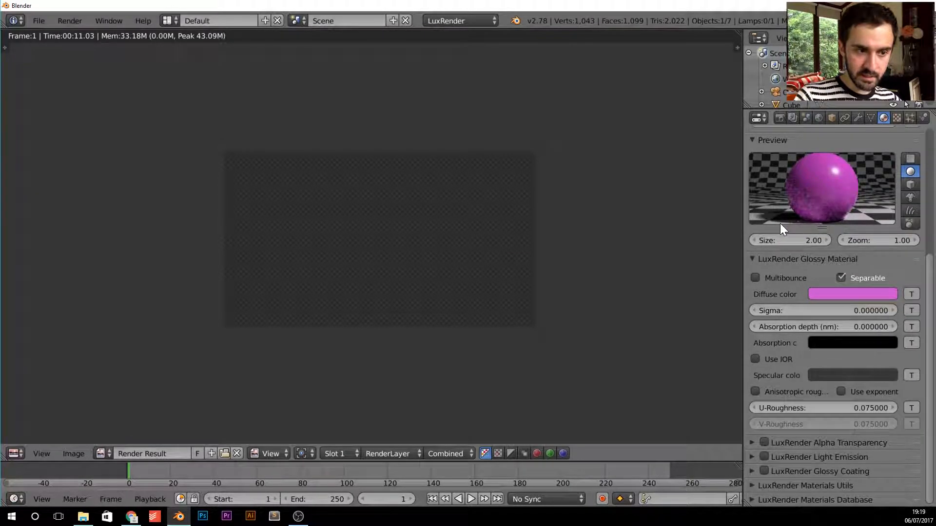
click(844, 409)
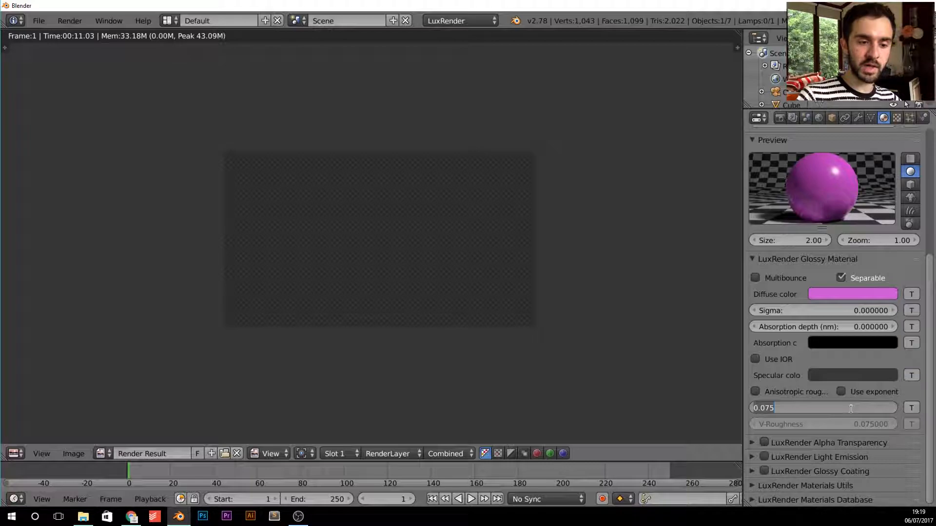
text(0)
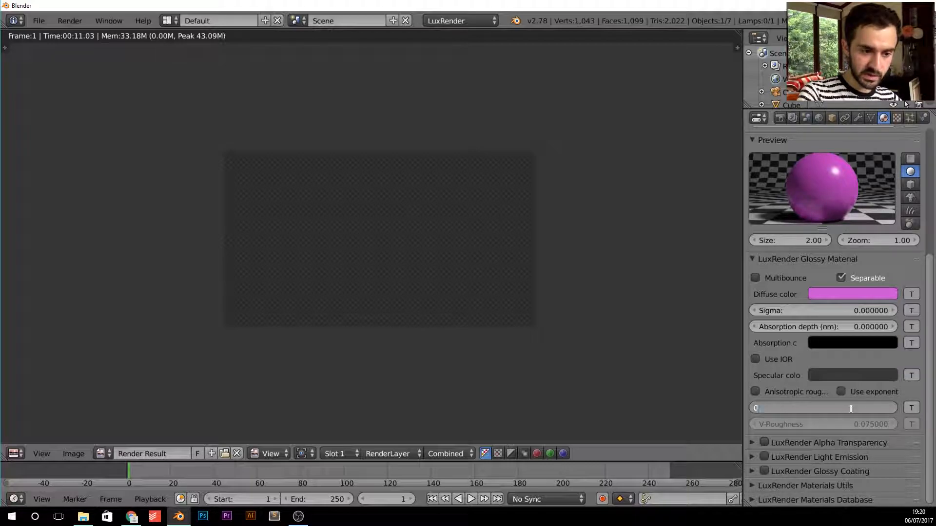
text(.01)
key(Return)
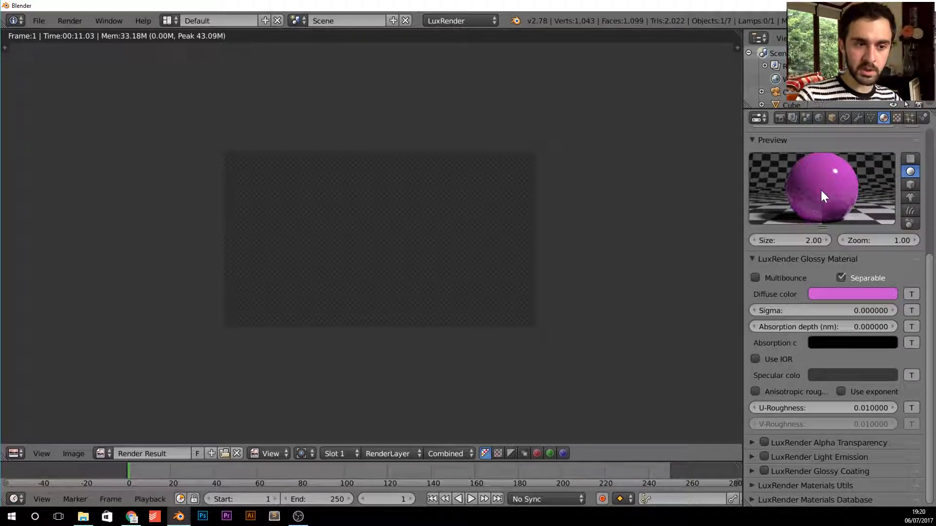
- Render the scene with the display interval set to 3 sec and examine the smoother glossy sphere enlarged
key(F12)
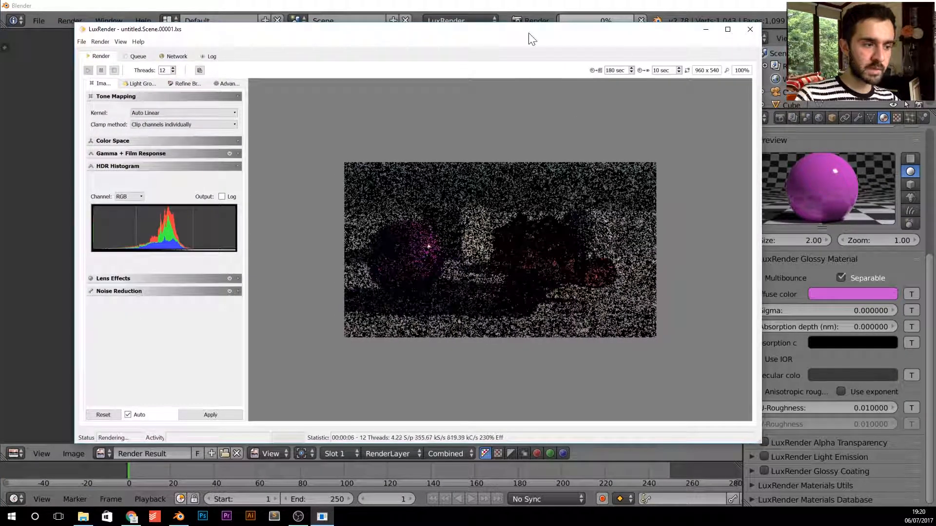
double_click(663, 72)
text(3)
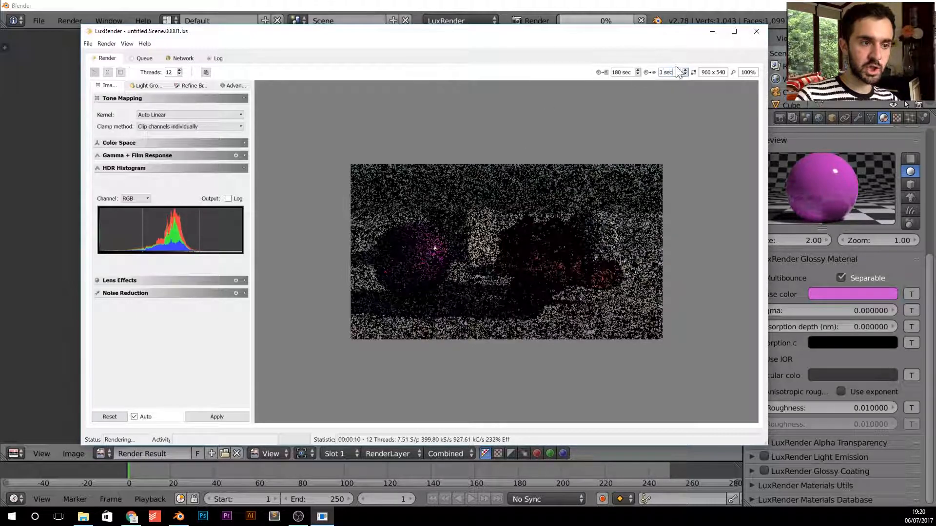
scroll(465, 227, up, 1)
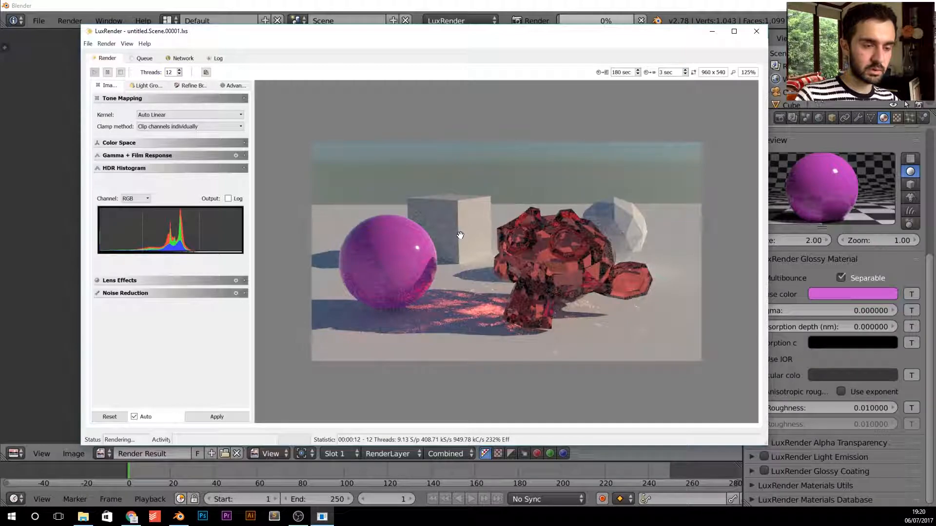
scroll(458, 237, up, 1)
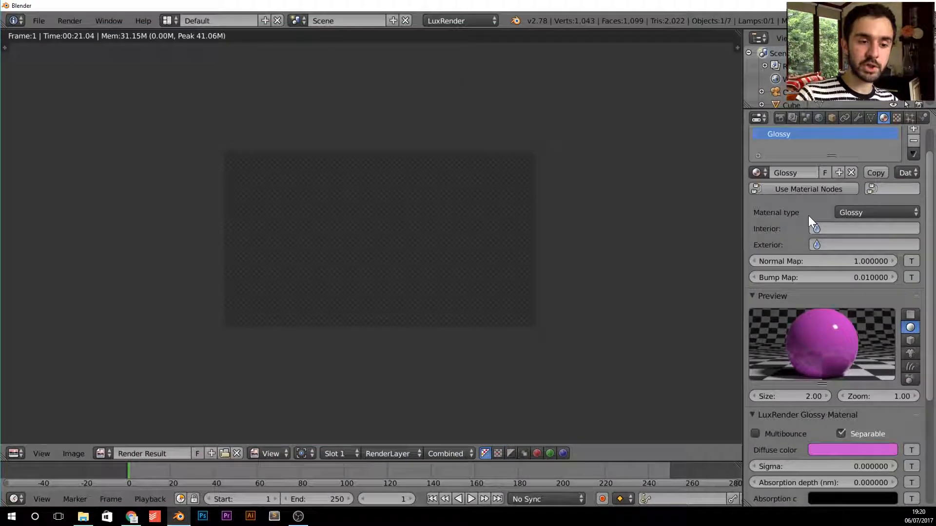
- Try the Shiny Metal material type on the sphere, and render the scene to examine it at 150%
click(849, 213)
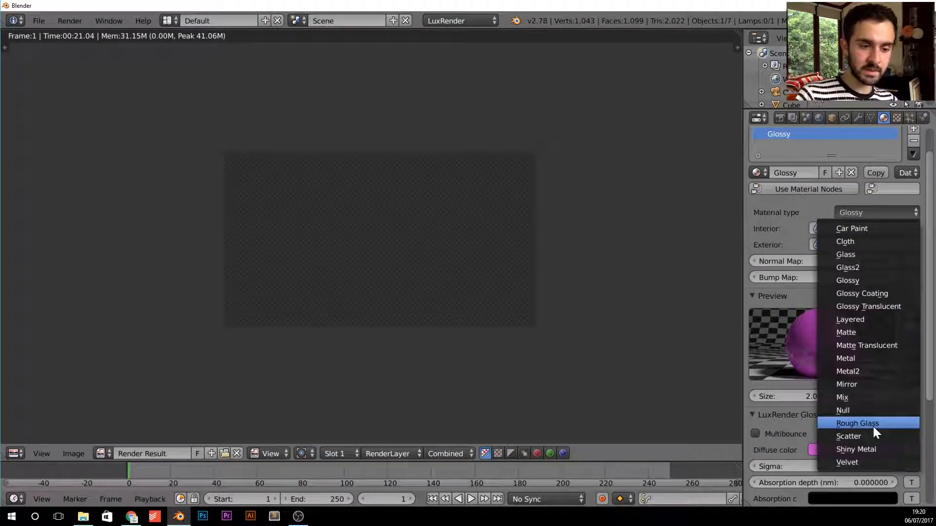
click(867, 449)
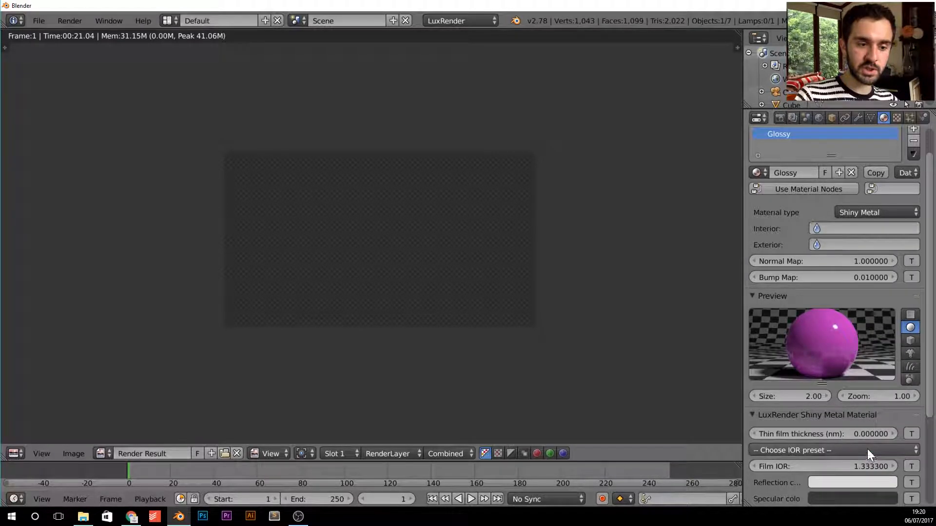
scroll(793, 279, down, 3)
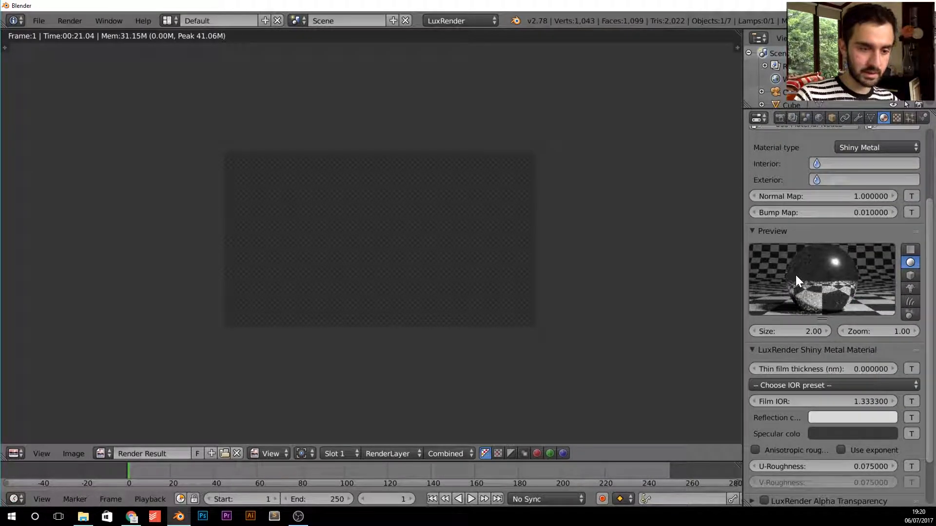
key(F12)
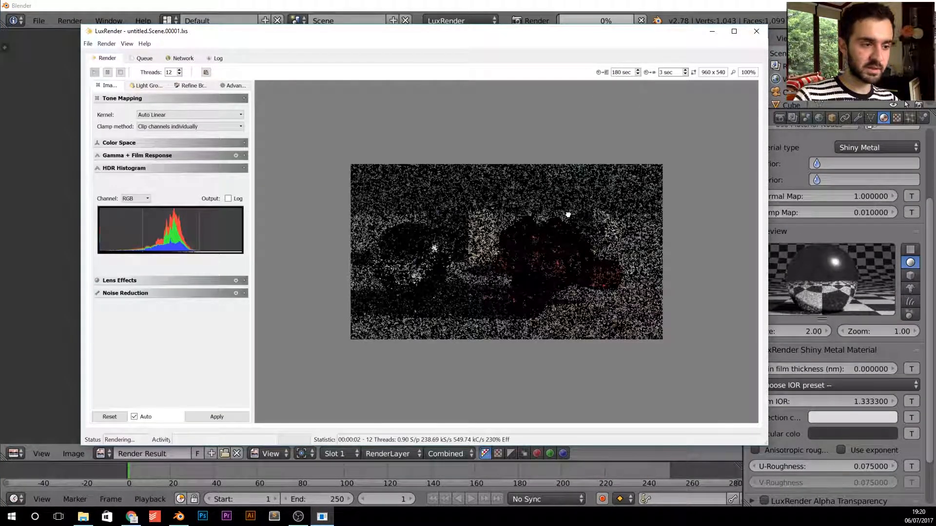
scroll(576, 211, up, 1)
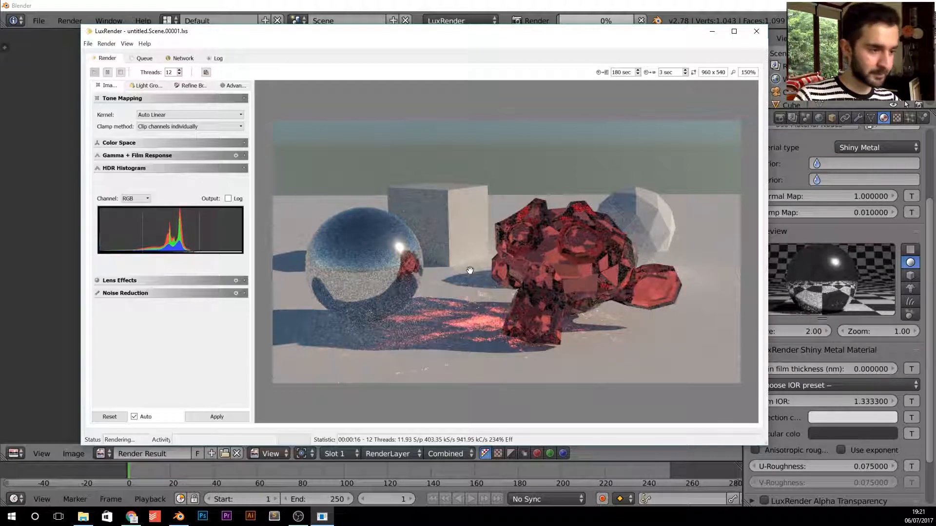
click(756, 31)
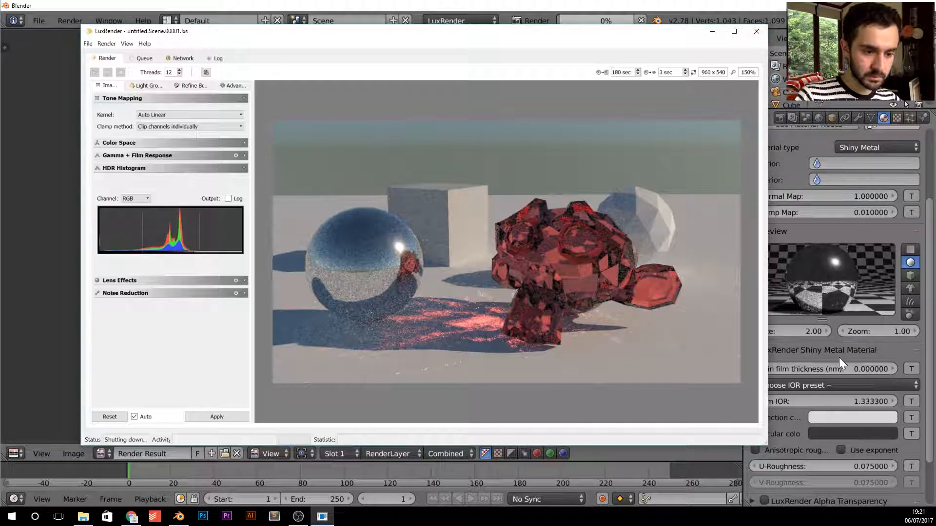
- Try a magenta reflection color on the sphere's shiny metal material, and render the scene to examine it at 150%
scroll(861, 340, down, 2)
click(851, 378)
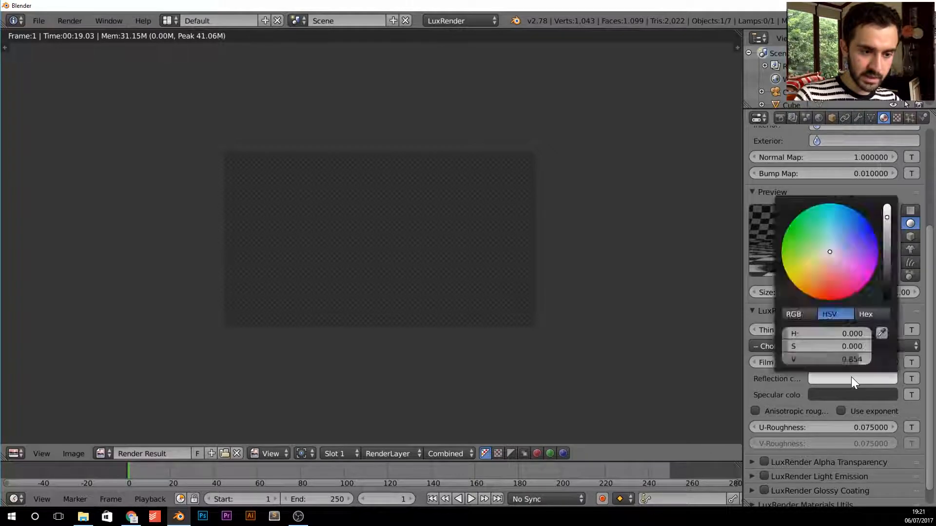
drag(840, 259, 861, 266)
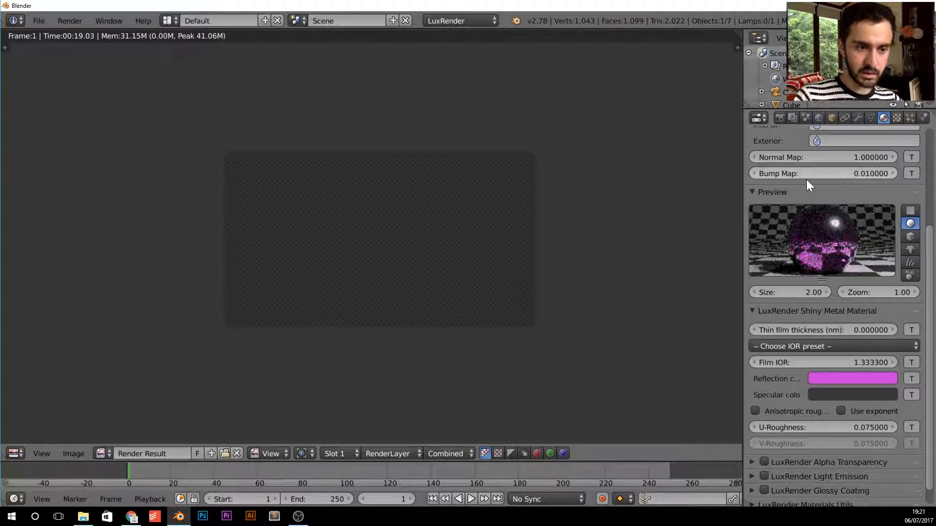
key(F12)
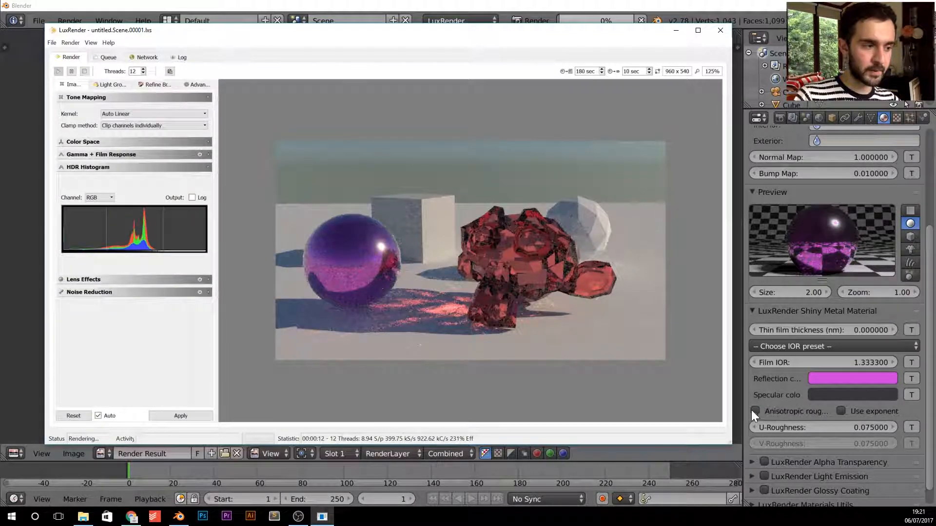
scroll(371, 248, up, 1)
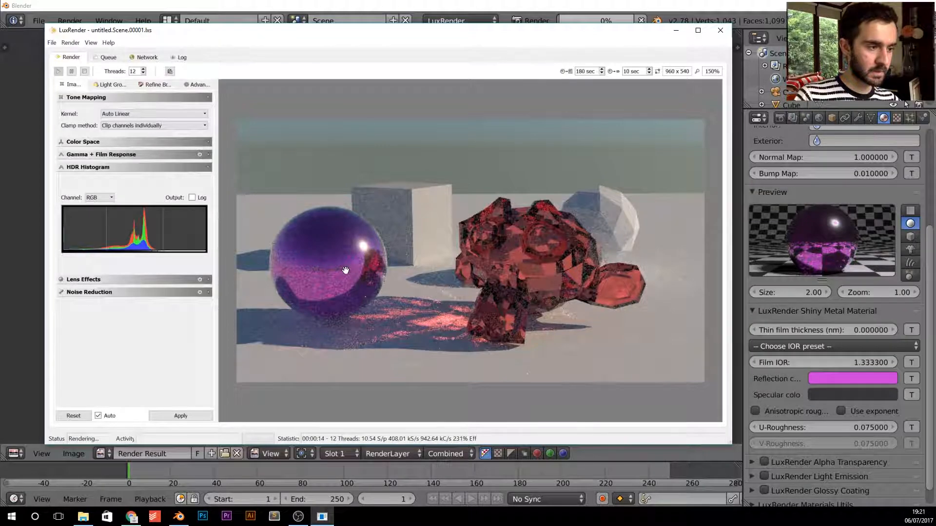
click(718, 30)
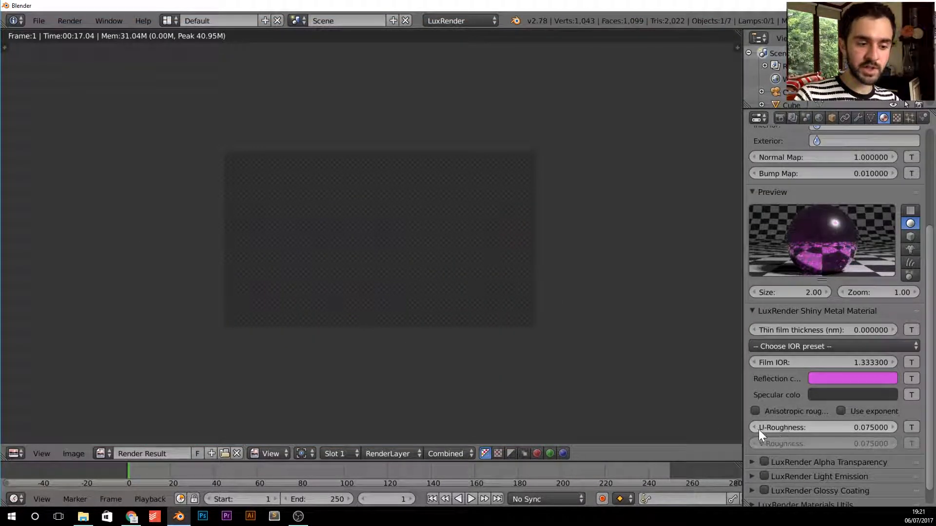
- Set the sphere's material type back to Glossy with a U-Roughness of 0.03
scroll(809, 427, up, 7)
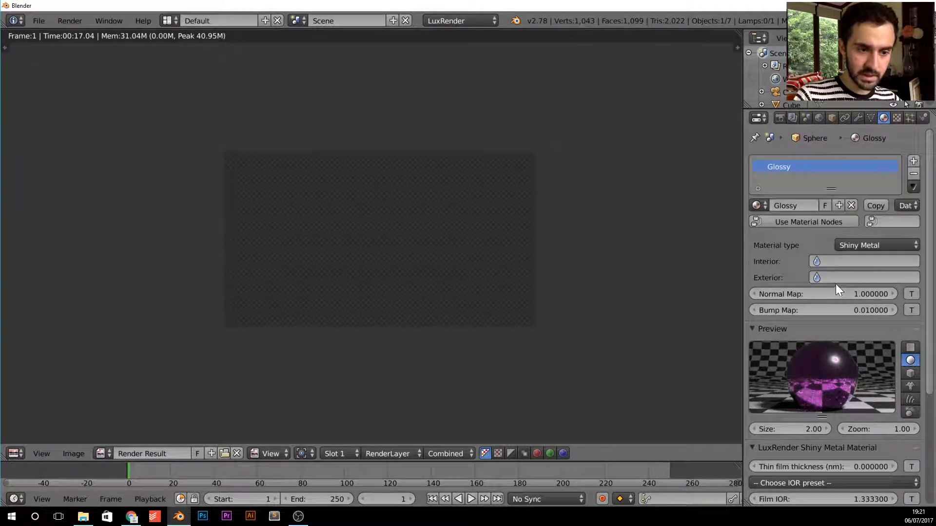
click(847, 244)
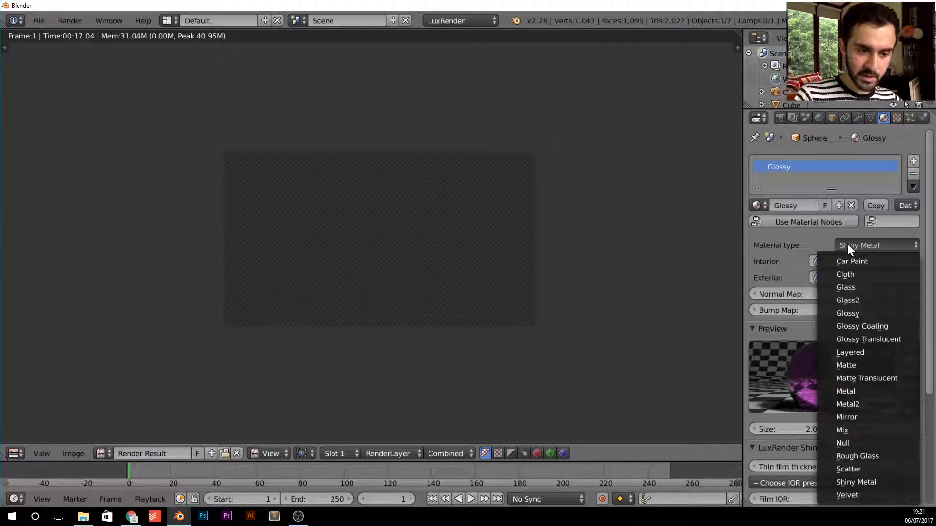
click(872, 312)
scroll(875, 344, down, 5)
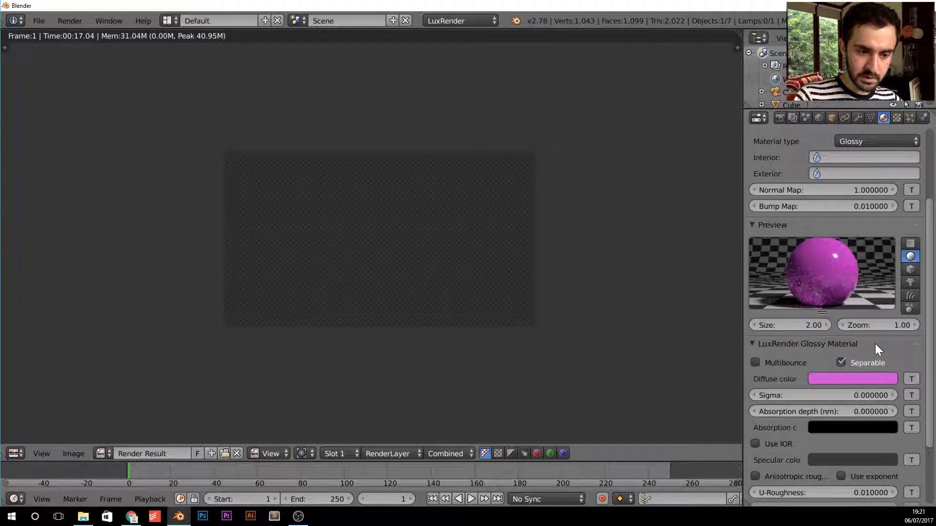
scroll(846, 400, down, 3)
scroll(844, 401, down, 2)
click(856, 413)
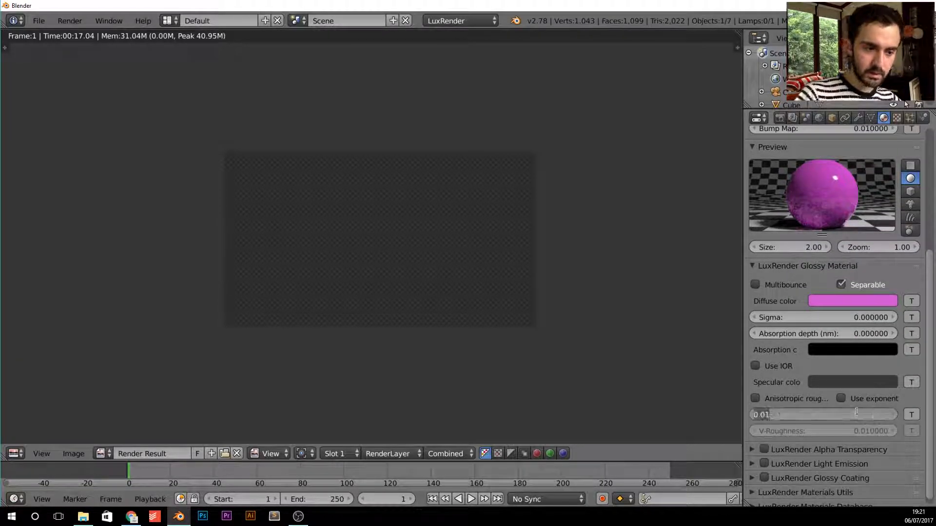
text(30000)
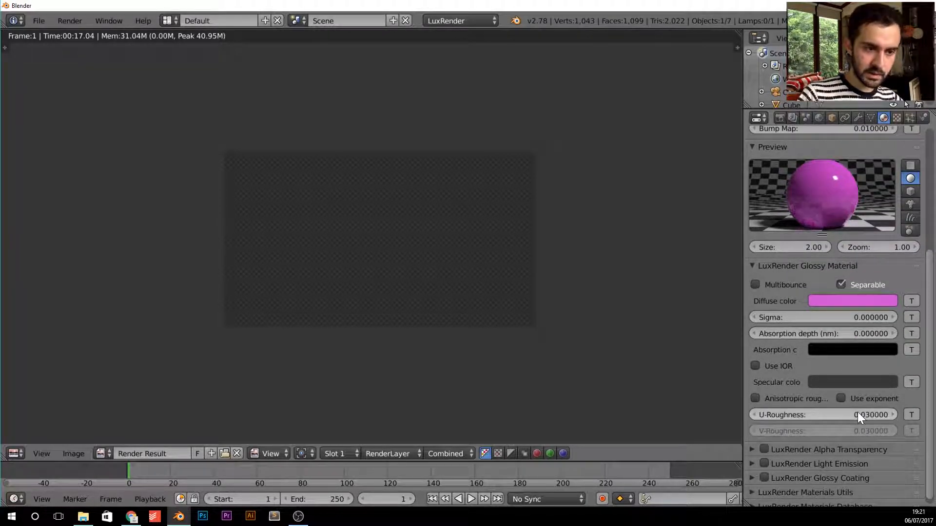
key(Return)
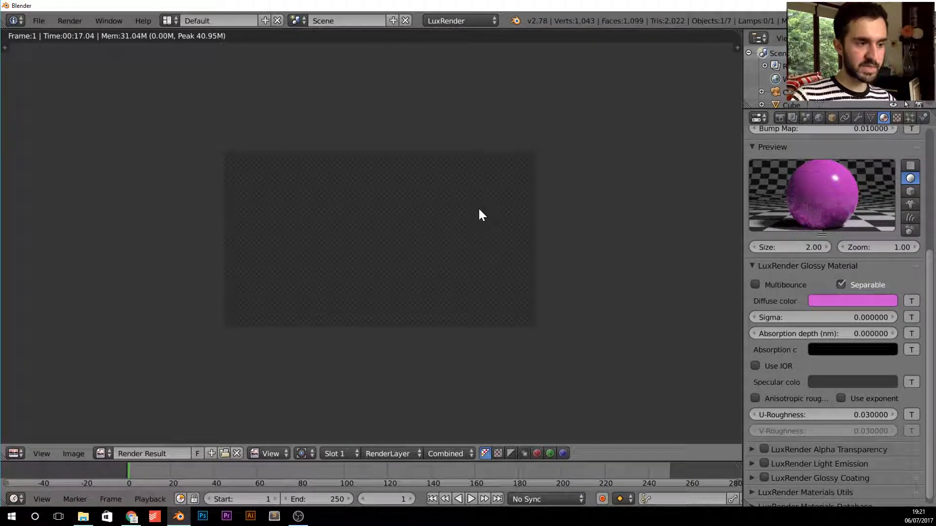
- Give the cube's matte material a light blue diffuse color (H 0.520, S 0.490, V 0.821), and render the scene to check it
key(Escape)
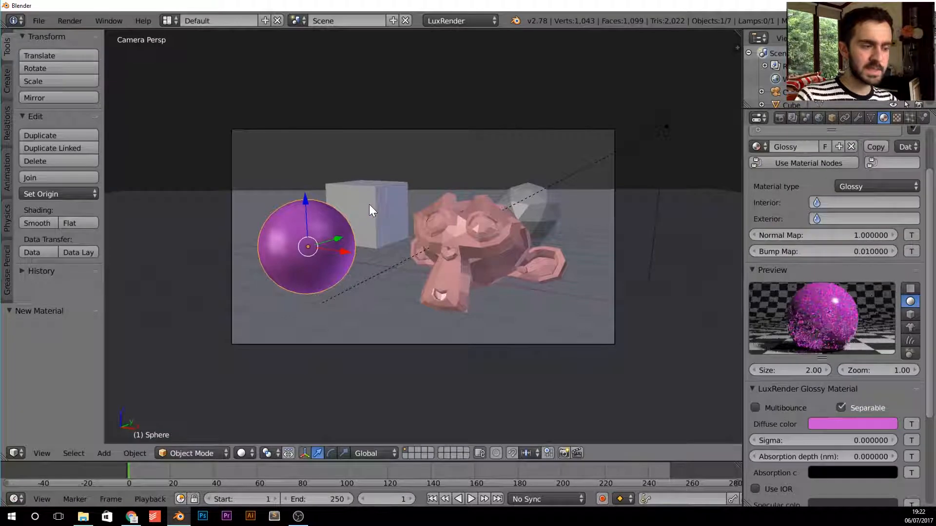
right_click(373, 200)
click(873, 187)
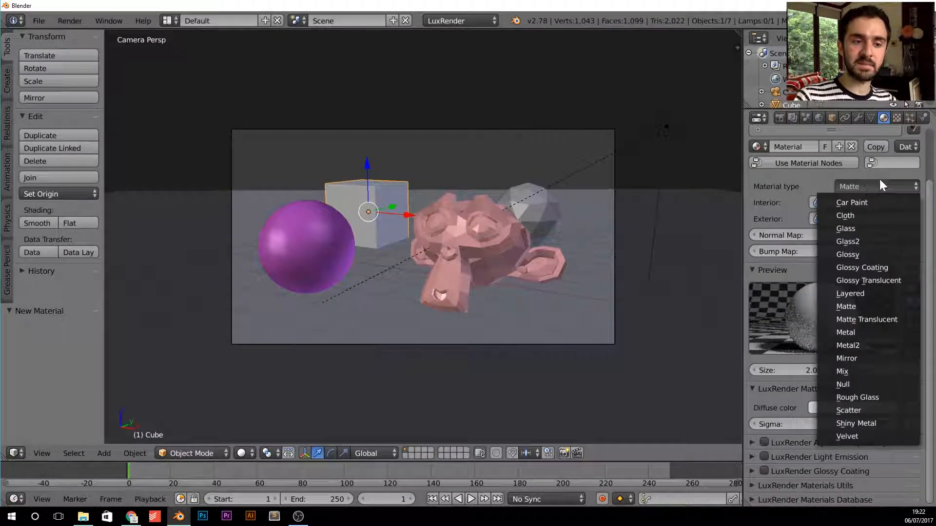
click(870, 175)
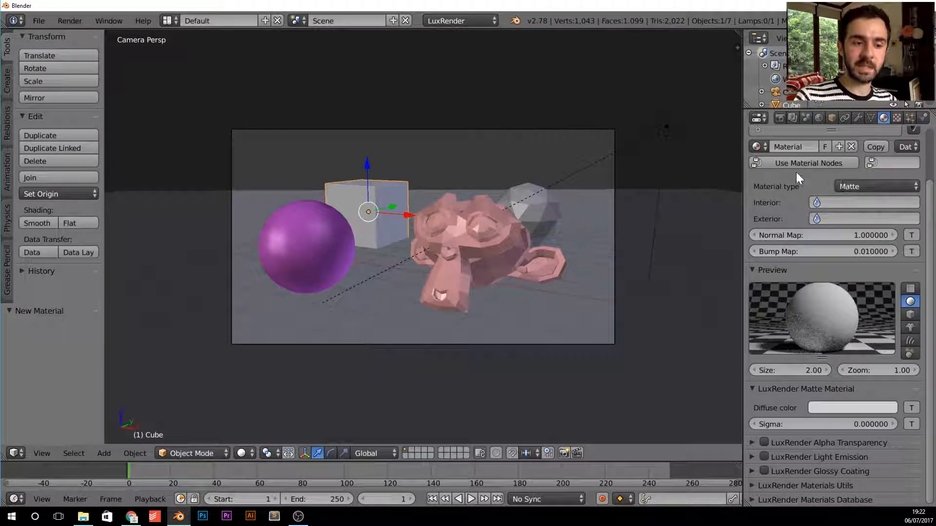
scroll(790, 185, up, 2)
scroll(802, 191, up, 1)
scroll(819, 275, down, 3)
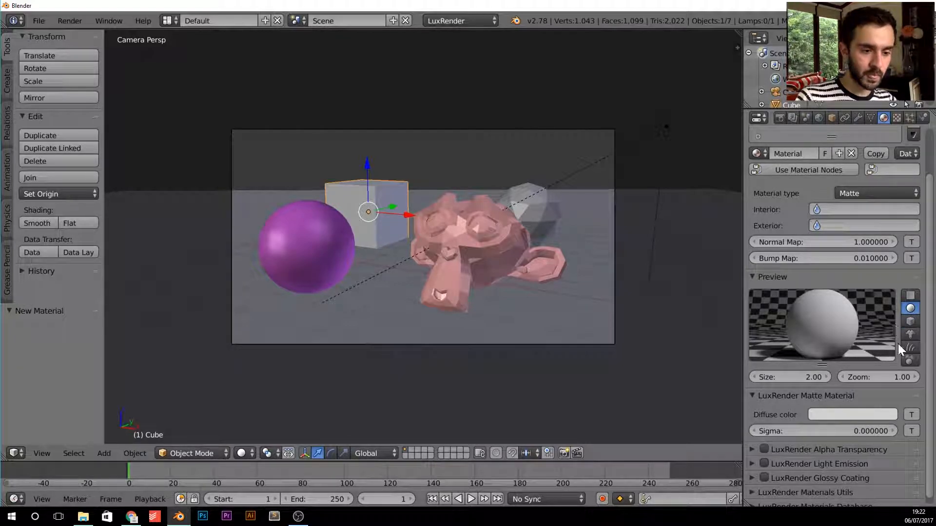
scroll(815, 343, down, 1)
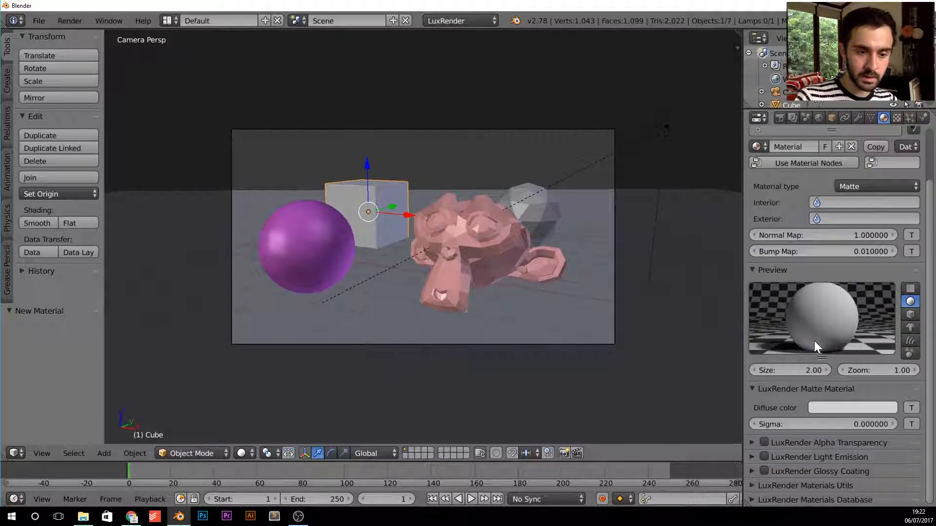
click(882, 404)
click(846, 294)
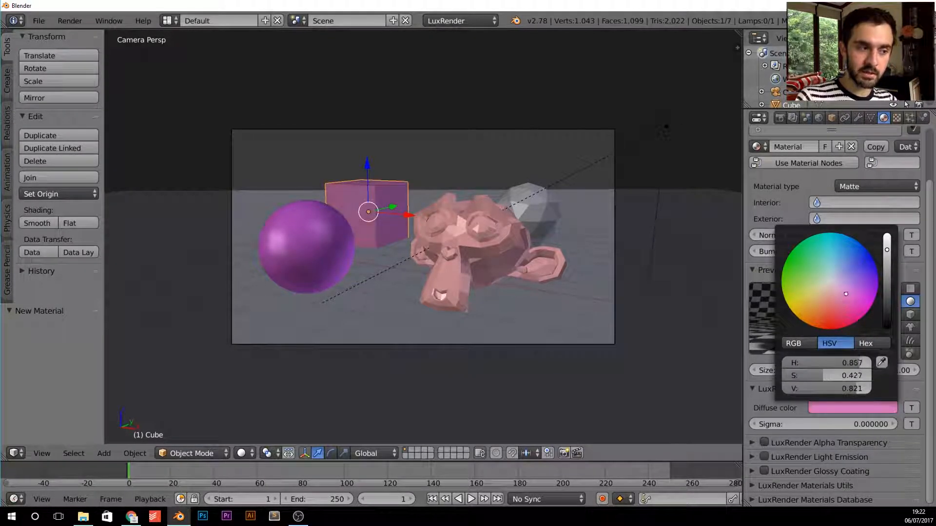
mouse_move(850, 287)
mouse_down()
mouse_move(855, 272)
mouse_move(832, 257)
mouse_up()
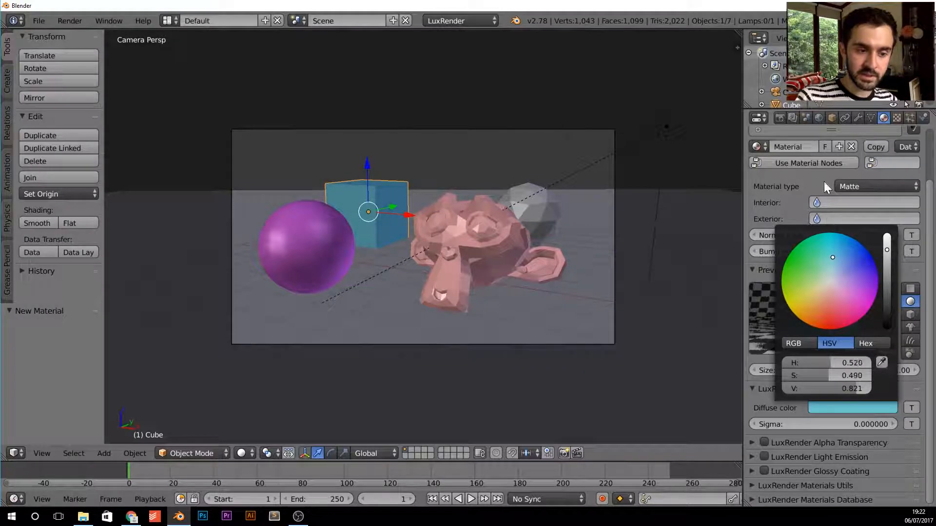
key(F12)
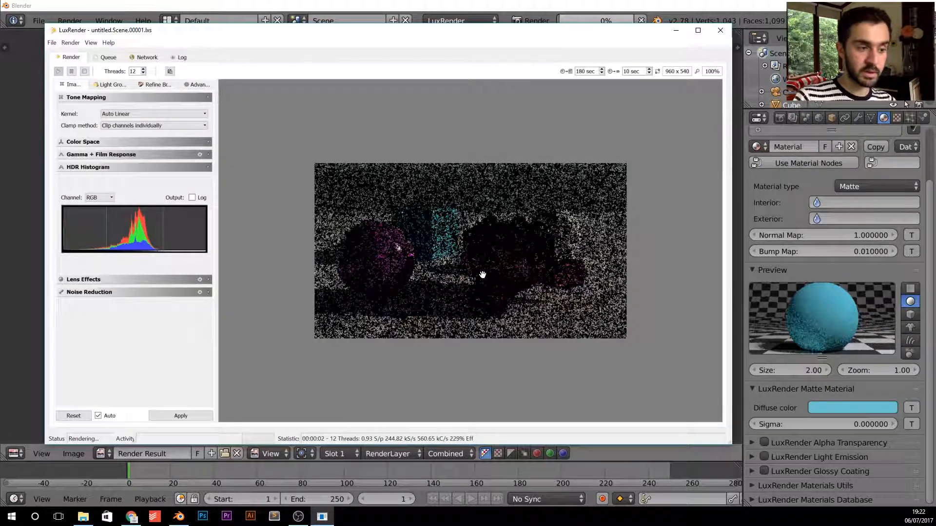
scroll(532, 305, up, 2)
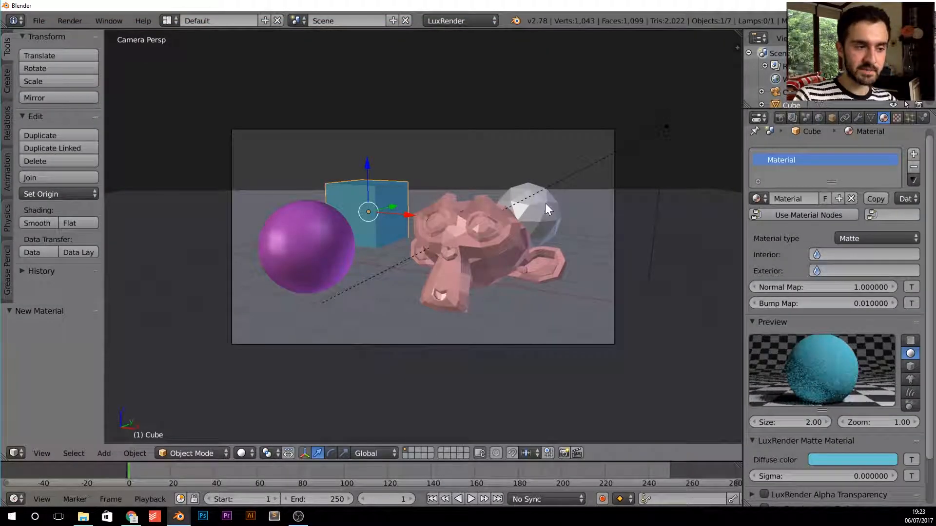
- Give the icosphere a new material named odd with the Rough Glass material type
right_click(544, 207)
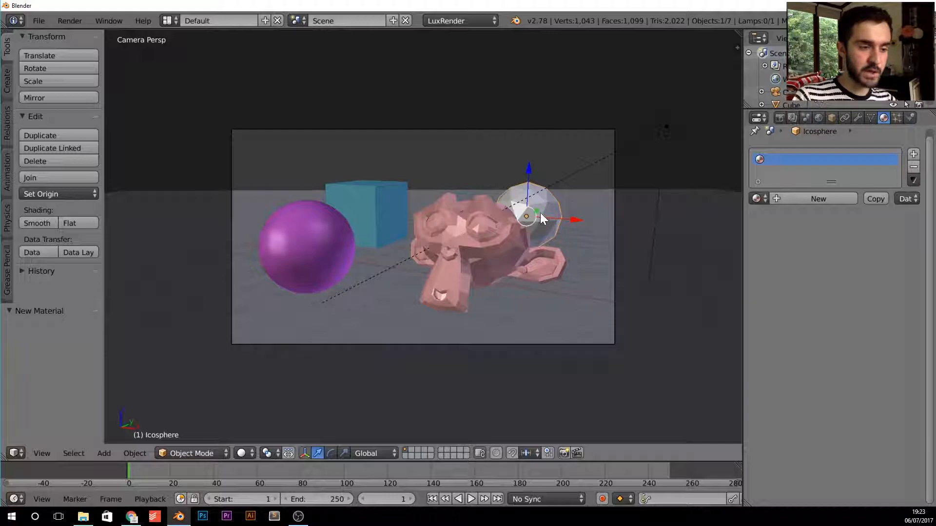
click(796, 200)
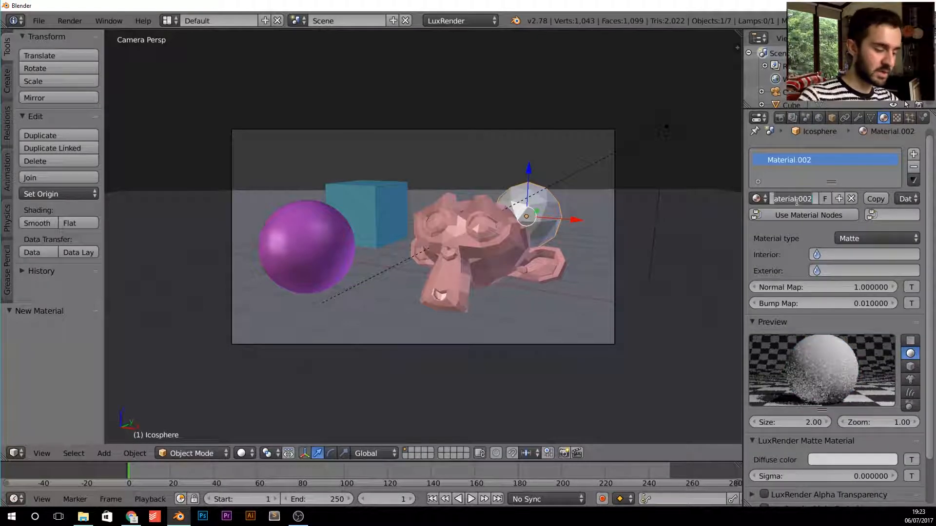
text(odd)
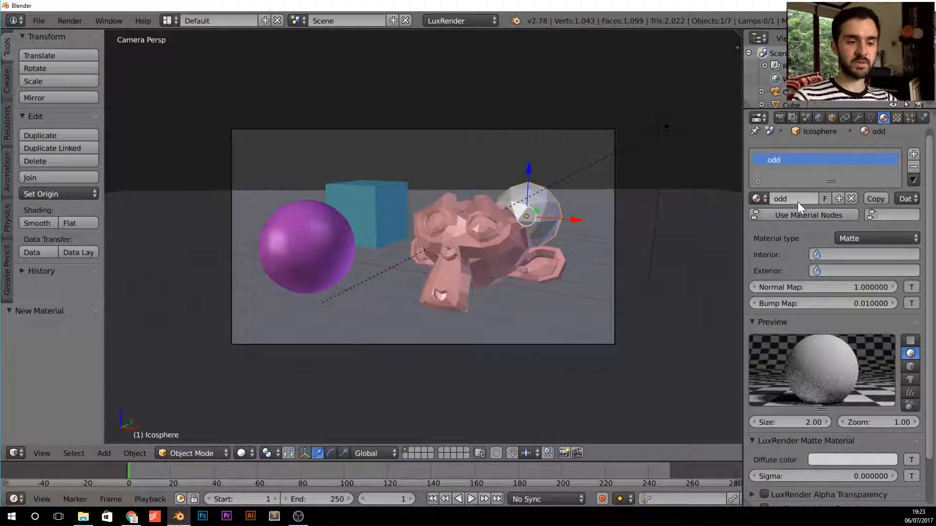
click(869, 237)
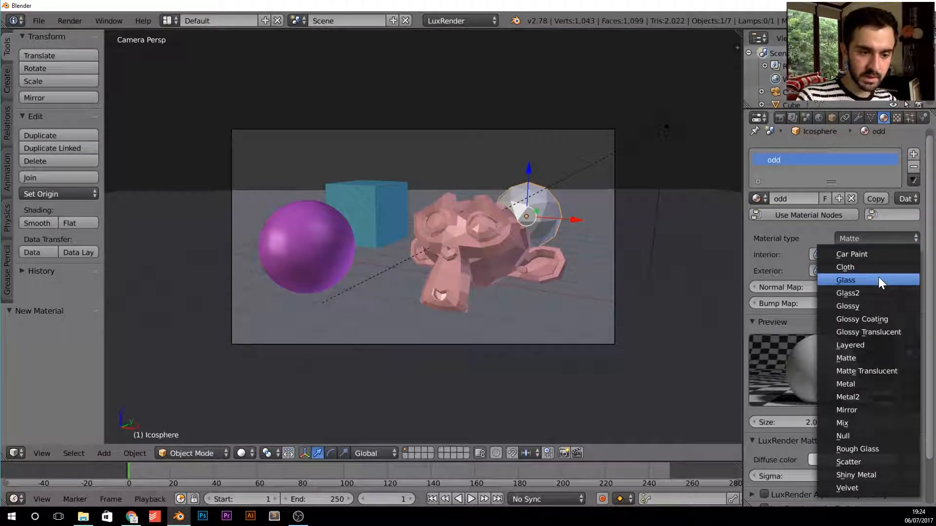
click(870, 449)
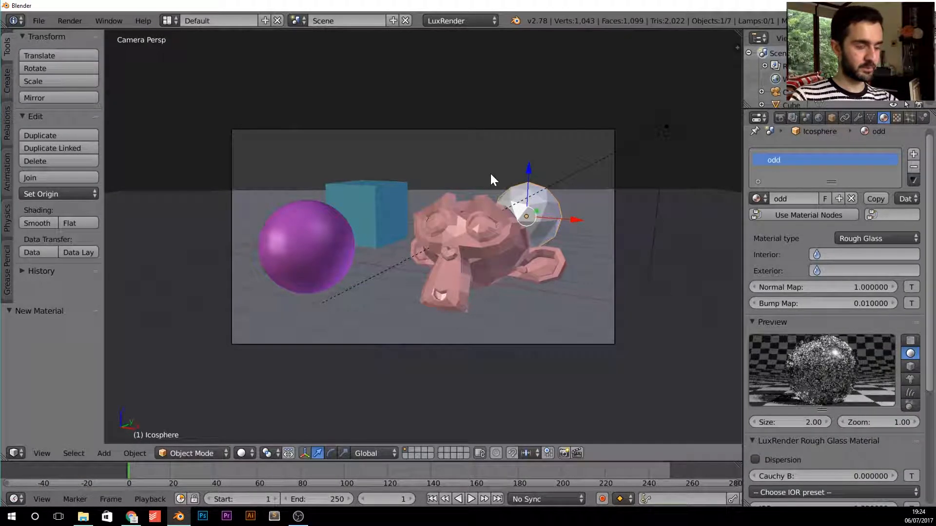
- Render the scene with a 3-second display interval and examine the rough glass icosphere at up to 500%
key(F12)
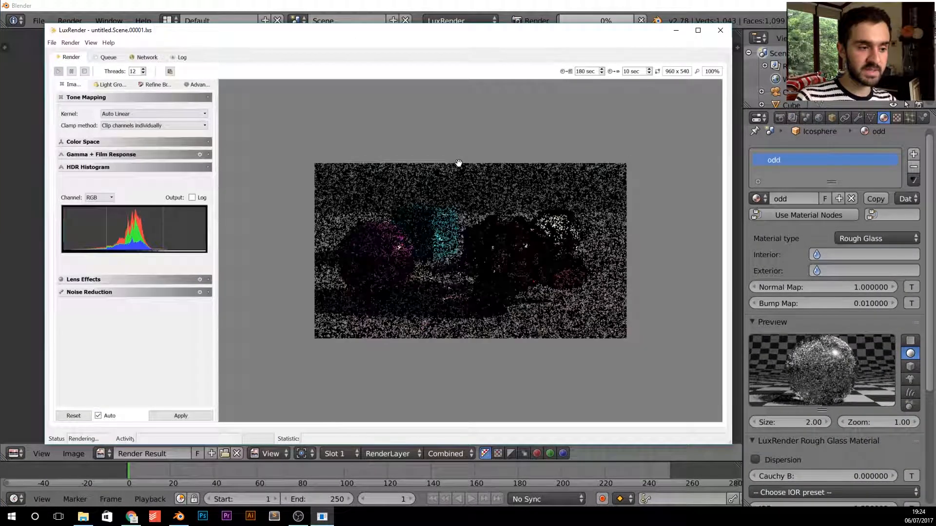
scroll(586, 249, up, 3)
scroll(587, 249, down, 3)
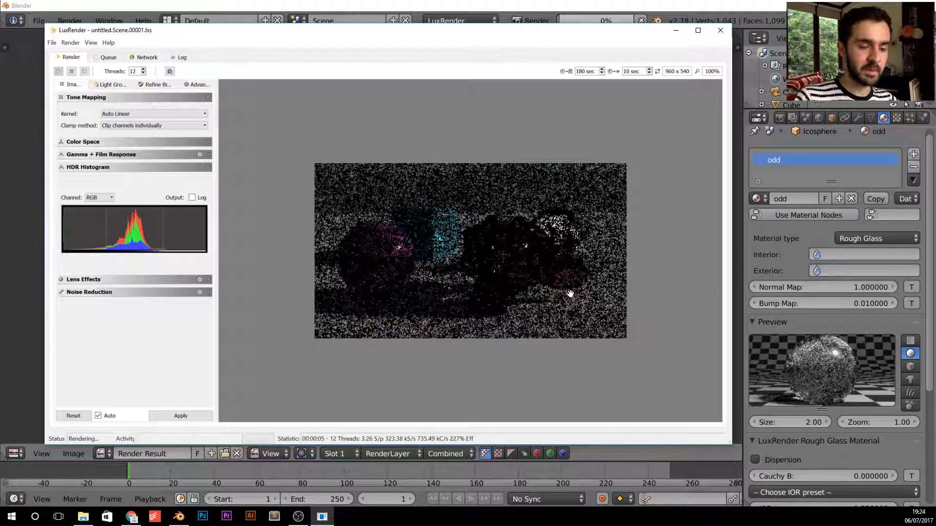
scroll(578, 287, up, 2)
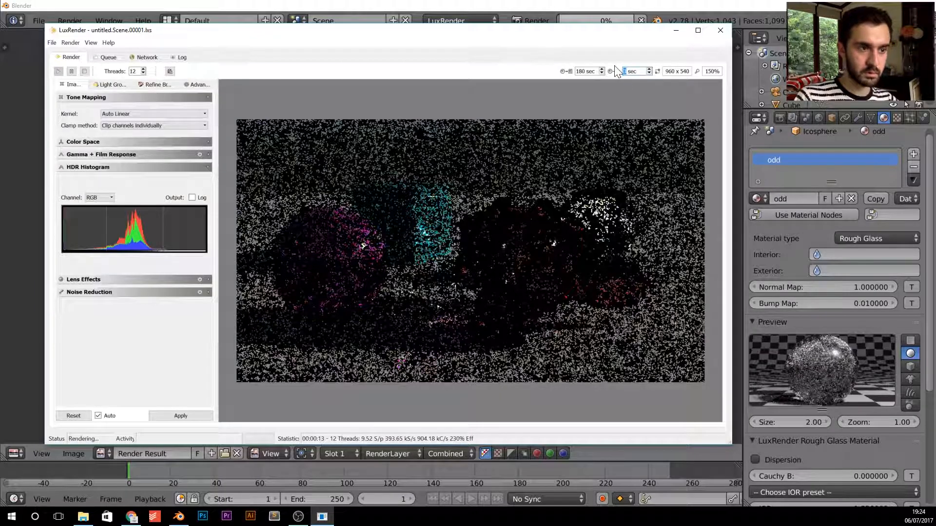
click(623, 205)
scroll(623, 205, up, 4)
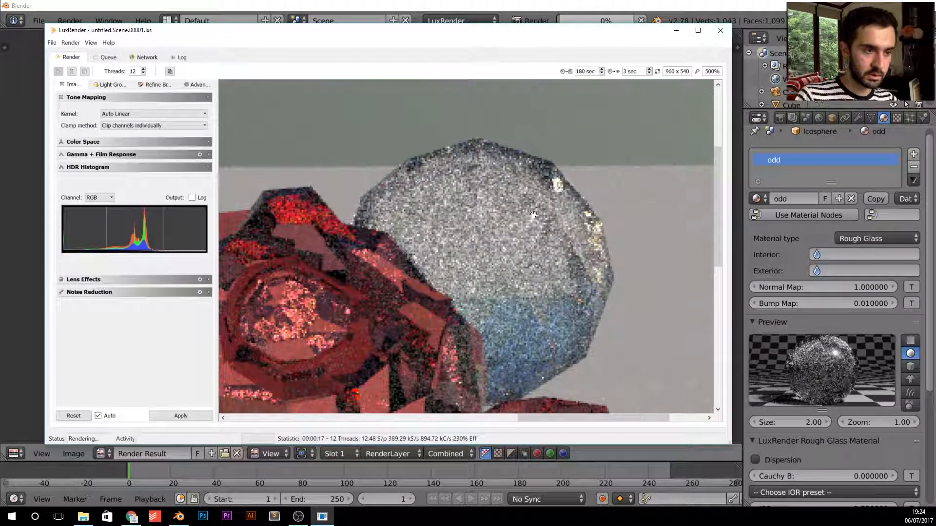
scroll(560, 190, down, 4)
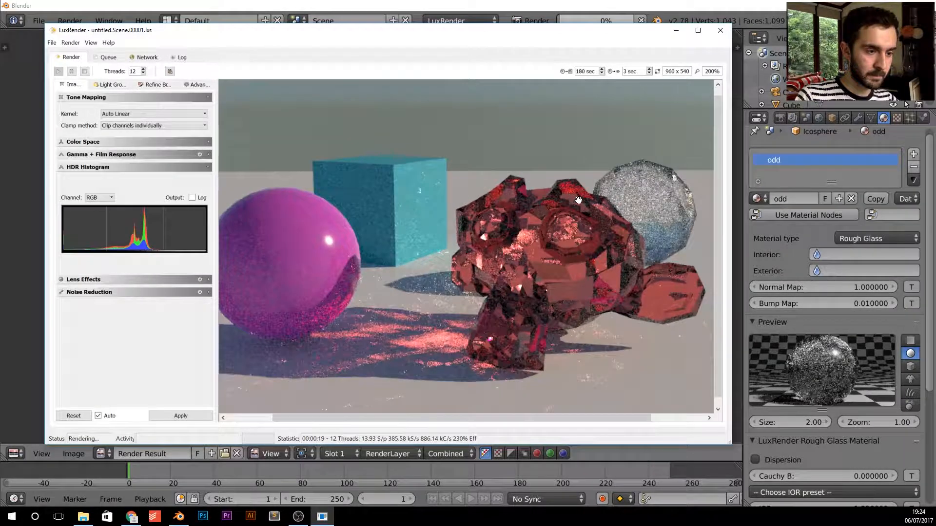
scroll(568, 197, up, 4)
scroll(534, 215, down, 4)
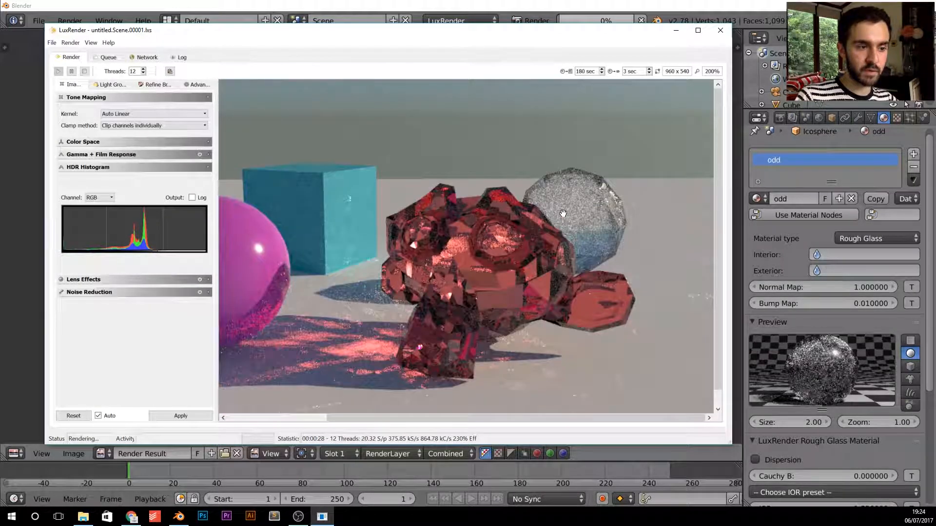
scroll(632, 212, up, 2)
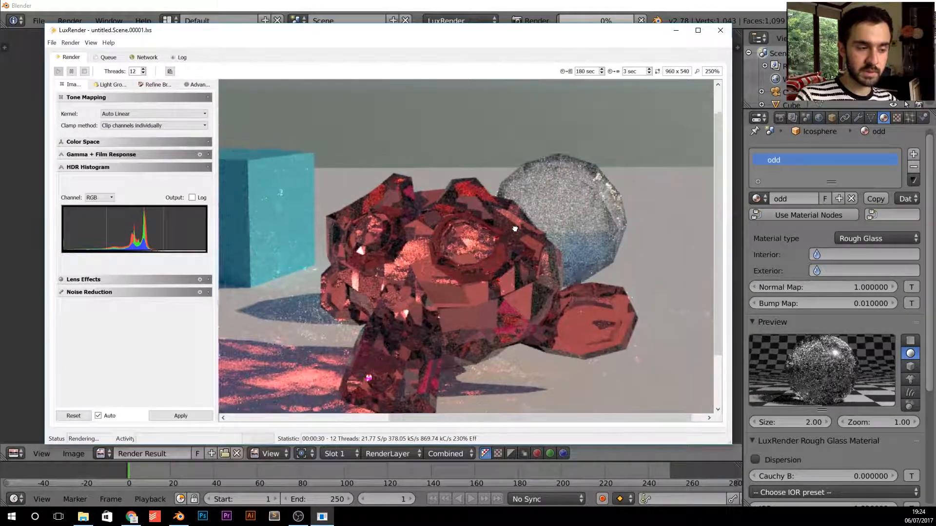
scroll(551, 232, up, 1)
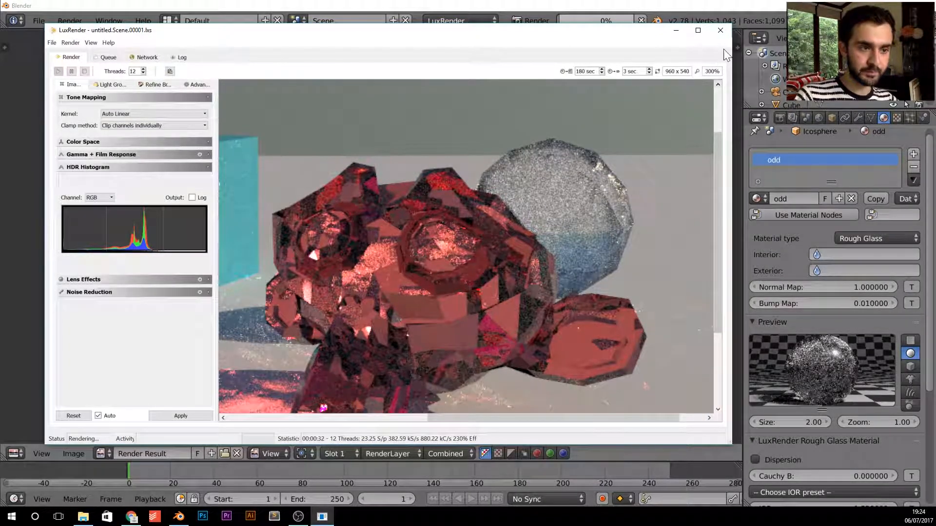
click(723, 31)
- Set the rough glass material's transmission color to light yellow, and render the scene
scroll(833, 314, down, 6)
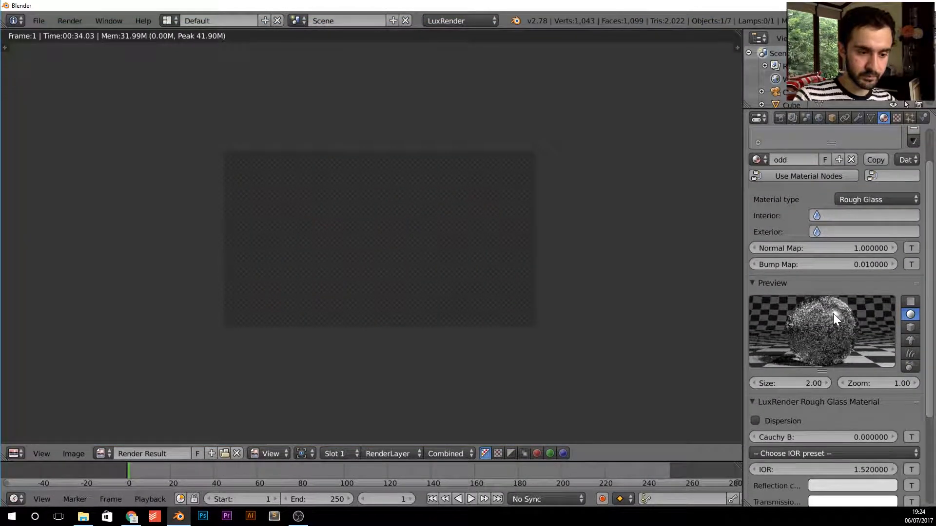
scroll(833, 314, down, 1)
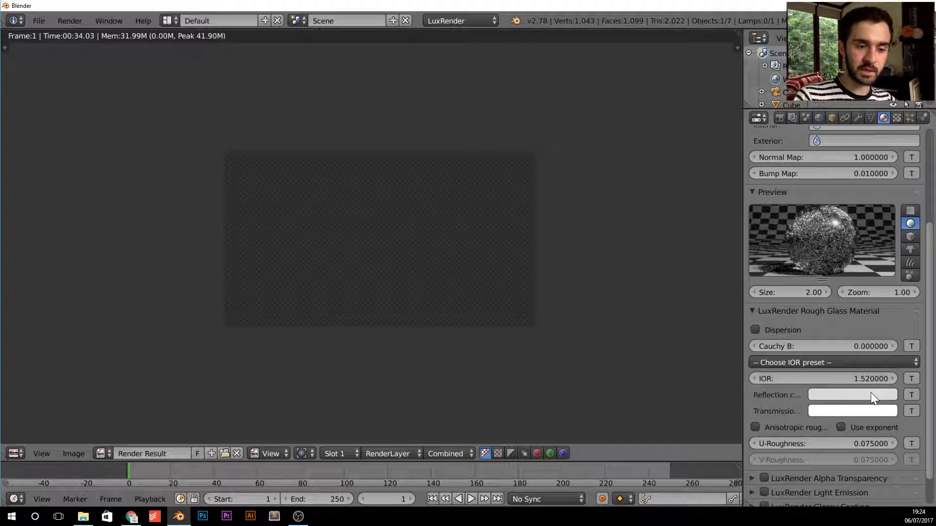
click(811, 412)
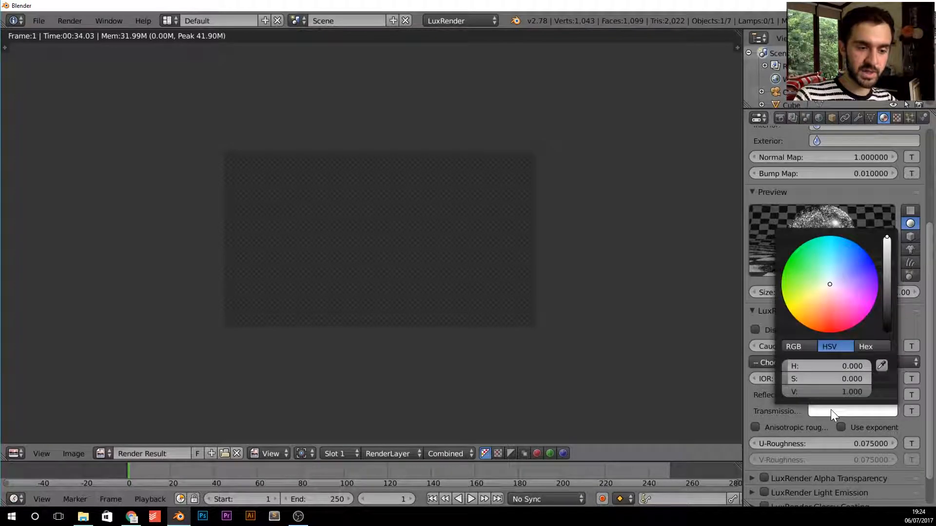
click(810, 296)
key(F12)
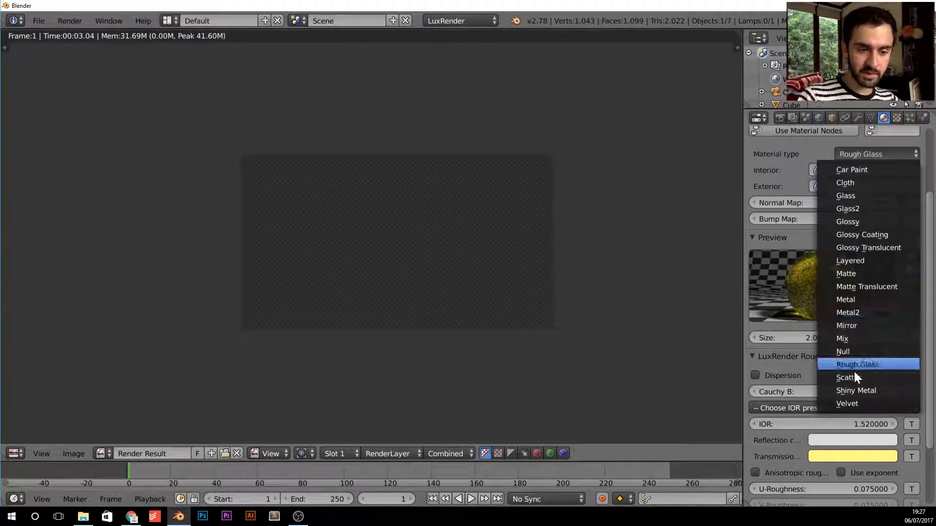
- Try the Velvet material type with a yellow diffuse color on the icosphere, and render the scene to examine it at 300%
click(852, 400)
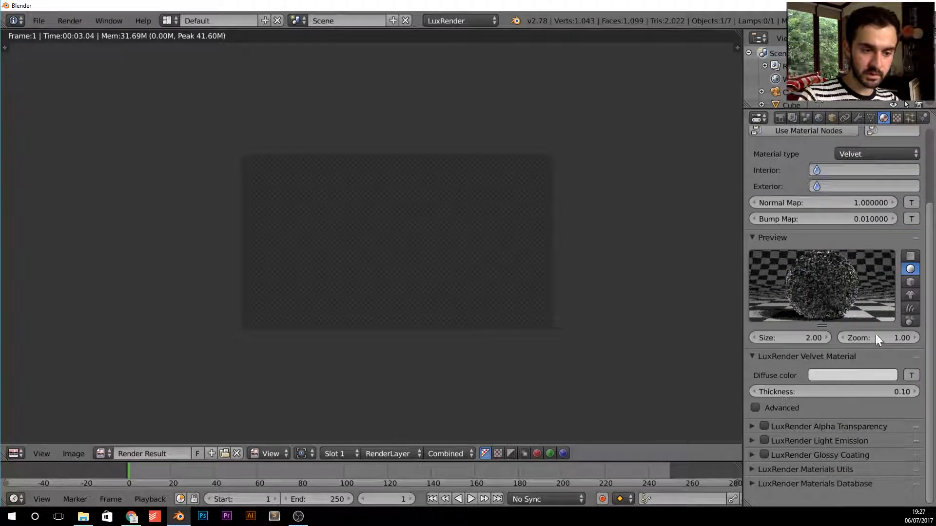
click(851, 375)
drag(850, 267, 802, 261)
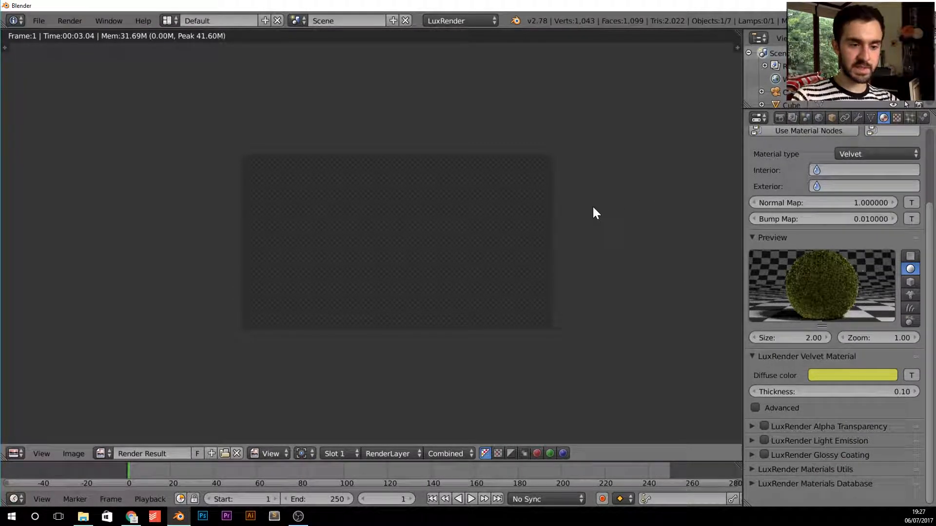
key(F12)
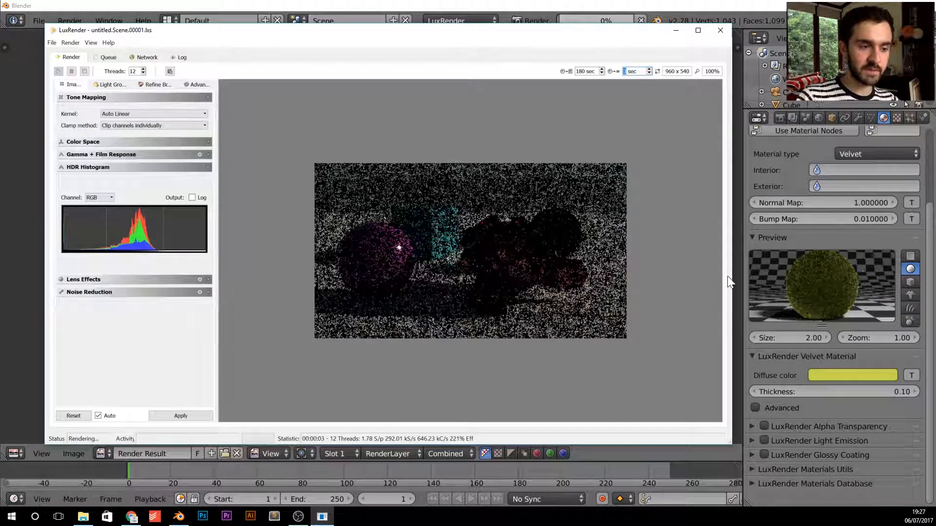
scroll(549, 235, up, 5)
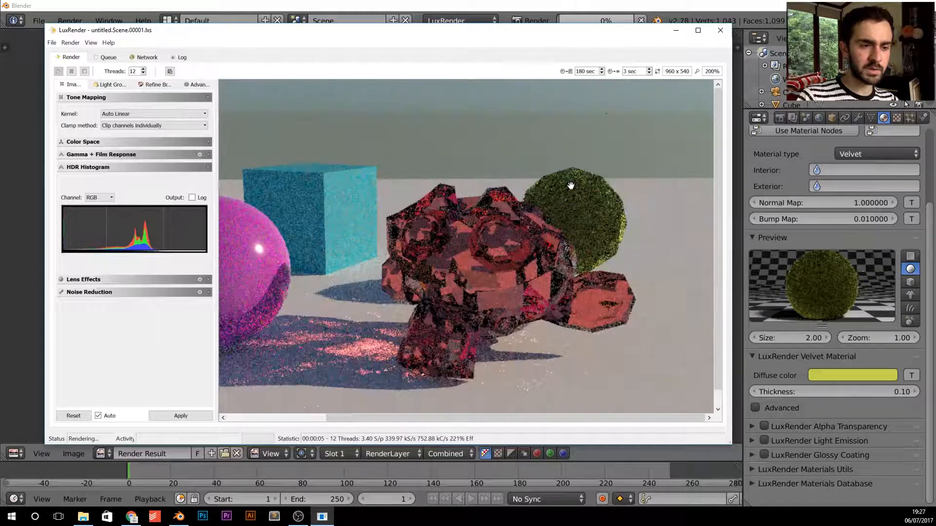
scroll(579, 223, up, 1)
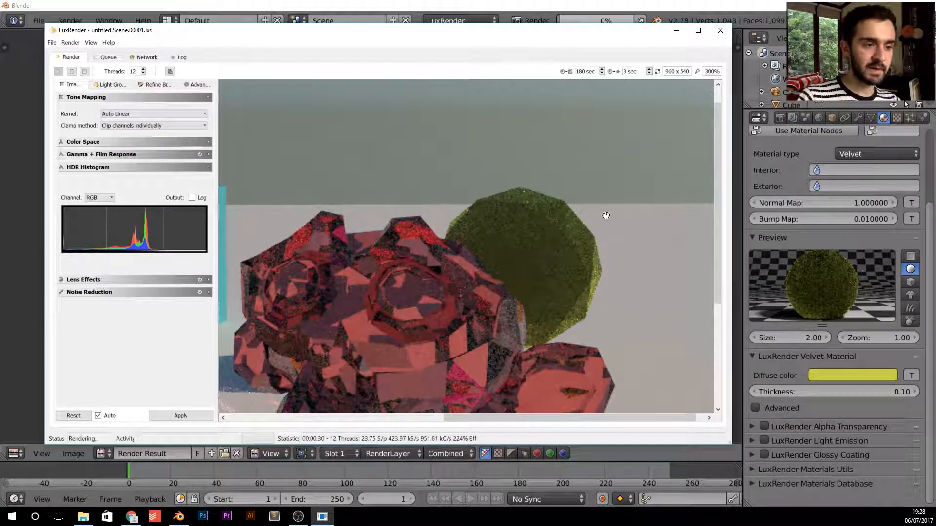
click(721, 30)
- Try the Mirror material type on the icosphere, and render the scene at 400% zoom
click(850, 154)
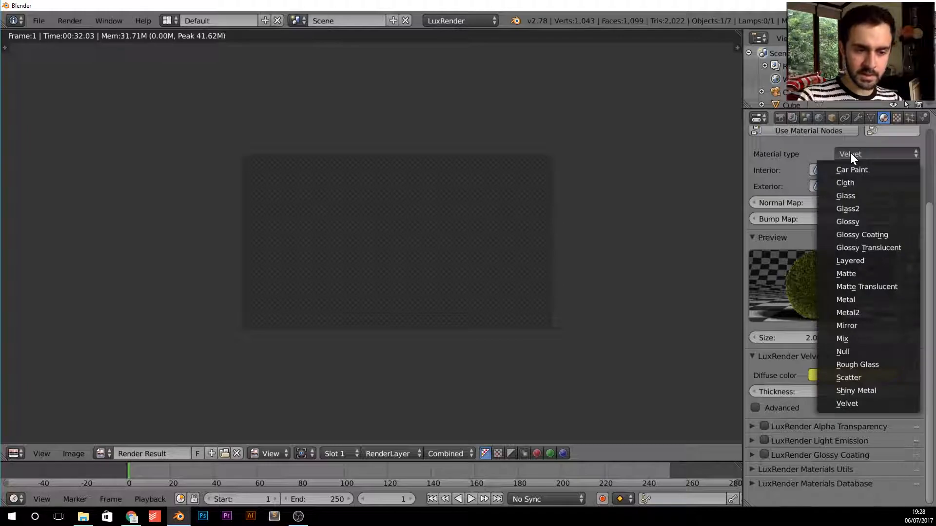
click(884, 328)
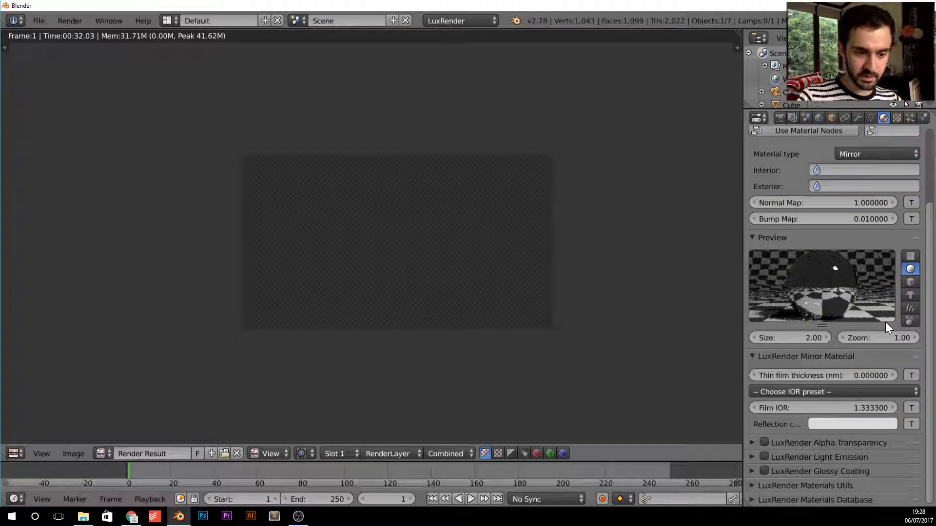
key(F12)
drag(496, 37, 511, 40)
scroll(591, 253, up, 2)
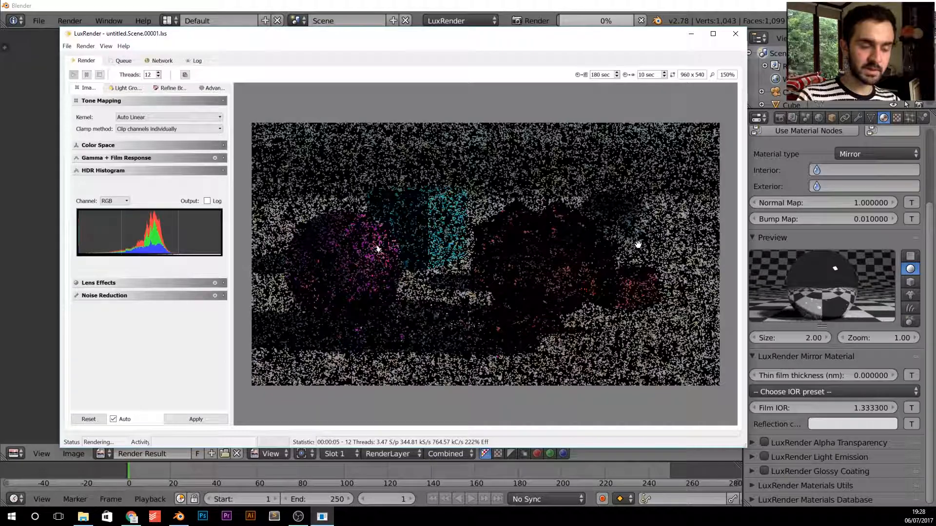
scroll(634, 245, up, 4)
scroll(575, 267, up, 4)
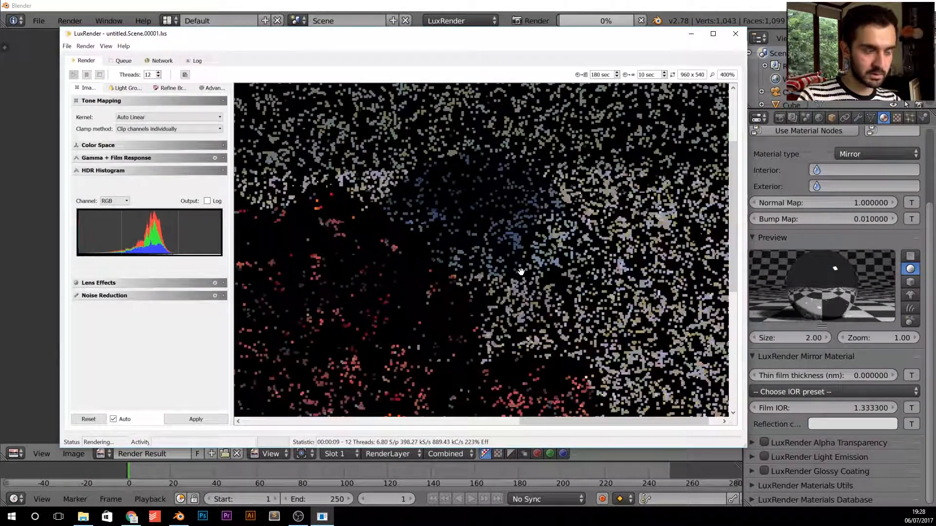
- Set the render's display interval to 3 seconds and examine the mirrored icosphere
double_click(642, 75)
text(3)
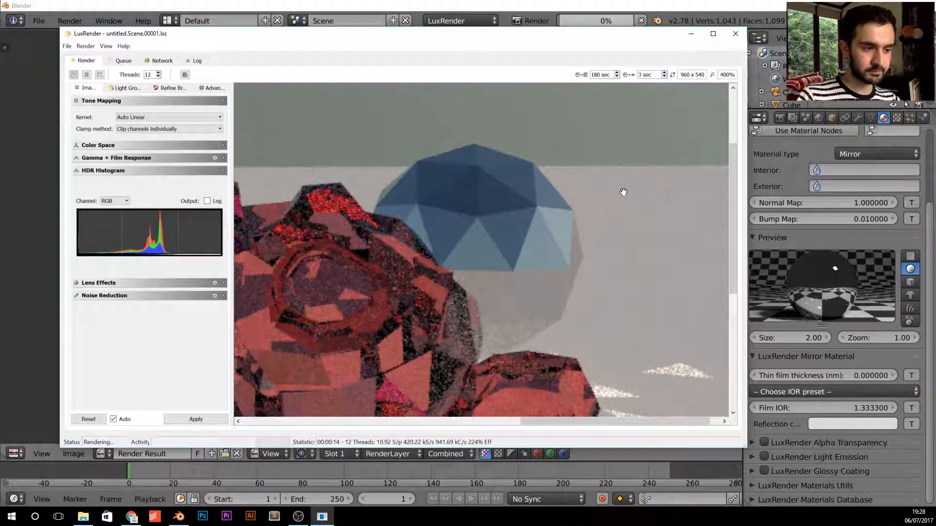
scroll(623, 198, down, 4)
scroll(622, 201, up, 4)
drag(627, 213, 485, 236)
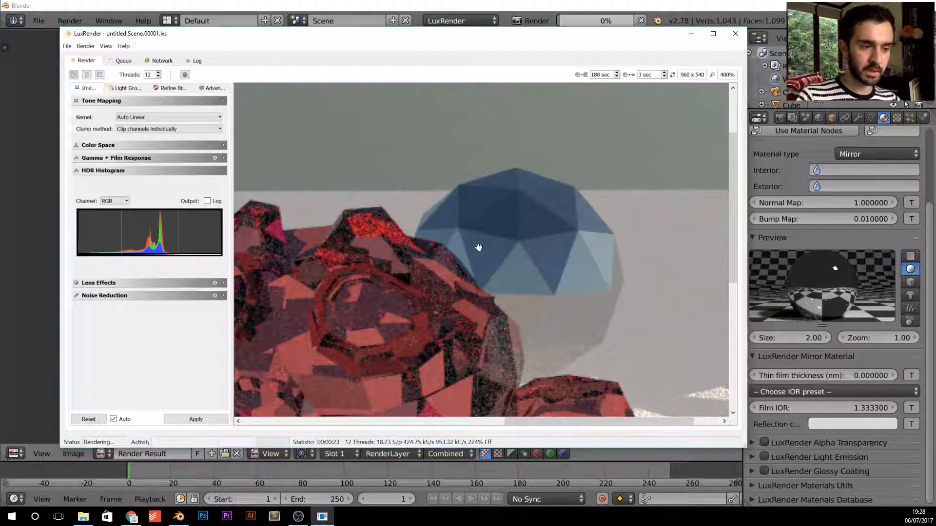
click(735, 34)
- Try the Scatter material type on the icosphere and check its material preview
click(870, 153)
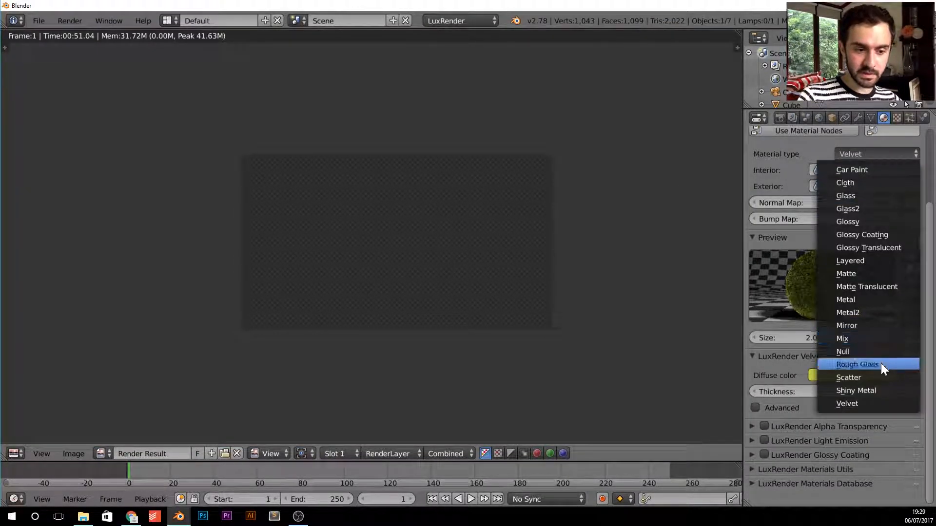
click(879, 375)
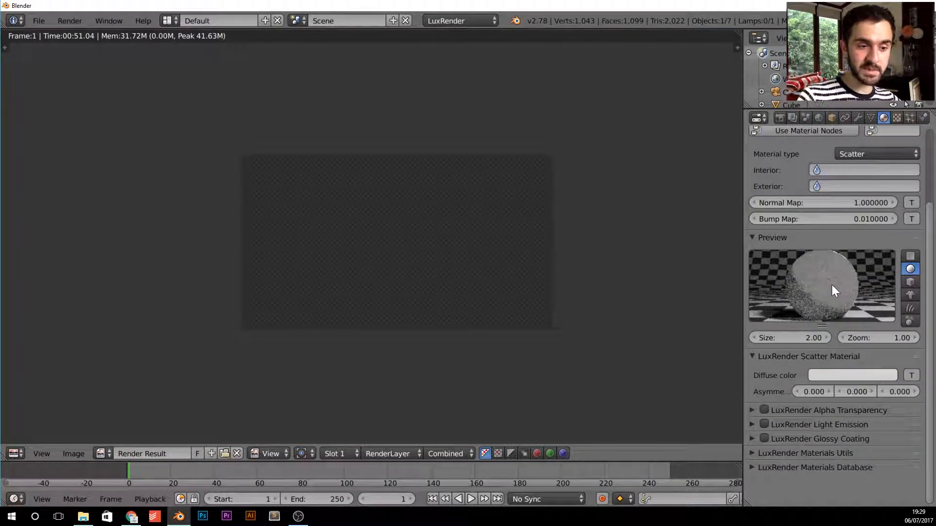
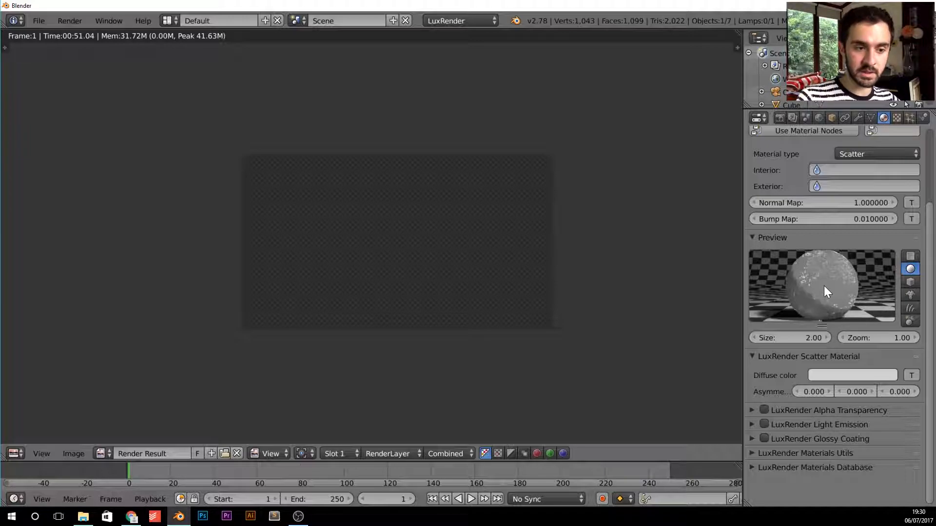
scroll(826, 291, up, 1)
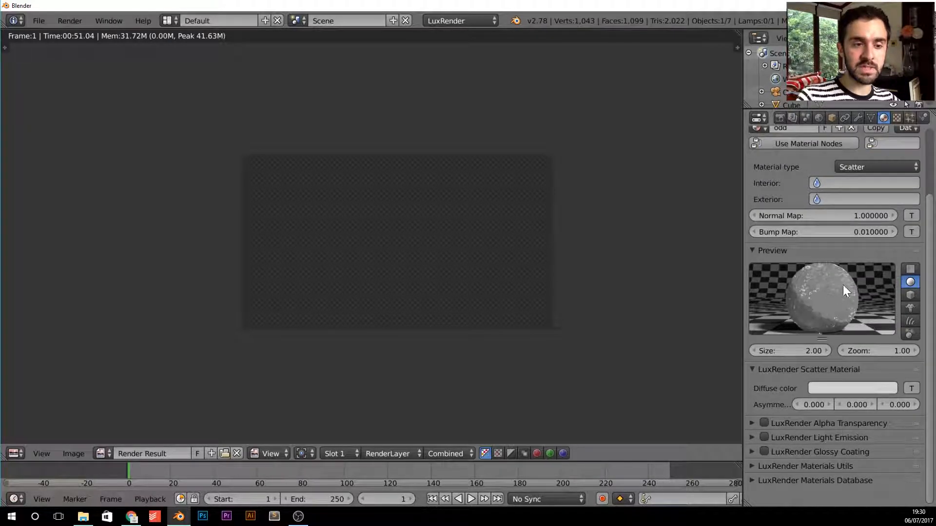
- Set the icosphere's material type back to Rough Glass, check it in a render, and return to the camera view
click(875, 168)
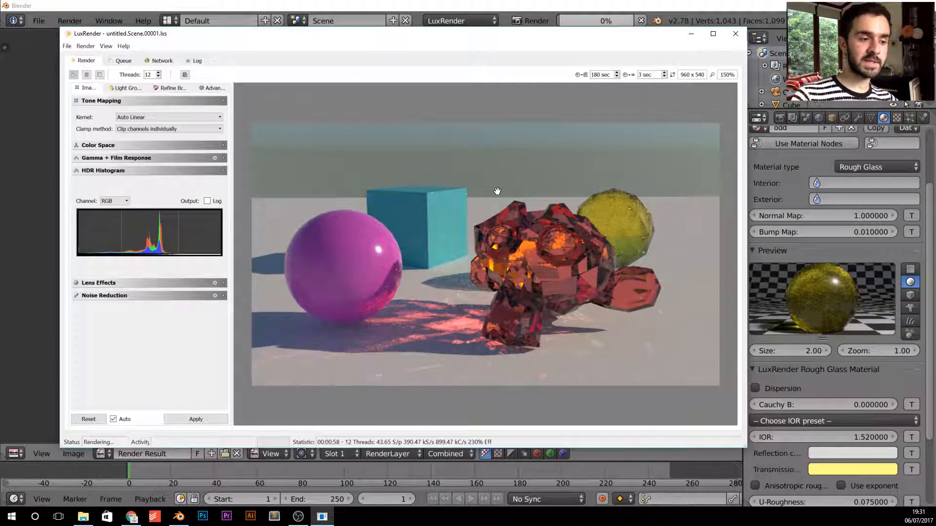
click(735, 34)
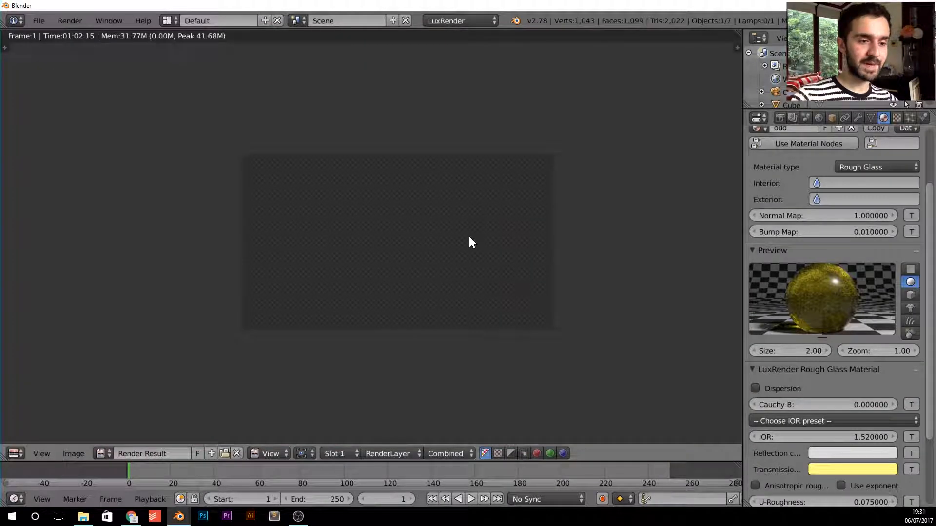
key(Escape)
scroll(569, 218, down, 3)
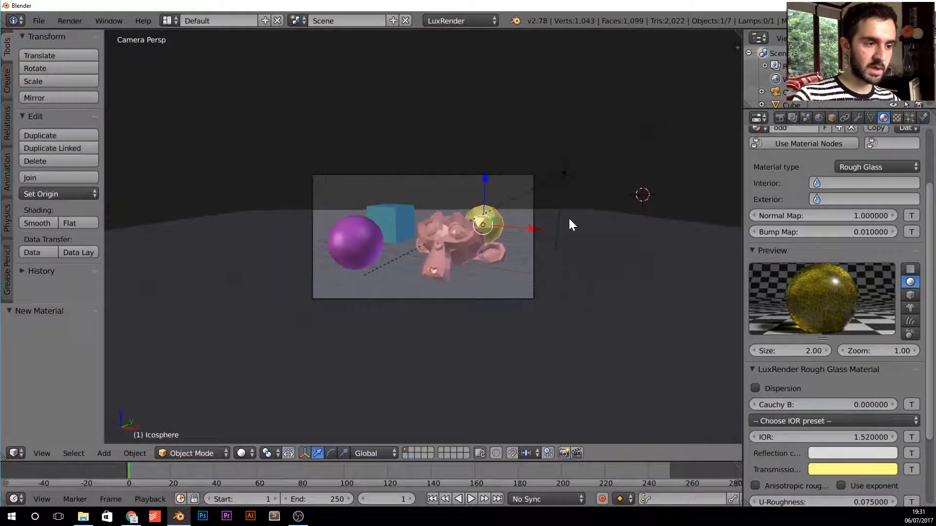
- Delete the Sun lamp and add a Hemi (HDRI) light from the LuxRender world settings
right_click(564, 173)
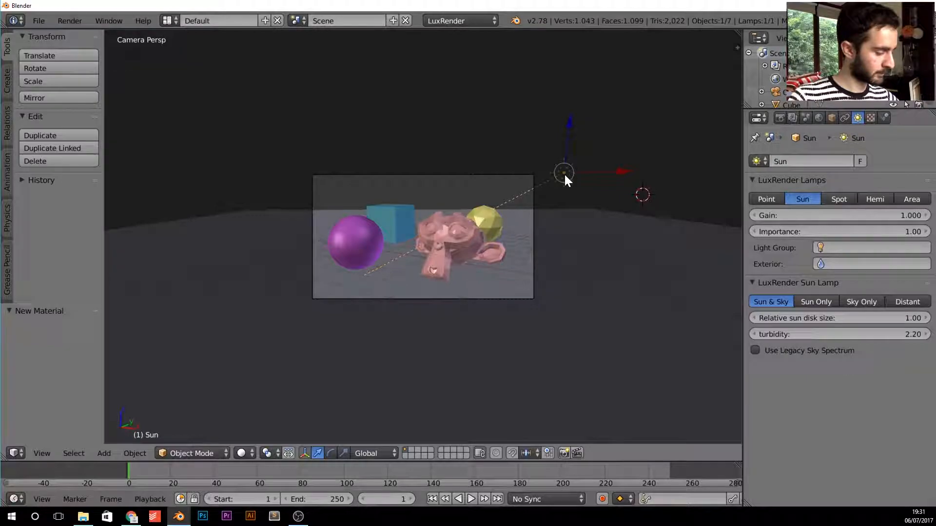
key(Delete)
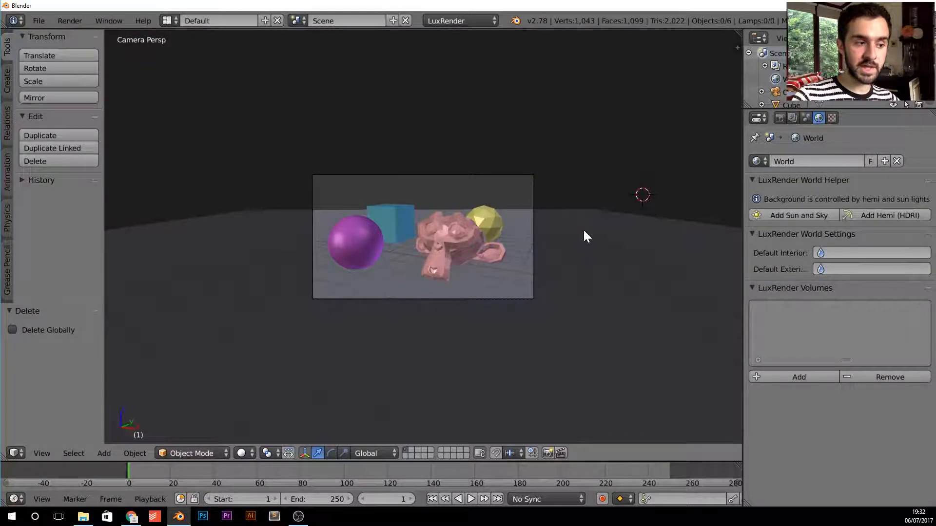
scroll(583, 231, up, 2)
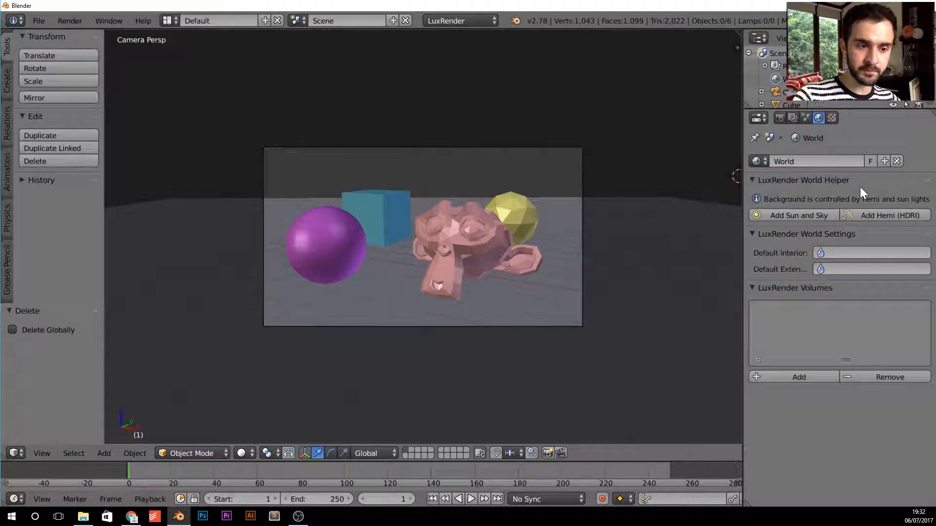
click(804, 180)
click(807, 181)
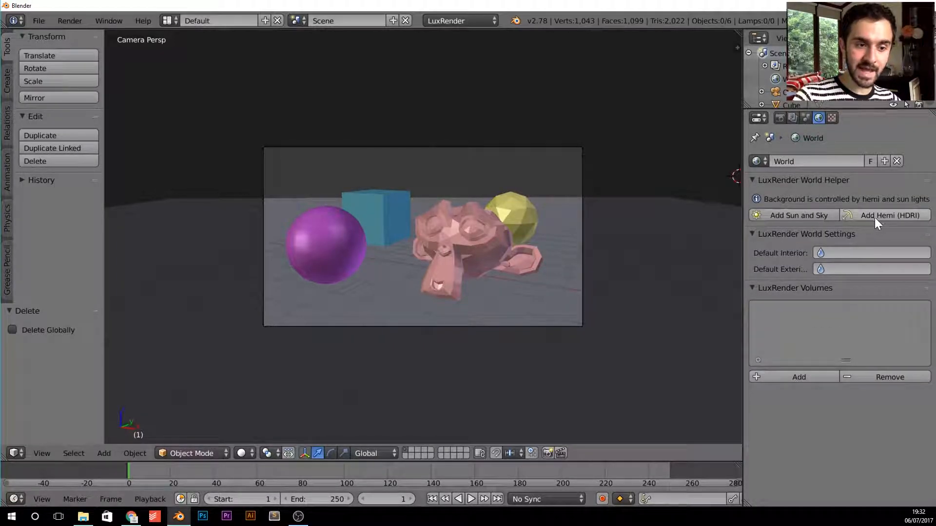
click(906, 215)
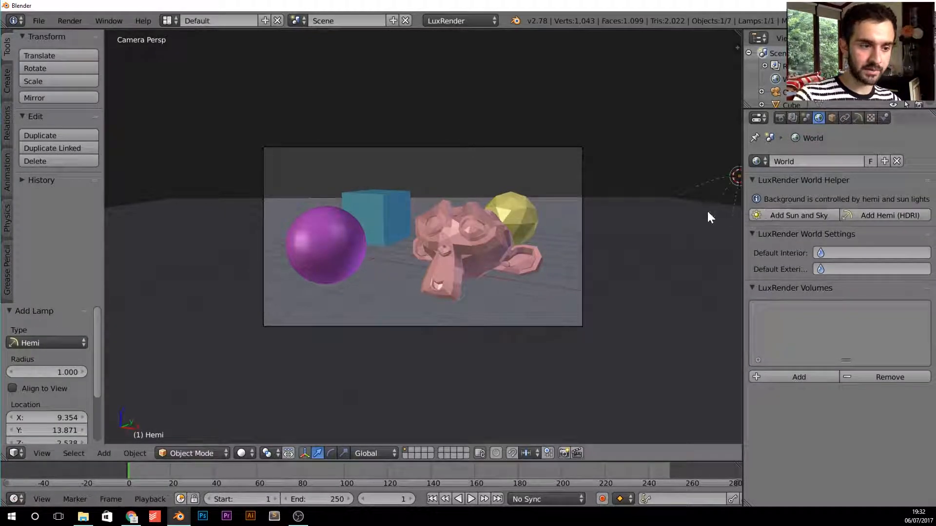
- Snap the 3D cursor to the scene's centre and move the Hemi lamp onto it
scroll(706, 212, down, 2)
shift+middle_drag(604, 225, 621, 235)
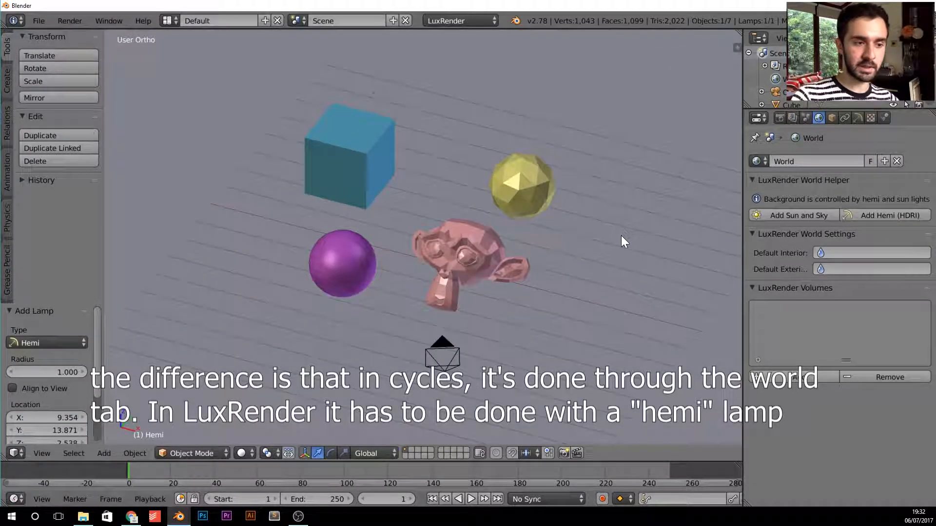
scroll(621, 235, down, 6)
scroll(604, 224, up, 1)
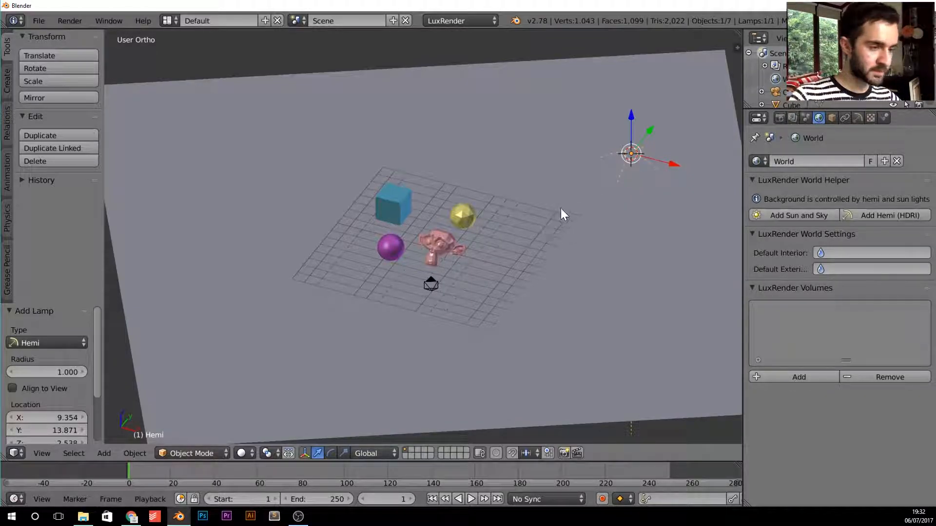
key(ctrl+s)
key(Escape)
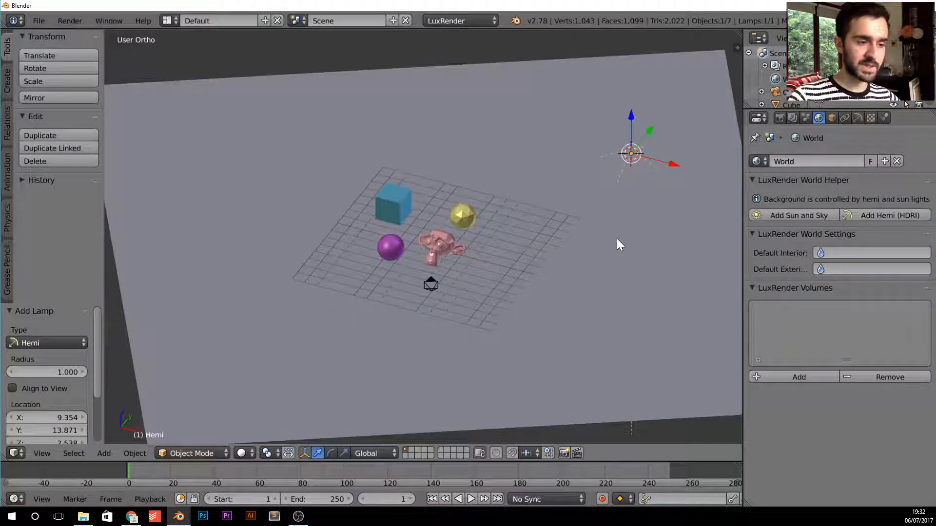
key(shift+s)
click(594, 224)
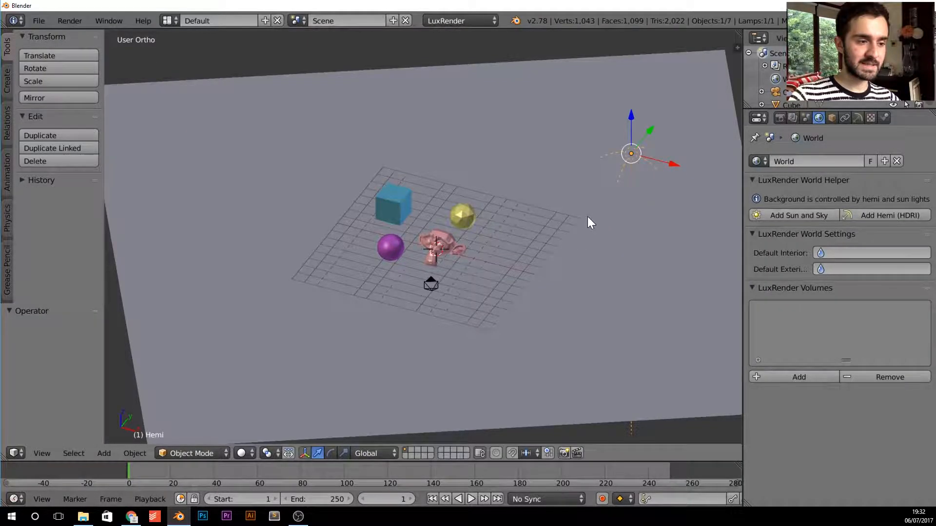
key(shift+s)
click(572, 218)
scroll(465, 290, up, 4)
middle_drag(446, 302, 458, 288)
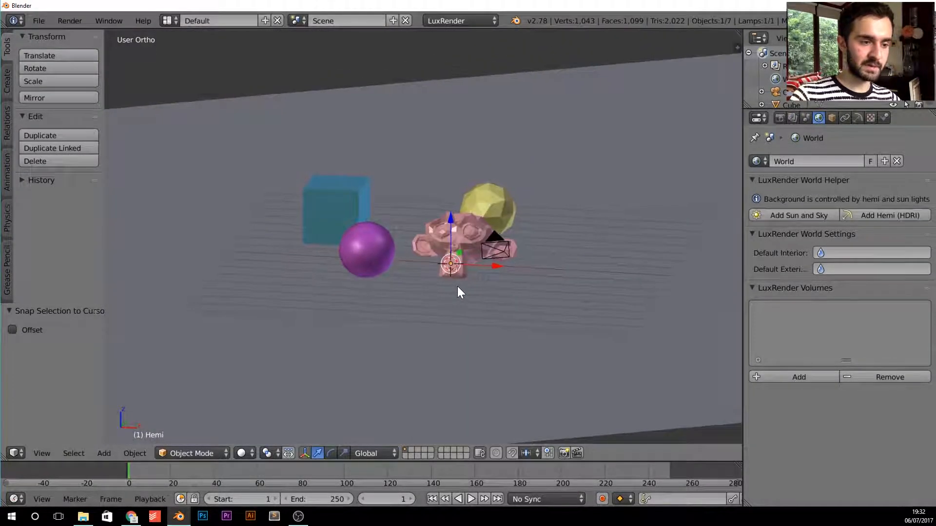
- Load Blinds_4k.hdr from the HDRI_Haven_Teaser_Pack's HDRIs folder as the Hemi lamp's HDRI map
click(858, 118)
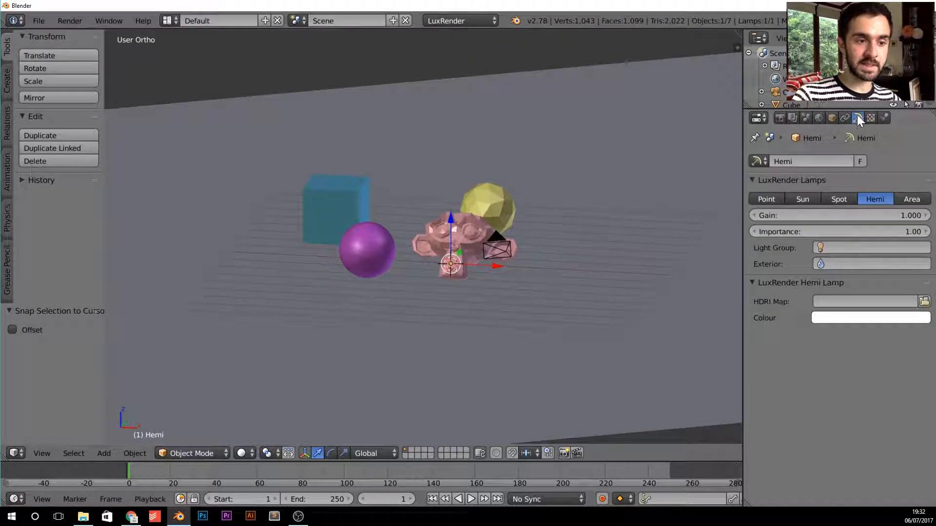
click(924, 302)
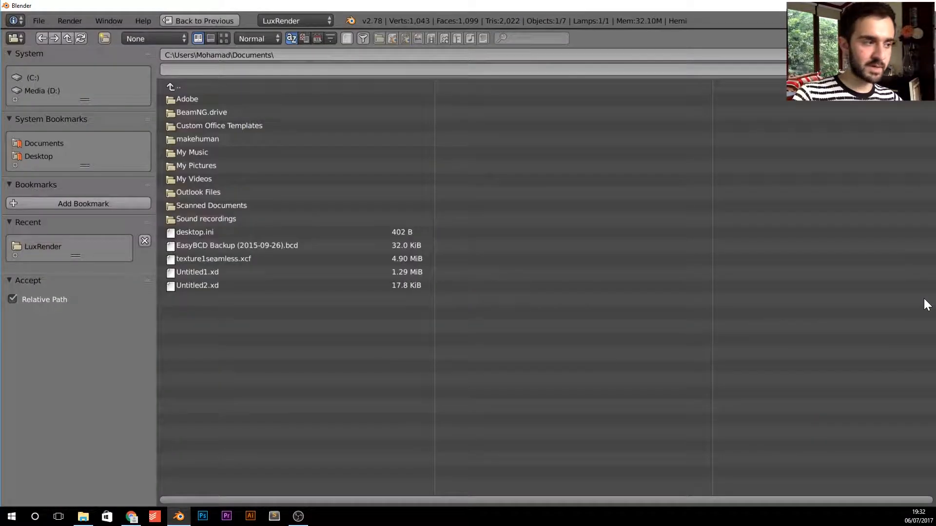
click(235, 84)
drag(75, 256, 73, 314)
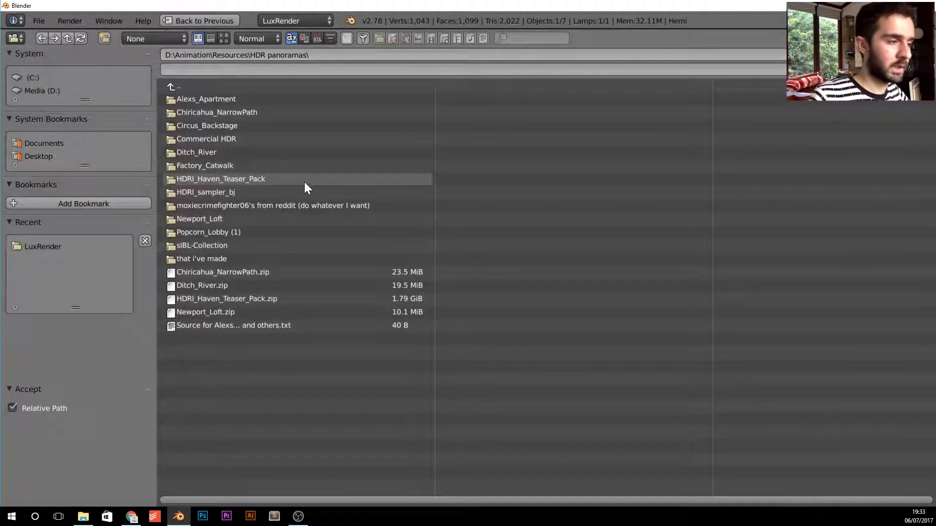
click(305, 180)
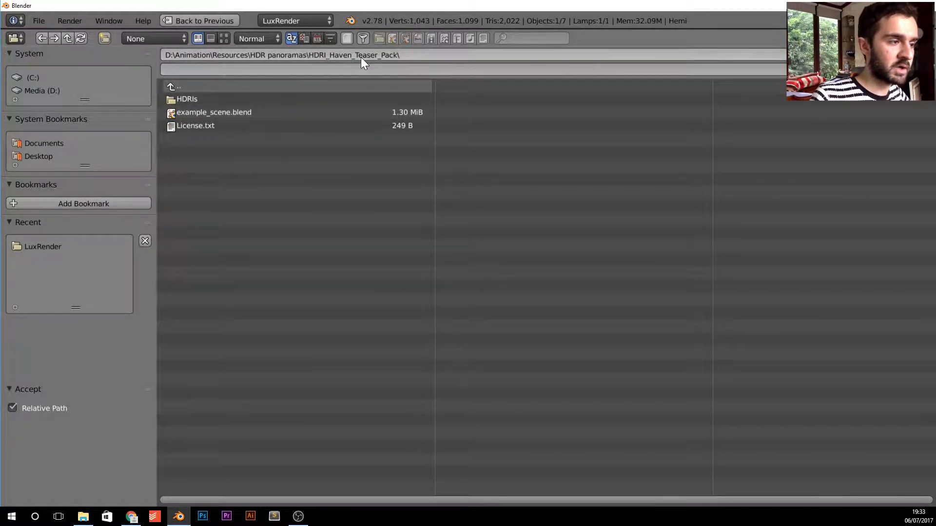
click(244, 99)
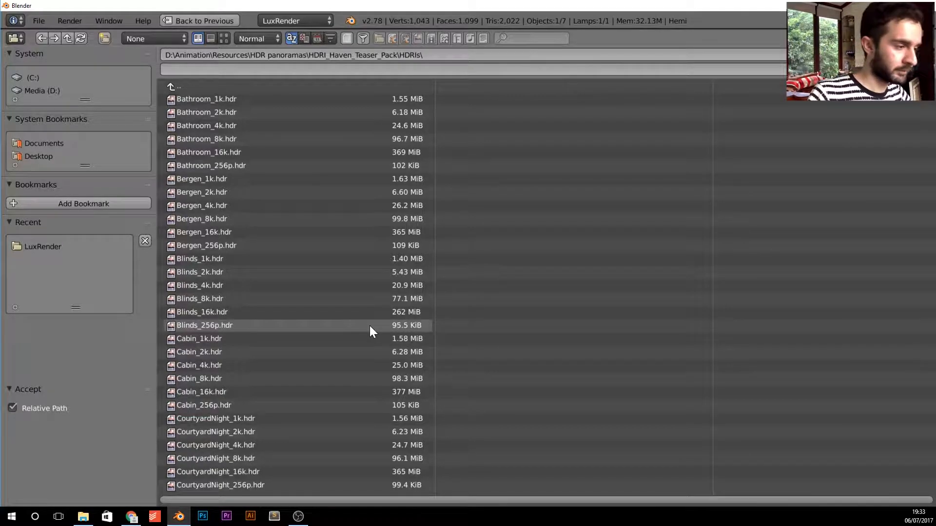
click(323, 287)
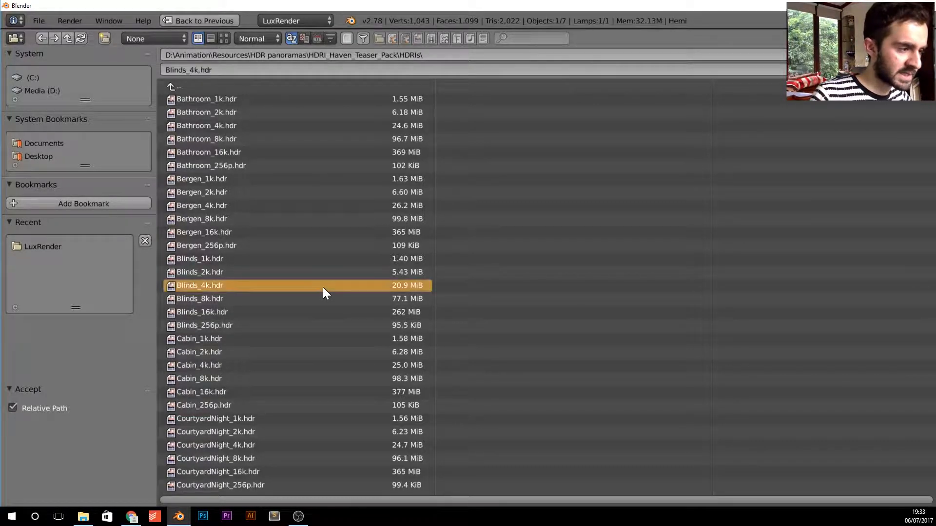
double_click(212, 290)
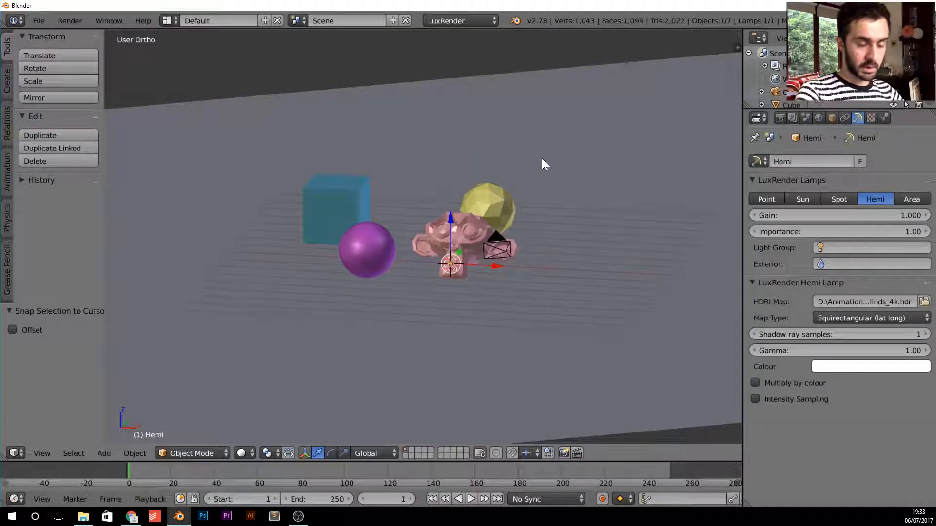
- Render the HDRI-lit scene with a 3-second display interval and examine the sphere, monkey head and floor up close
key(F12)
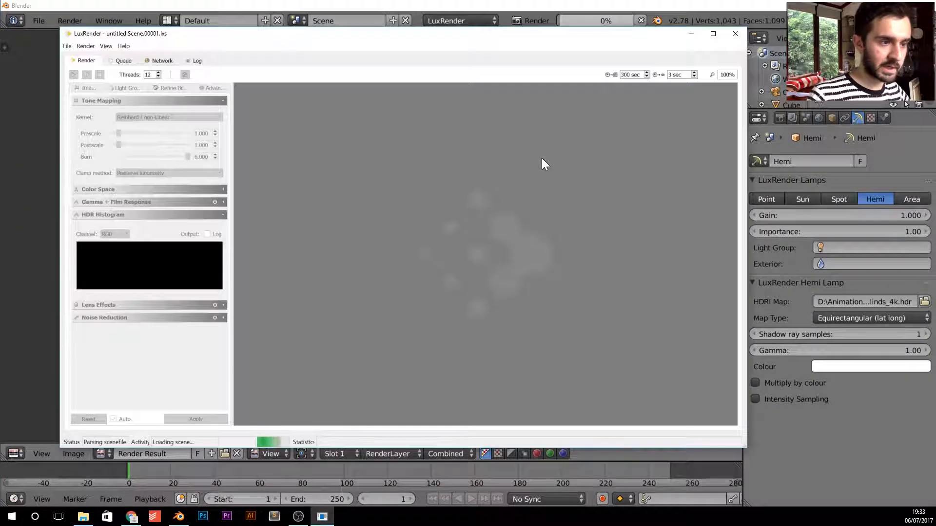
scroll(551, 240, up, 1)
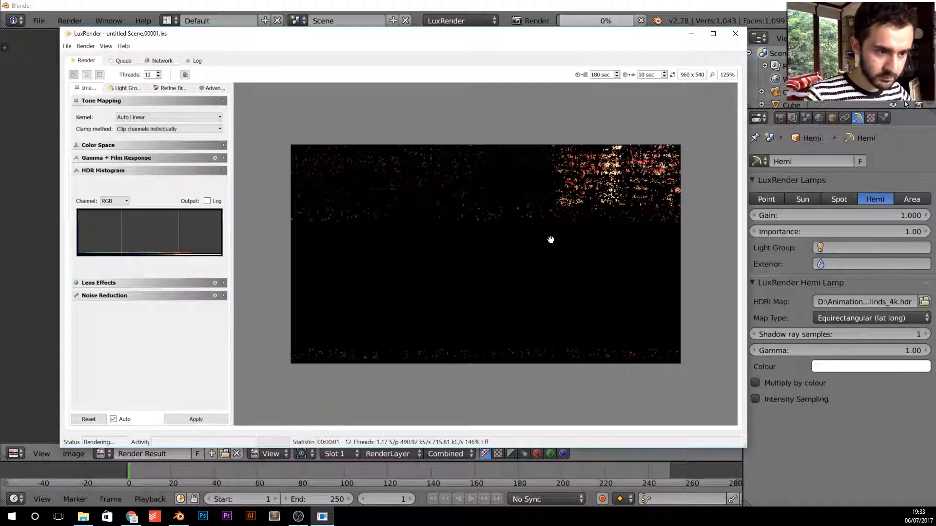
scroll(551, 240, down, 1)
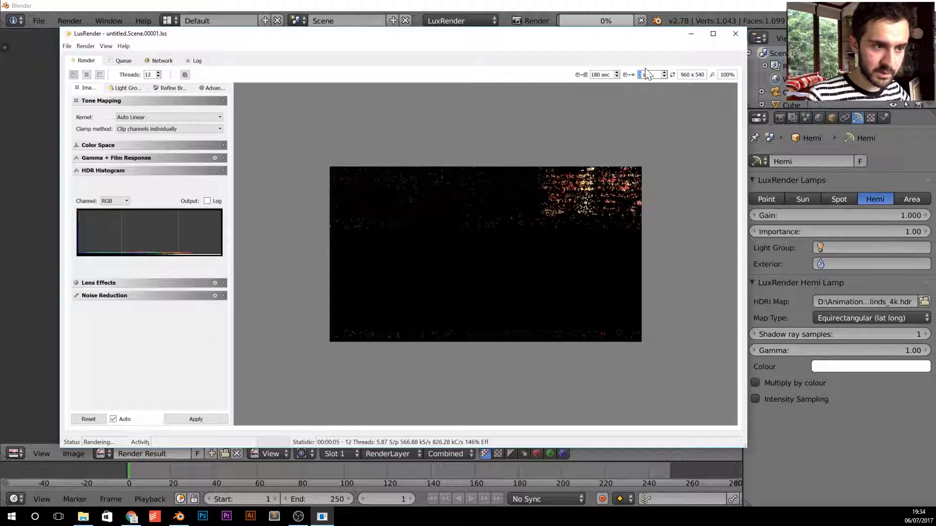
scroll(606, 179, up, 1)
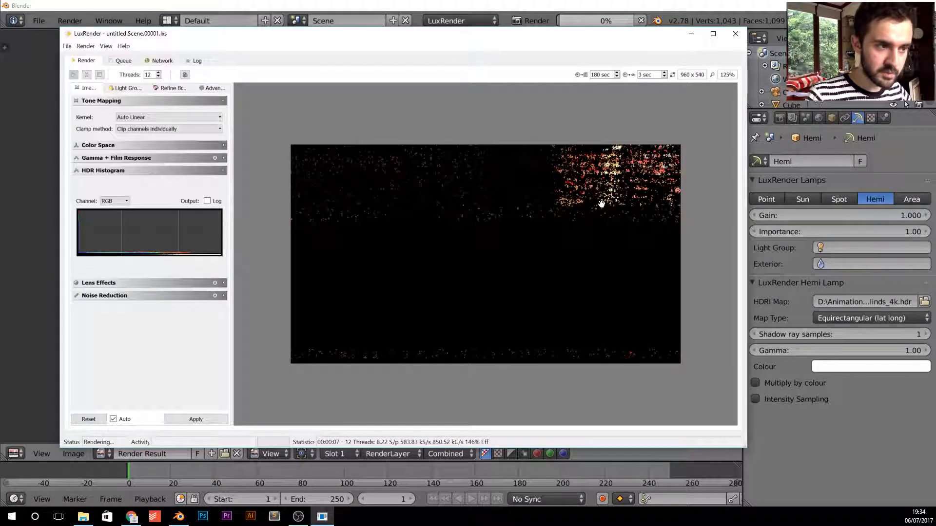
scroll(567, 193, up, 1)
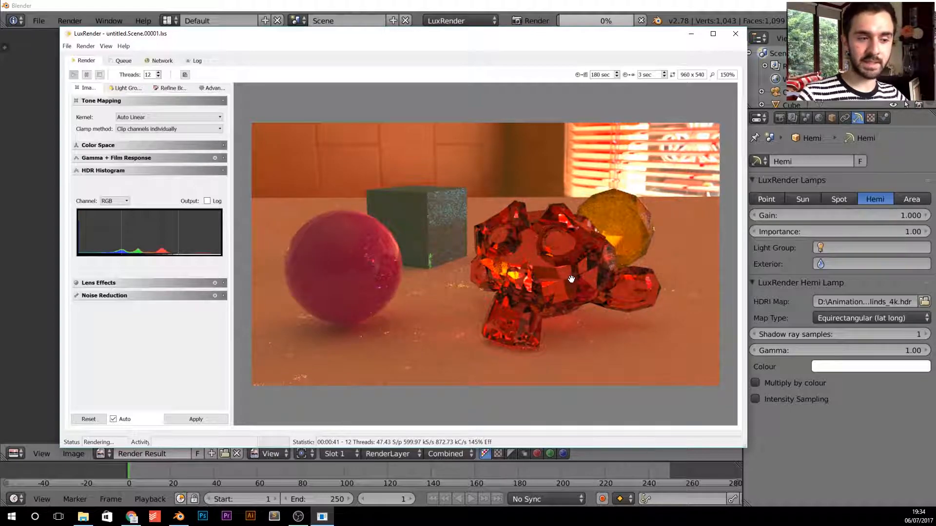
scroll(568, 308, down, 1)
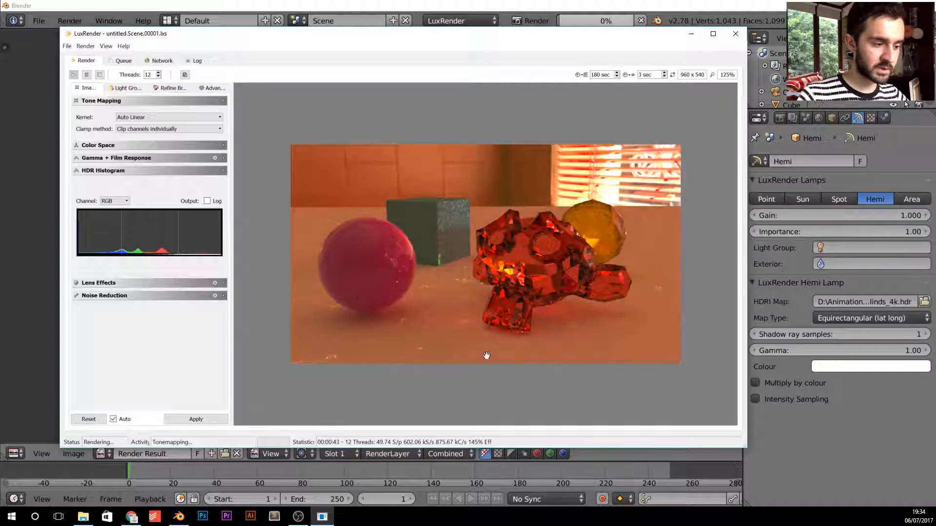
scroll(493, 253, up, 7)
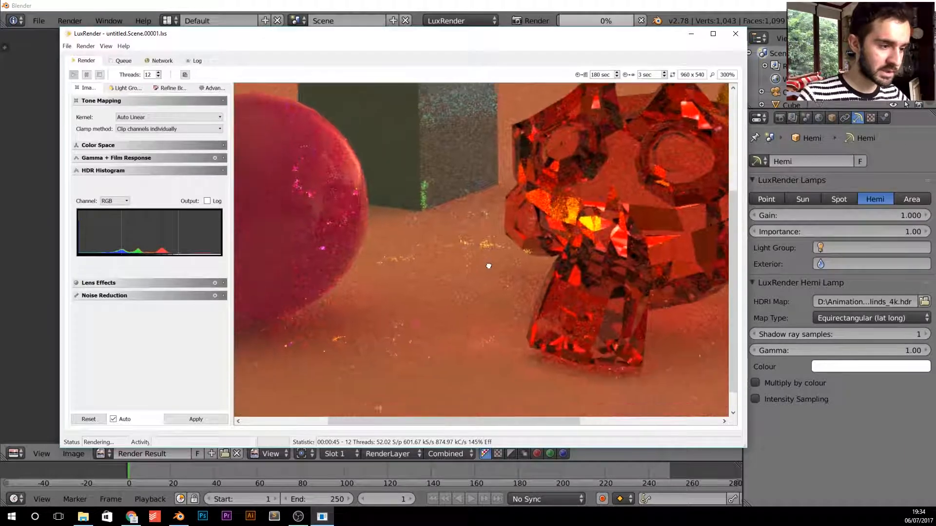
scroll(488, 273, down, 5)
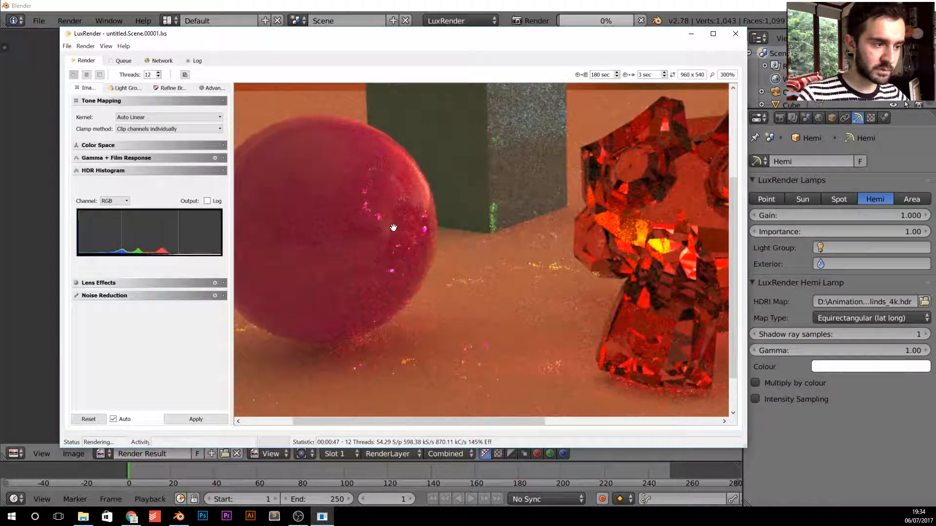
scroll(418, 331, down, 1)
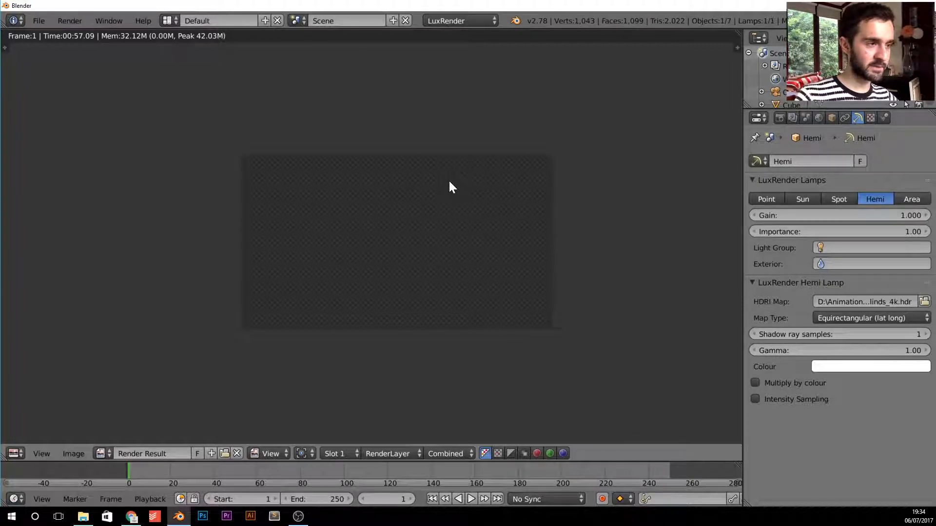
- Save the scene in the LuxRender tutorials folder as Lux Tutorial
key(ctrl+s)
click(214, 70)
text(Lux Tutorial)
key(Return)
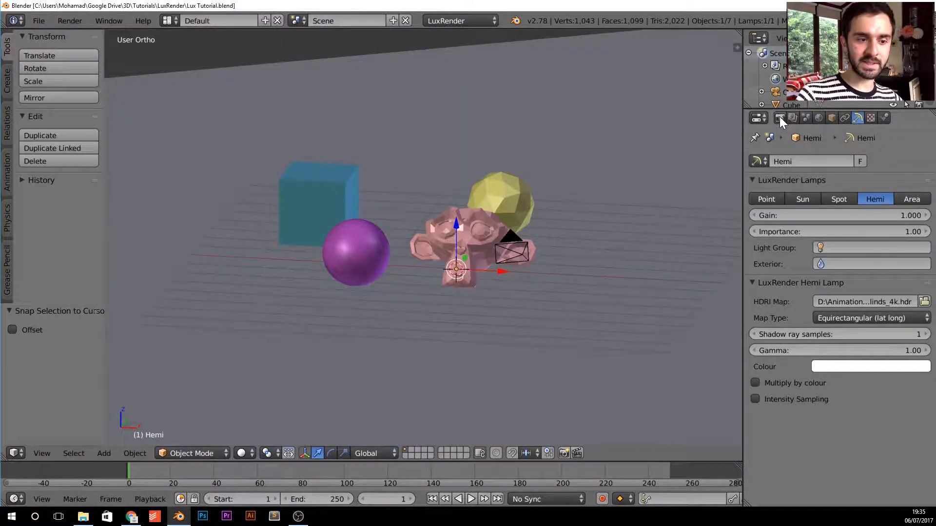
- Change the LuxRender rendering mode to LuxCore Path OpenCL
click(779, 118)
scroll(832, 251, down, 5)
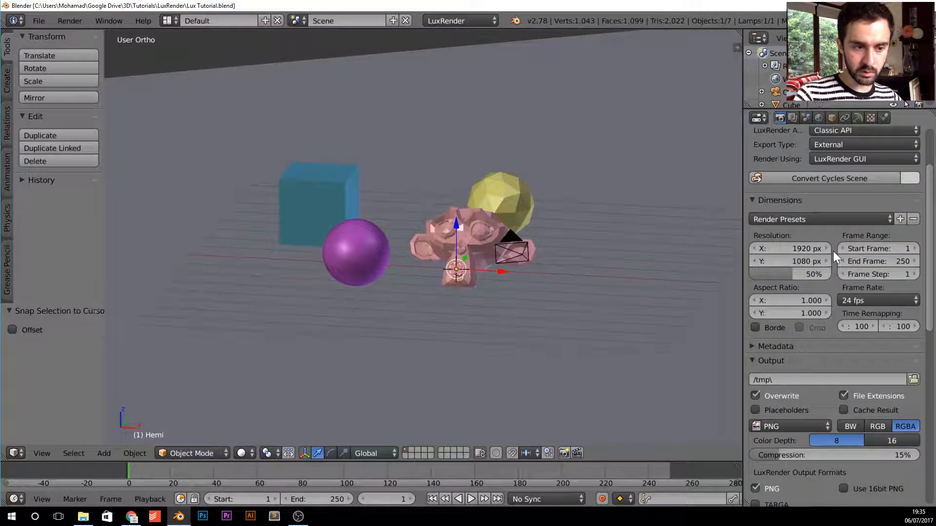
scroll(832, 250, down, 10)
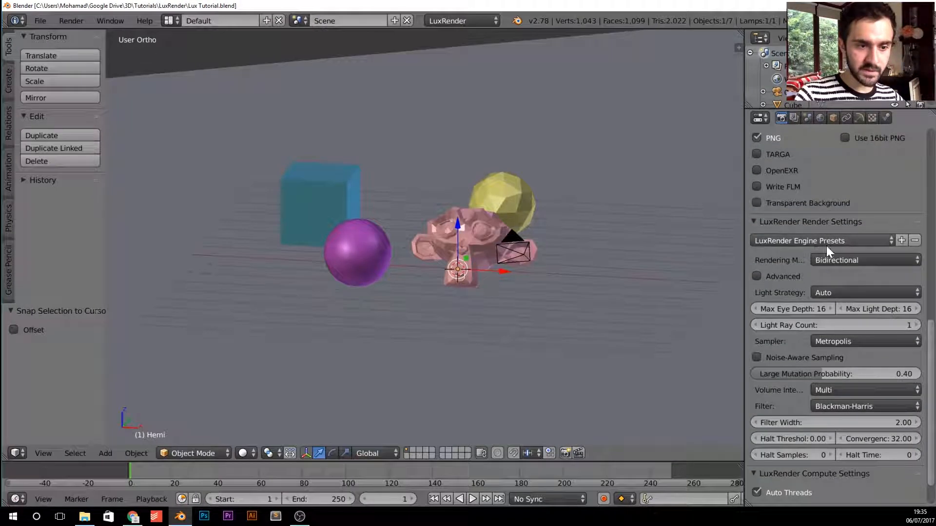
click(848, 260)
click(846, 260)
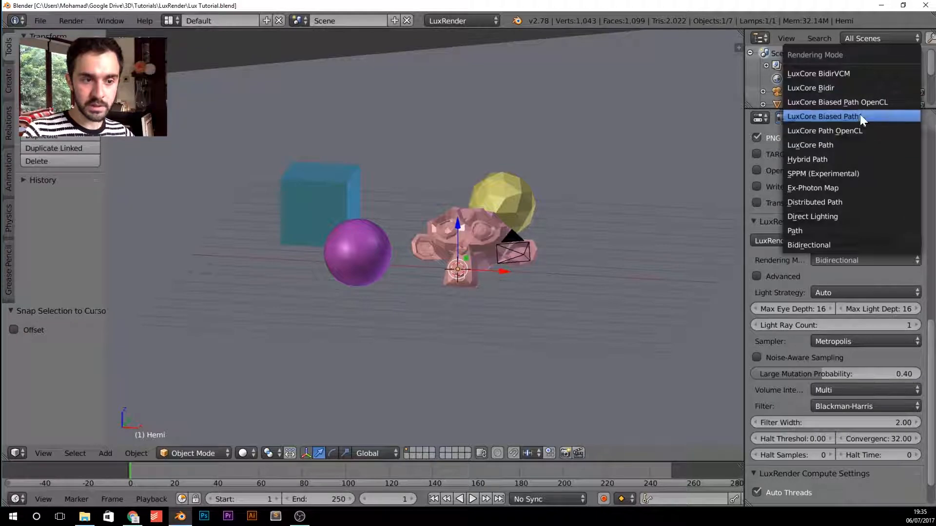
click(845, 133)
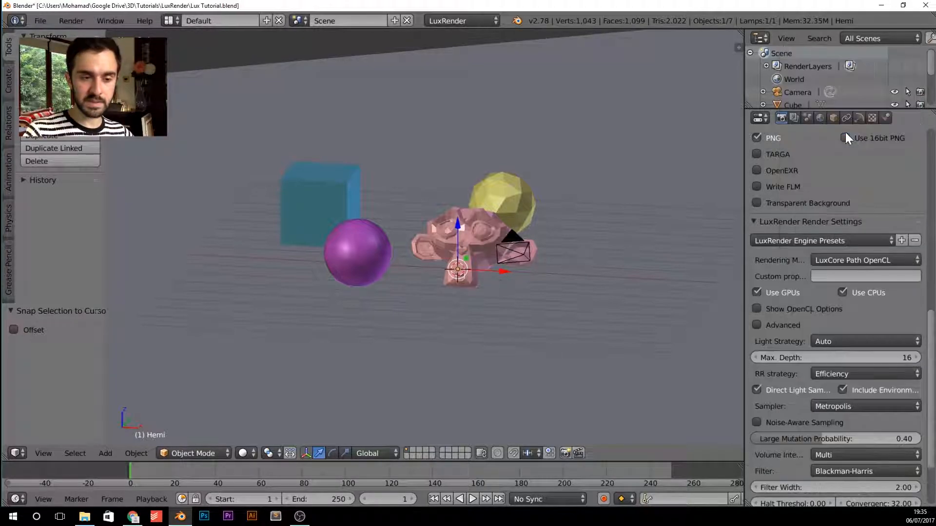
- Render the scene in the LuxCore Path OpenCL mode with a 3-second display interval and inspect it at 150% zoom
key(F12)
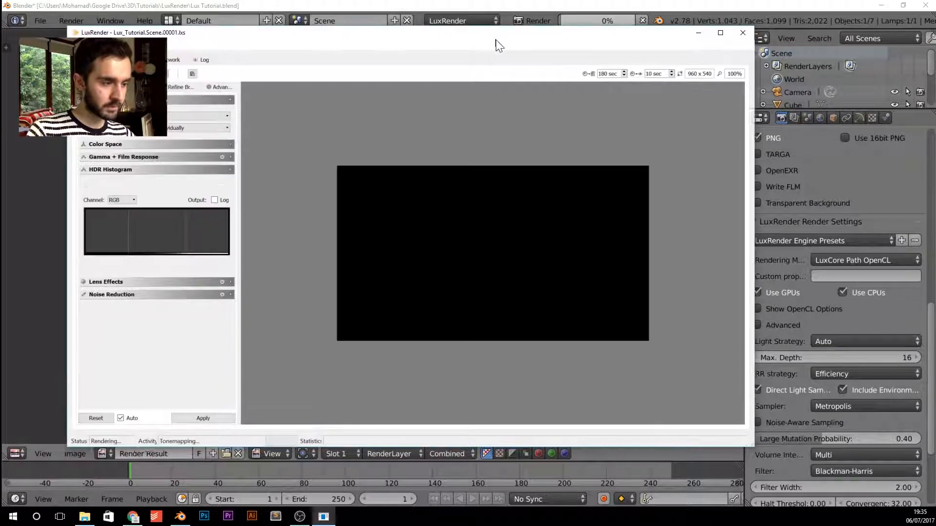
drag(493, 38, 503, 38)
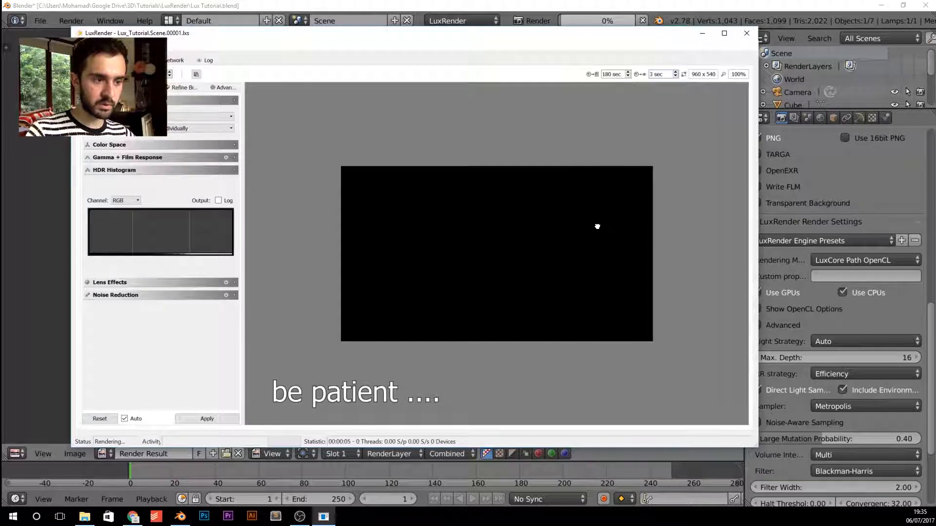
scroll(582, 226, up, 1)
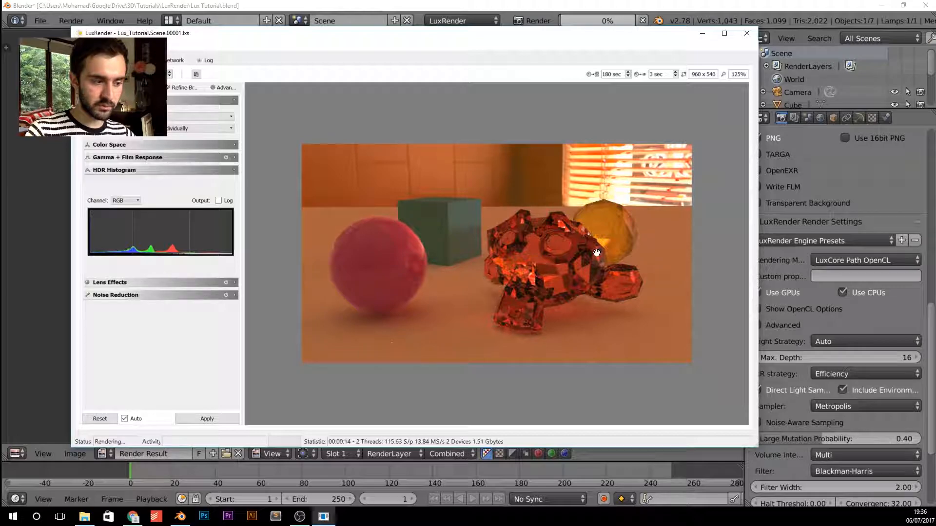
scroll(471, 266, up, 1)
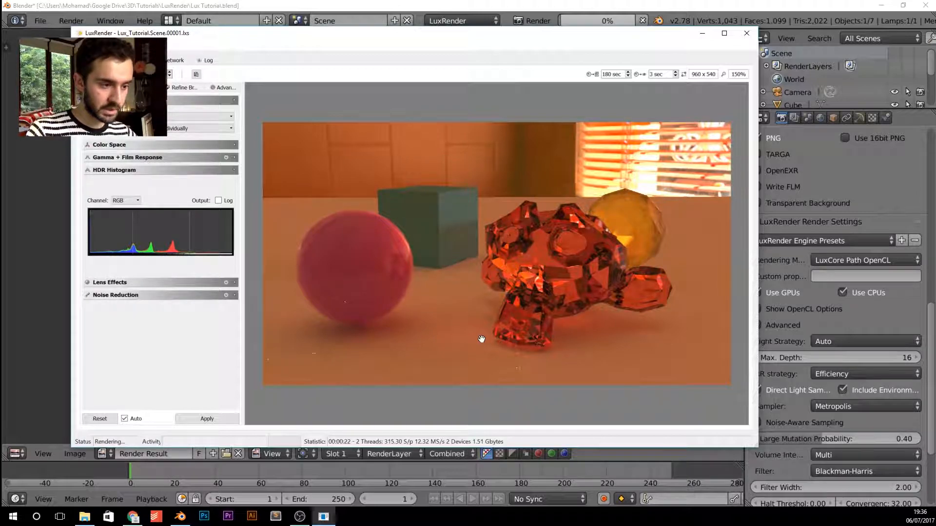
- Inspect the floor between the sphere and the monkey head at 300% zoom, and close the render window
scroll(366, 362, up, 1)
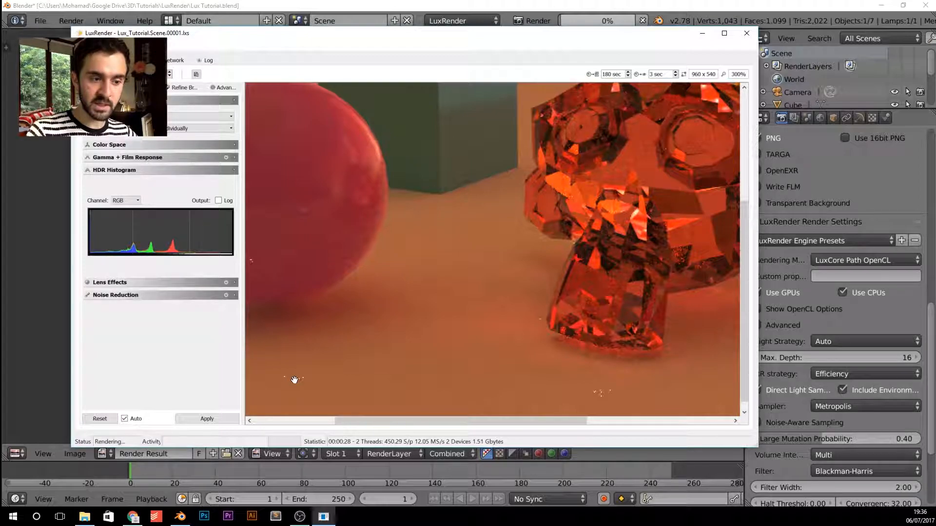
scroll(555, 306, up, 1)
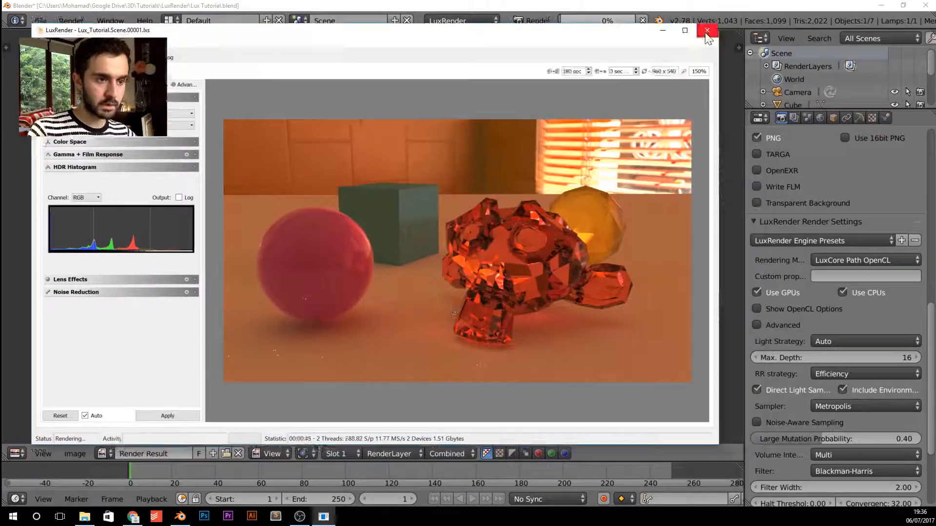
click(704, 31)
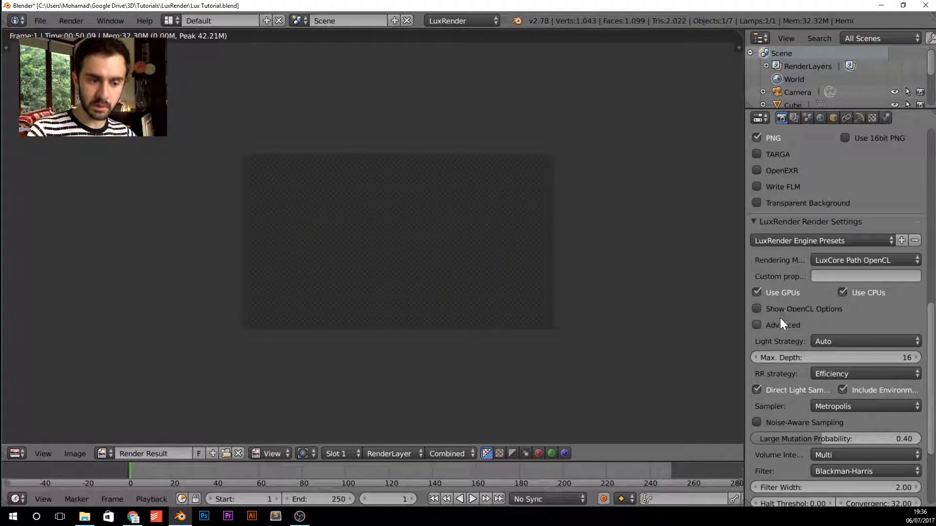
- Update the OpenCL device list in the LuxRender compute settings and leave only Device 0, GeForce GTX 970, enabled
scroll(831, 280, down, 6)
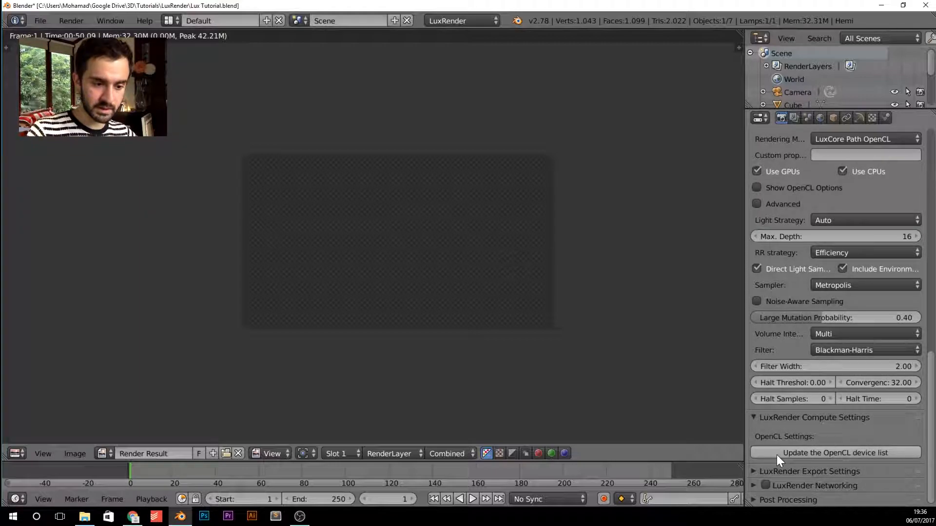
click(806, 453)
scroll(828, 438, down, 2)
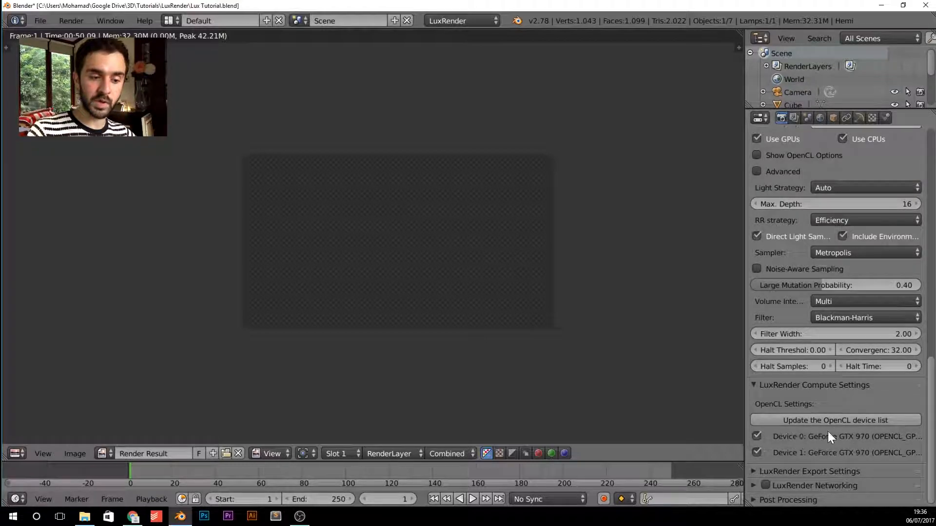
click(757, 437)
click(756, 453)
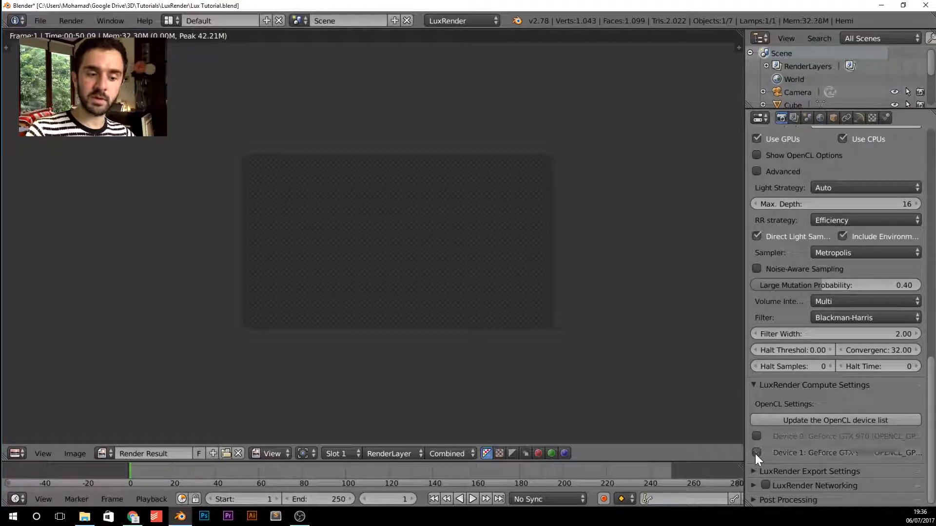
click(756, 436)
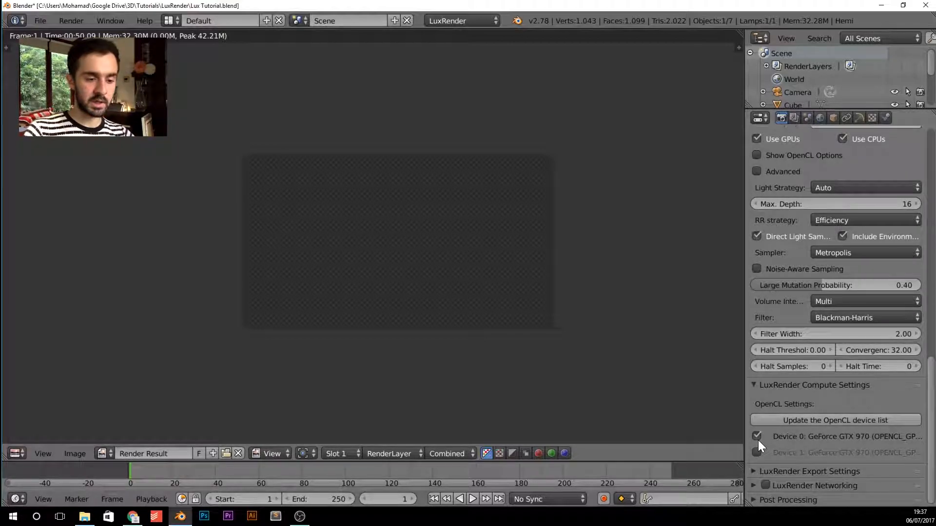
- Render the scene on the single enabled GPU, inspect it at 150% zoom and close the render window
key(F12)
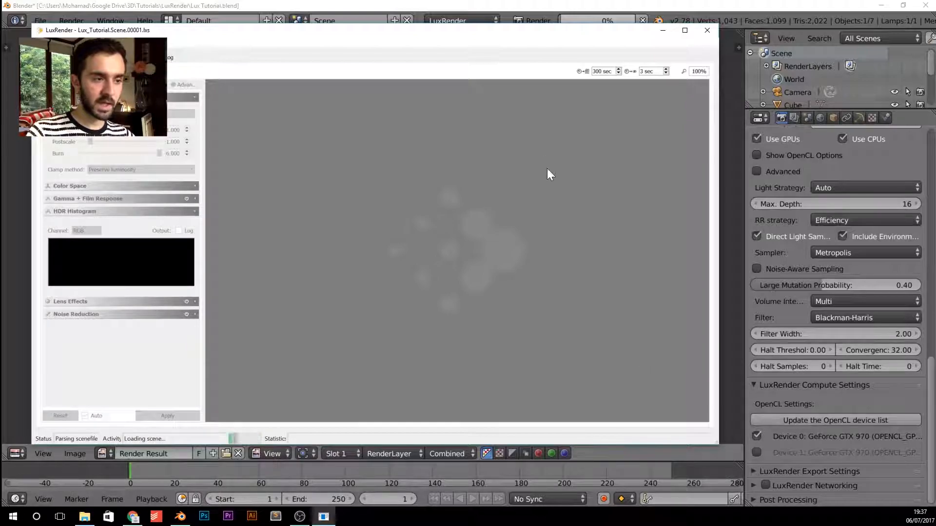
drag(509, 32, 537, 34)
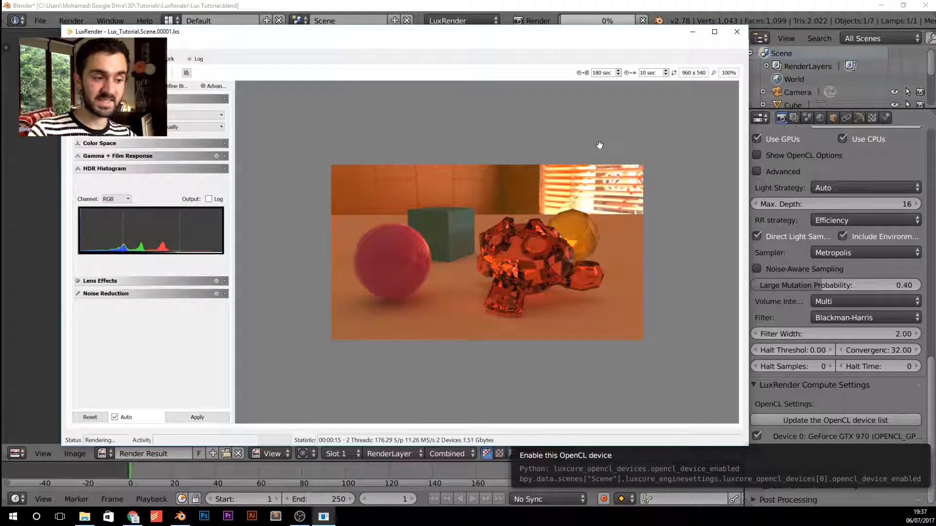
scroll(600, 146, up, 1)
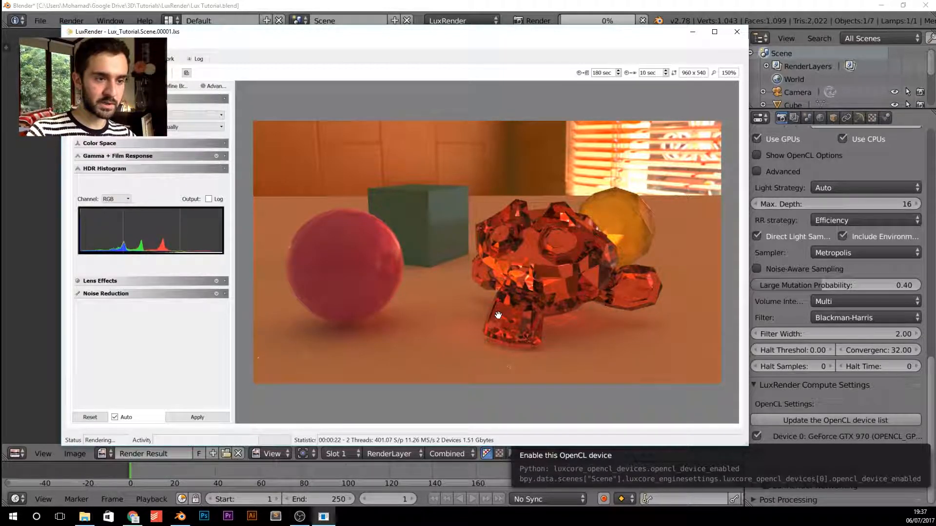
click(738, 33)
- Widen the render properties area and switch the LuxRender API to LuxCore API (Experimental)
scroll(838, 265, up, 3)
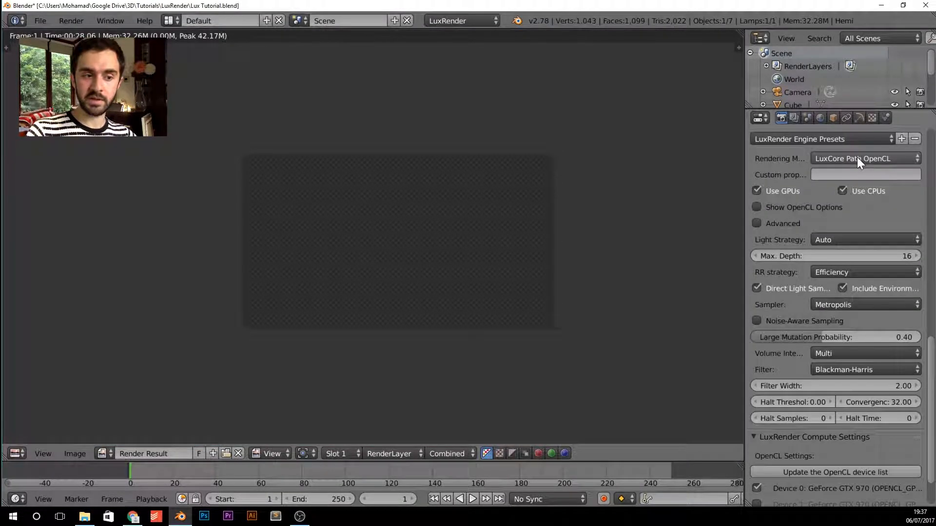
scroll(873, 251, up, 3)
scroll(856, 241, up, 8)
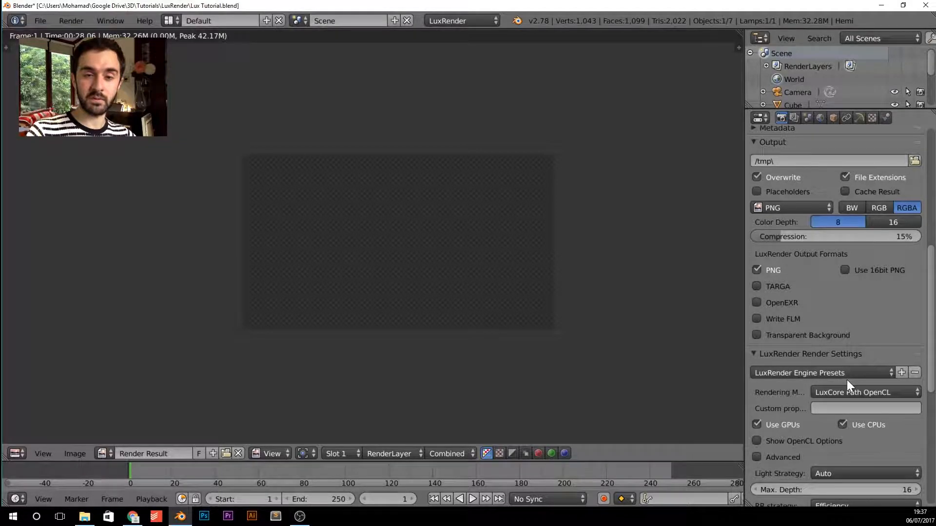
scroll(846, 379, up, 3)
scroll(847, 384, up, 11)
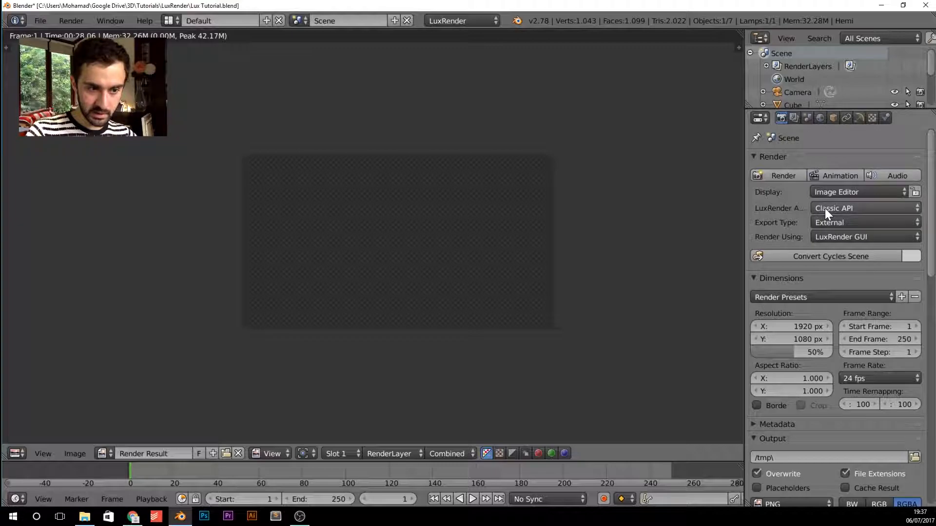
drag(744, 203, 725, 204)
click(805, 209)
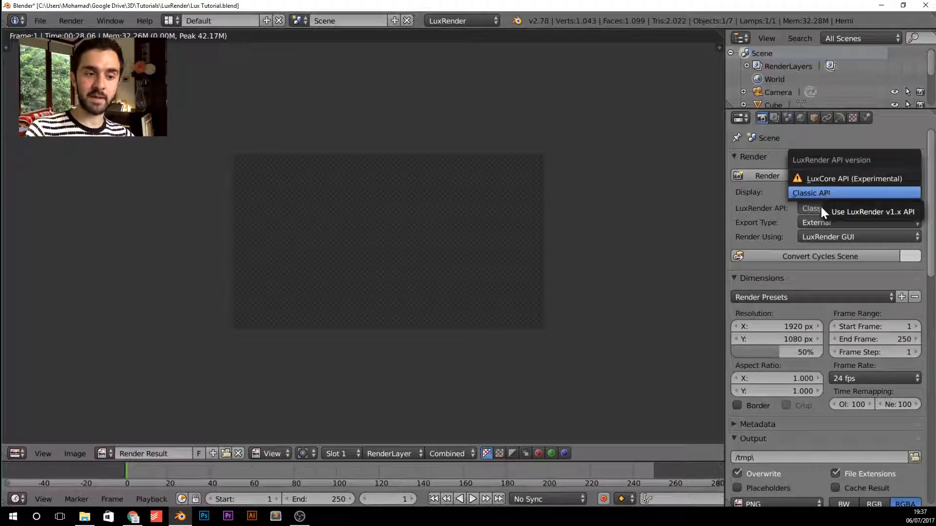
click(818, 178)
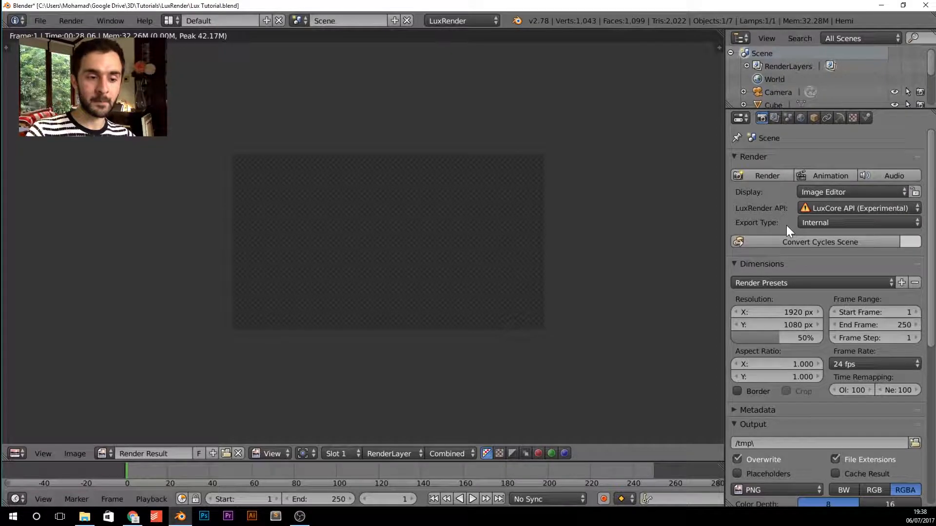
- Return to the 3D view and set the LuxRender engine to Path
scroll(829, 209, down, 1)
scroll(833, 192, down, 3)
scroll(834, 192, up, 3)
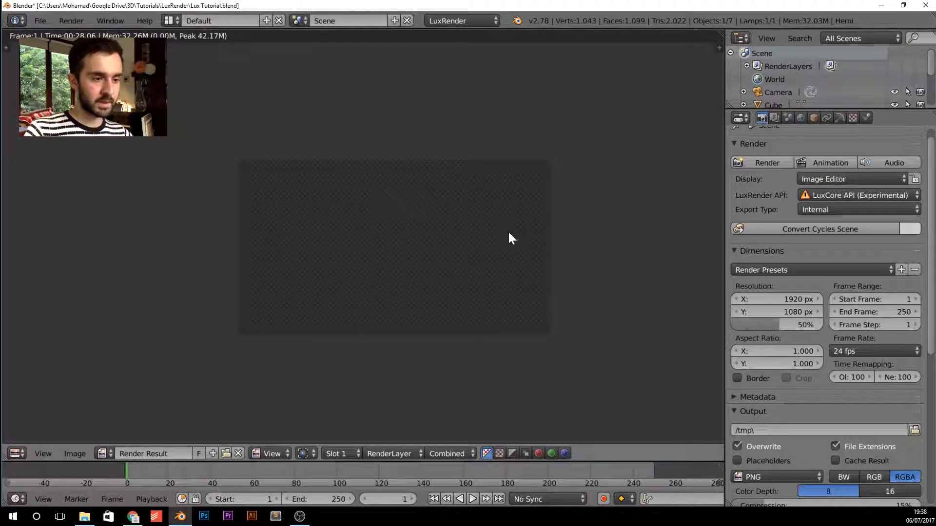
key(Escape)
scroll(839, 236, down, 3)
scroll(839, 239, down, 10)
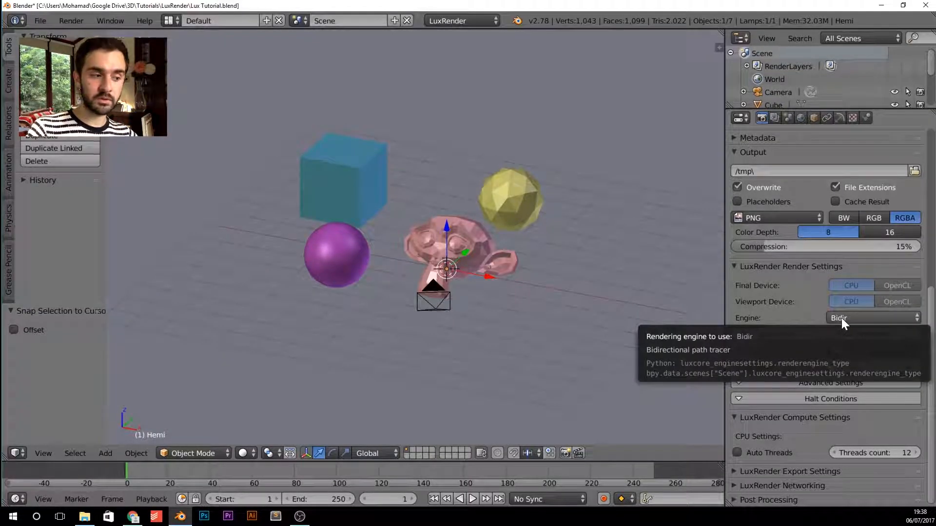
click(841, 318)
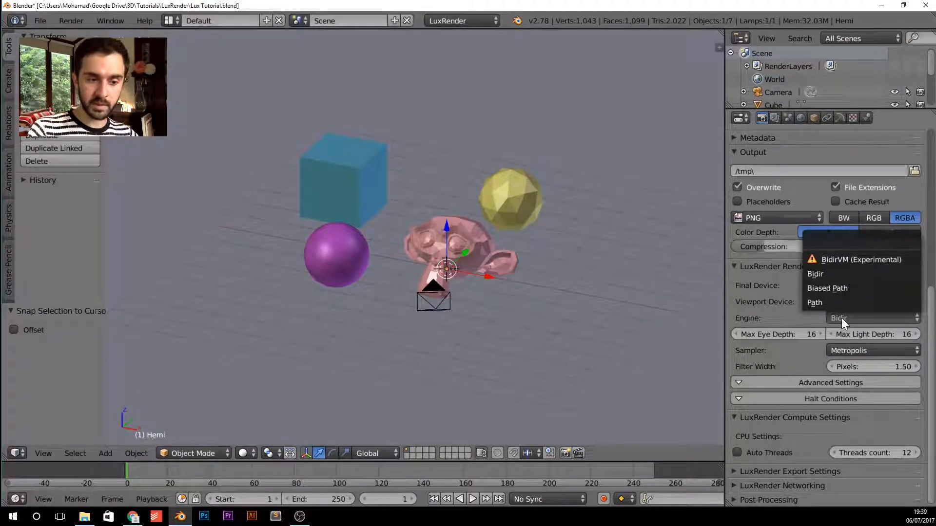
click(842, 320)
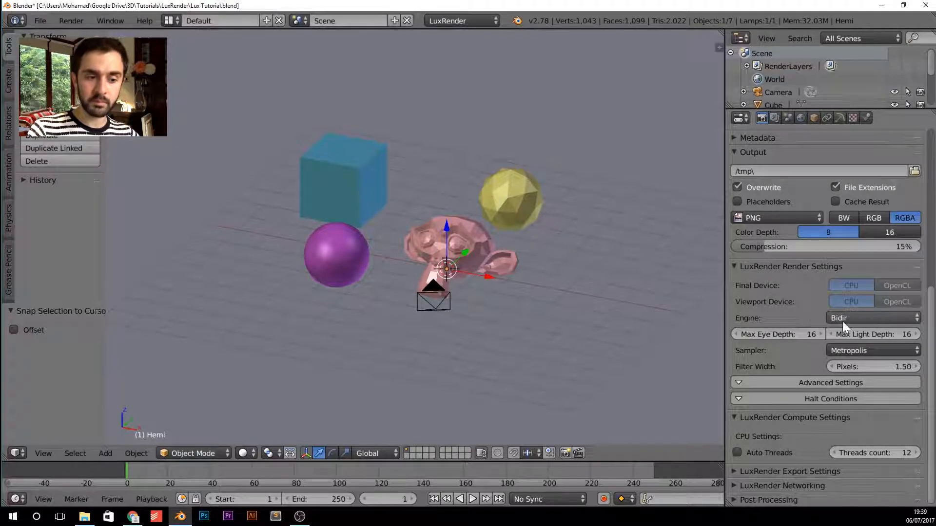
click(845, 318)
click(827, 303)
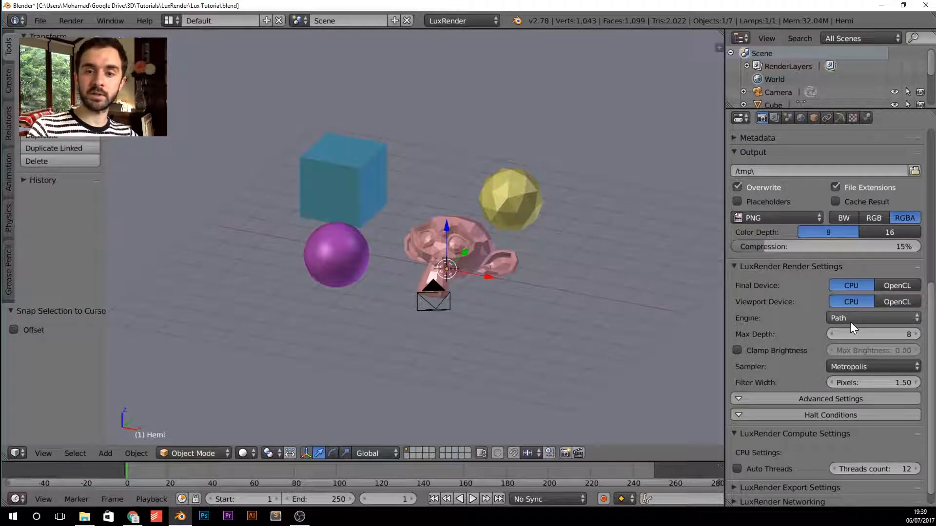
- Set both the final device and the viewport device to OpenCL
click(897, 285)
click(899, 300)
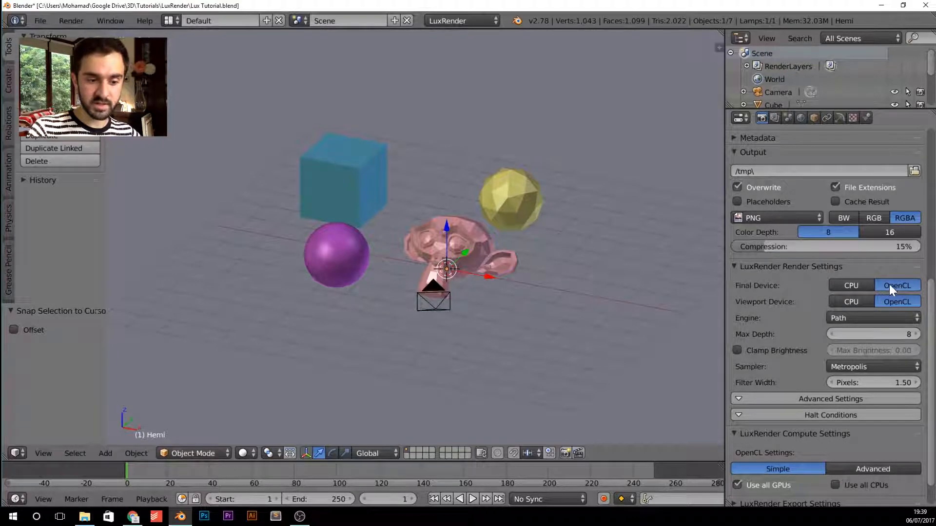
scroll(890, 283, down, 2)
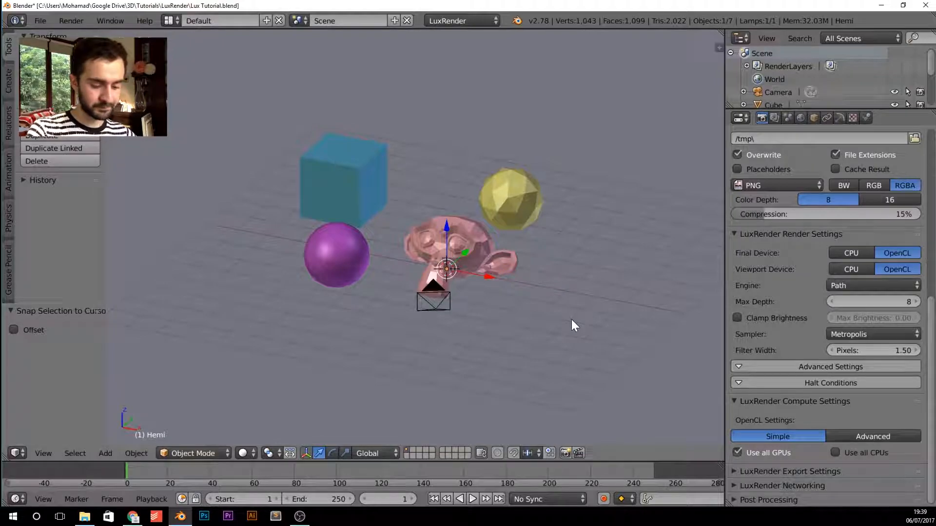
- Preview the scene through the camera with rendered viewport shading, and return the viewport to wireframe
key(KP_0)
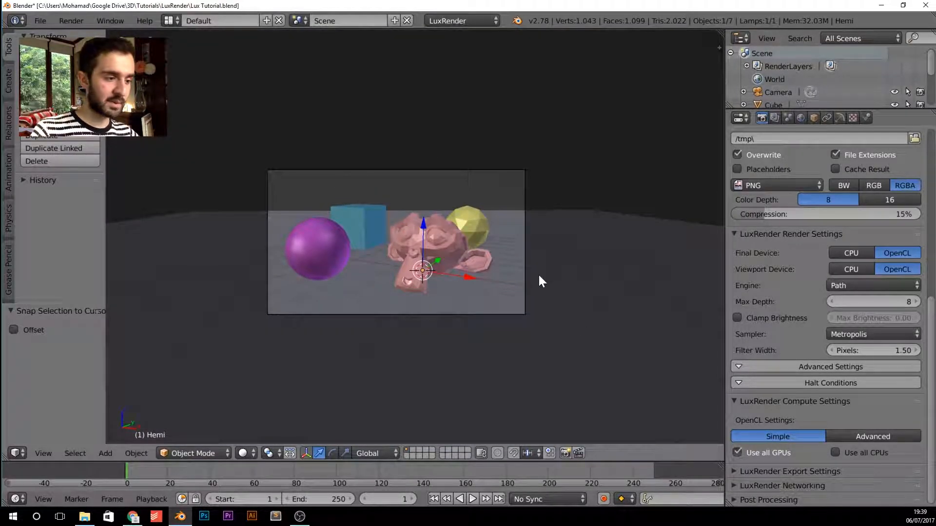
scroll(549, 282, up, 2)
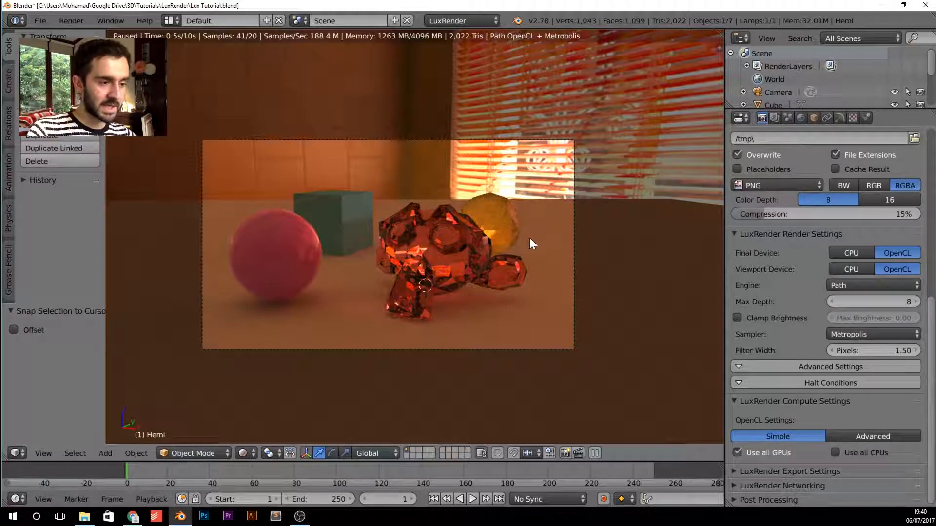
key(z)
shift+middle_drag(461, 262, 507, 258)
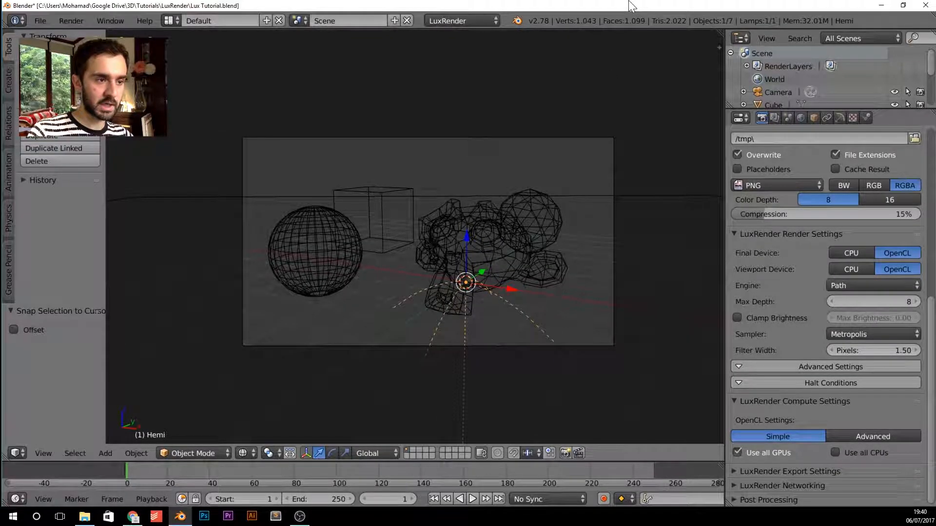
key(shift+z)
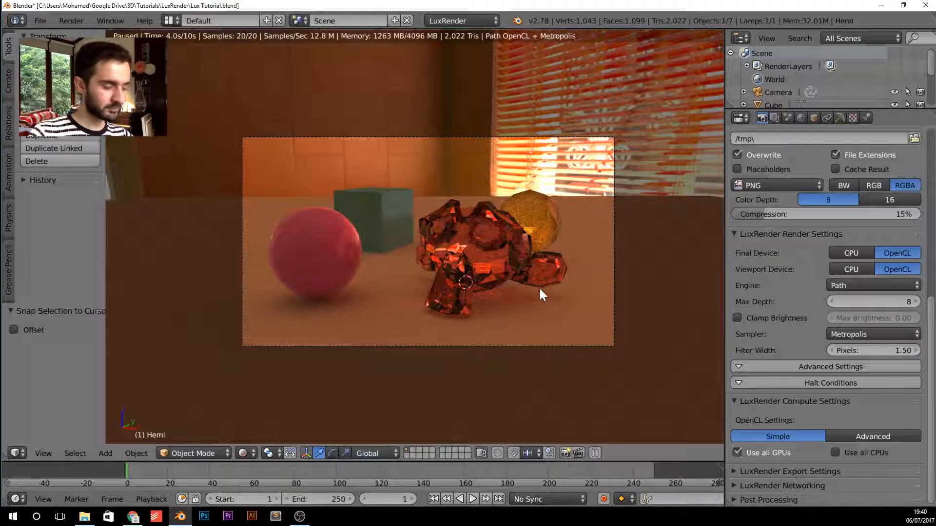
key(z)
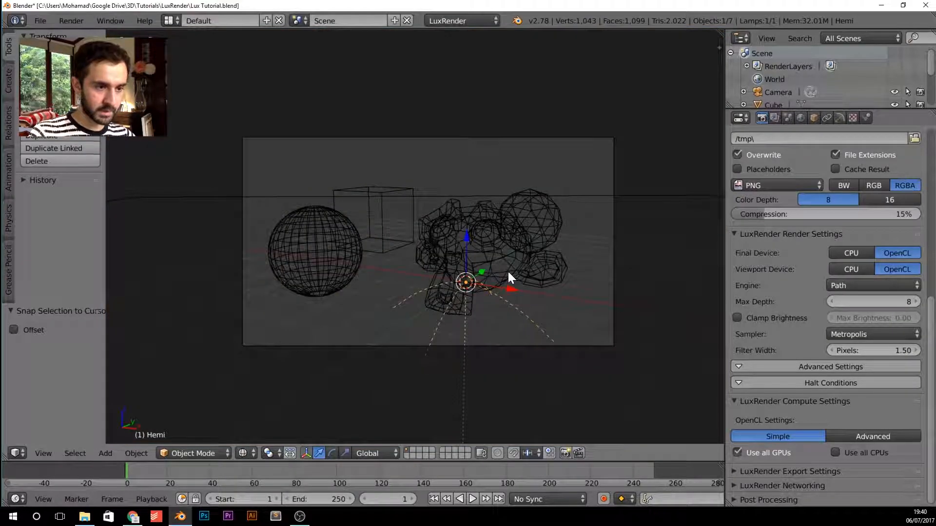
- Render the final image internally with the LuxCore Path engine on OpenCL
scroll(790, 310, up, 4)
scroll(796, 317, up, 2)
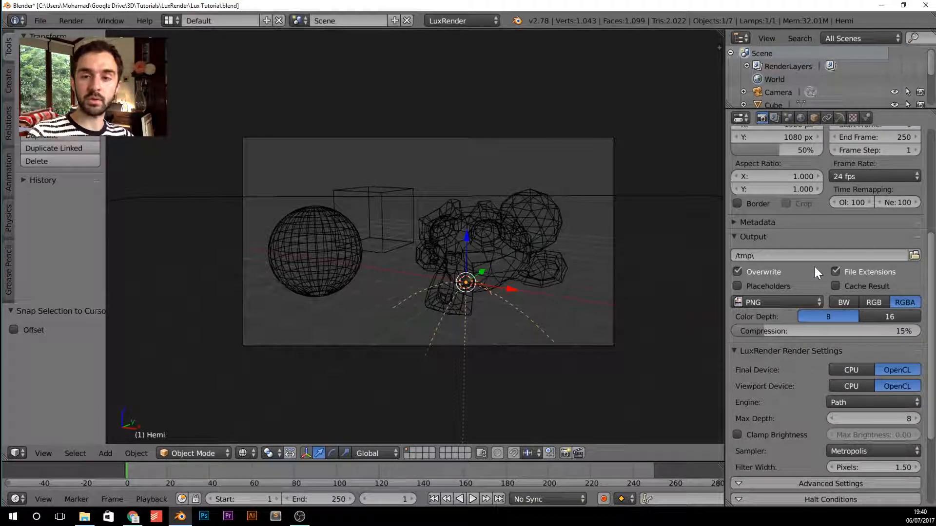
scroll(597, 271, down, 1)
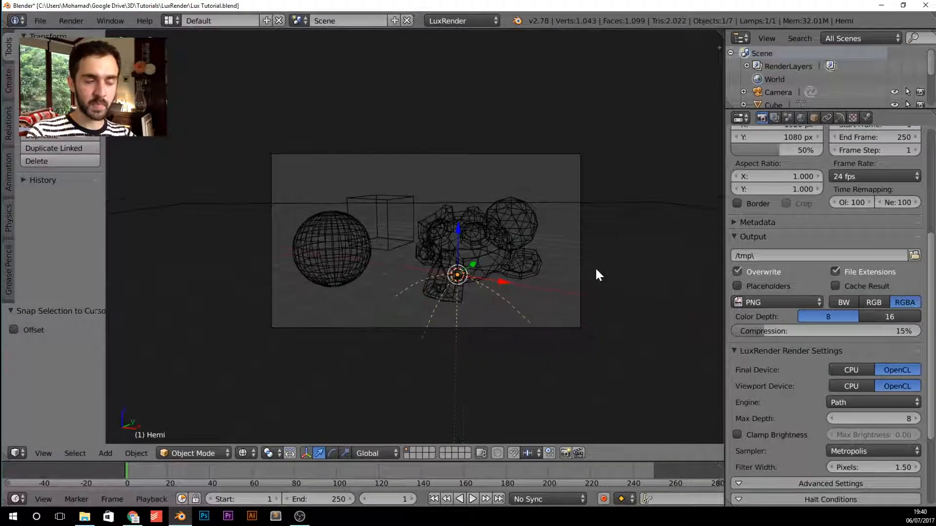
scroll(596, 269, up, 3)
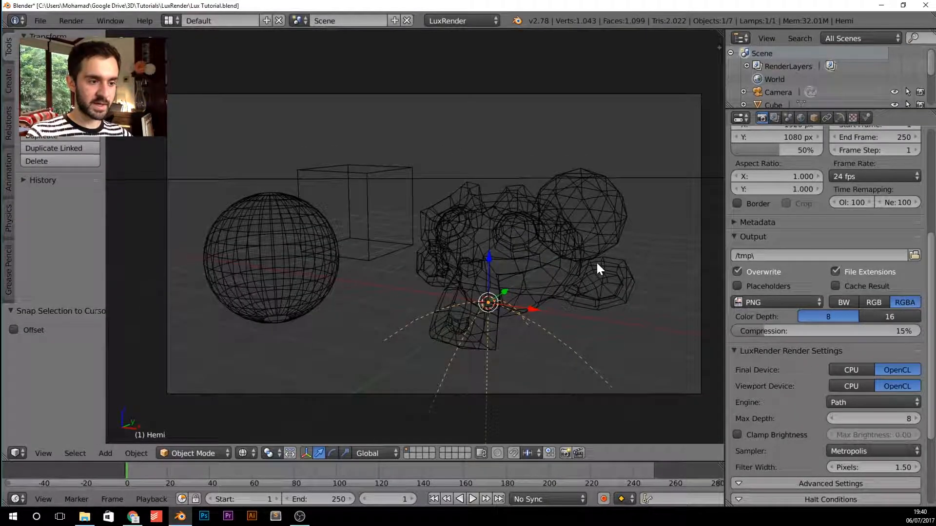
key(F12)
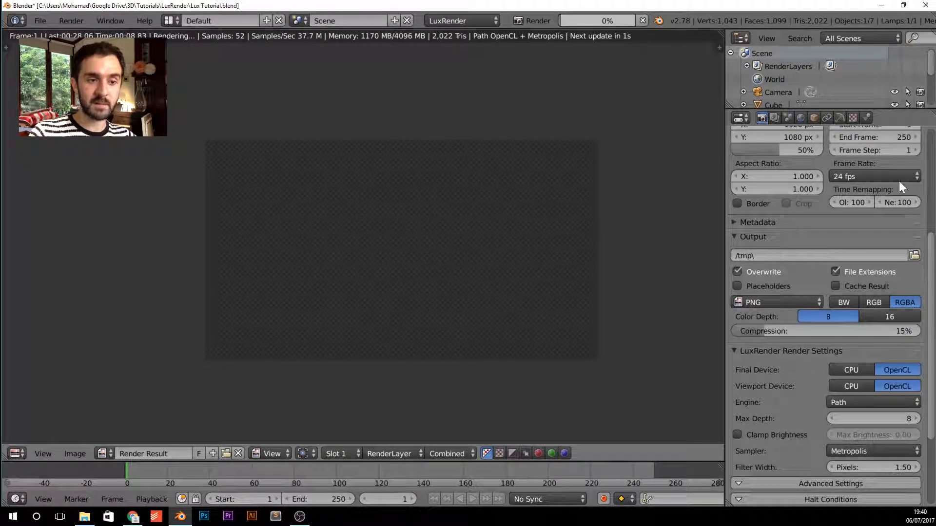
- Review the available LuxRender API versions and the LuxCore render settings
scroll(899, 181, up, 1)
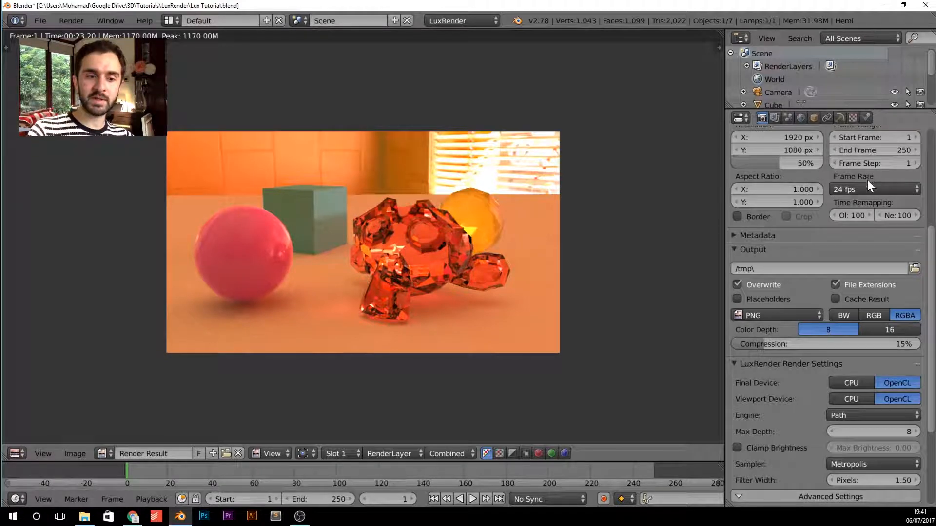
scroll(902, 226, up, 6)
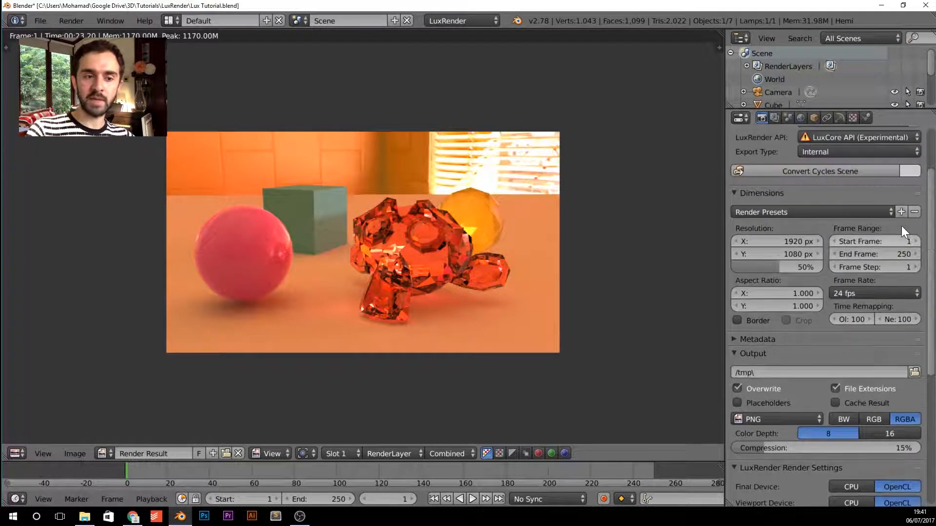
click(859, 176)
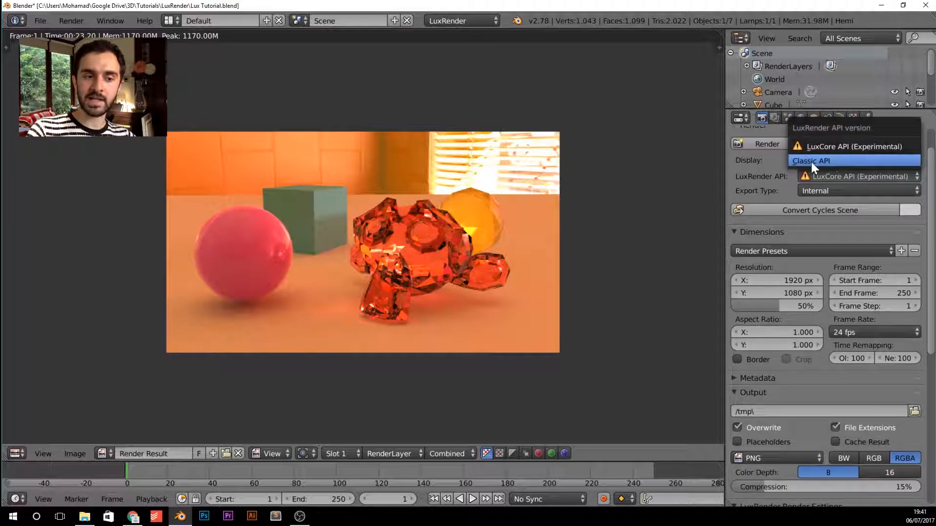
scroll(855, 251, down, 6)
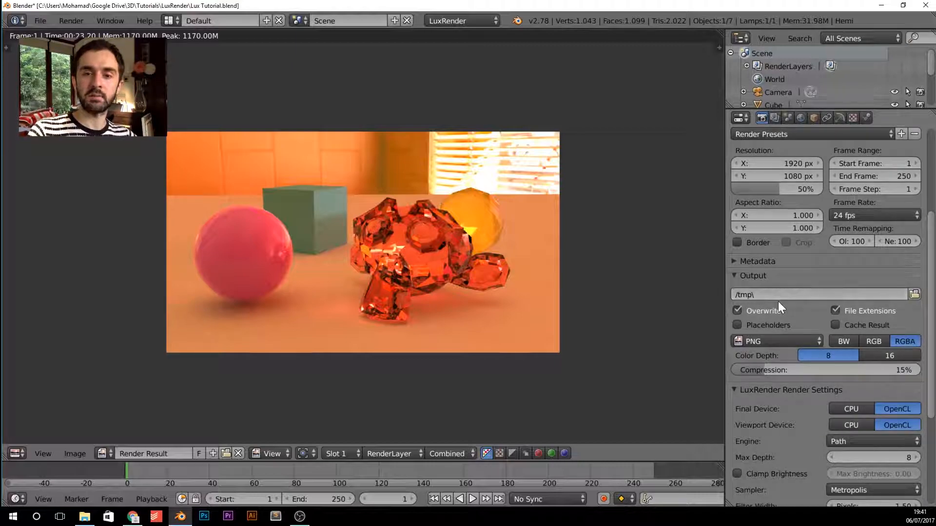
- Set the render output path to /tmp\new folder\
scroll(812, 283, up, 3)
scroll(811, 284, up, 4)
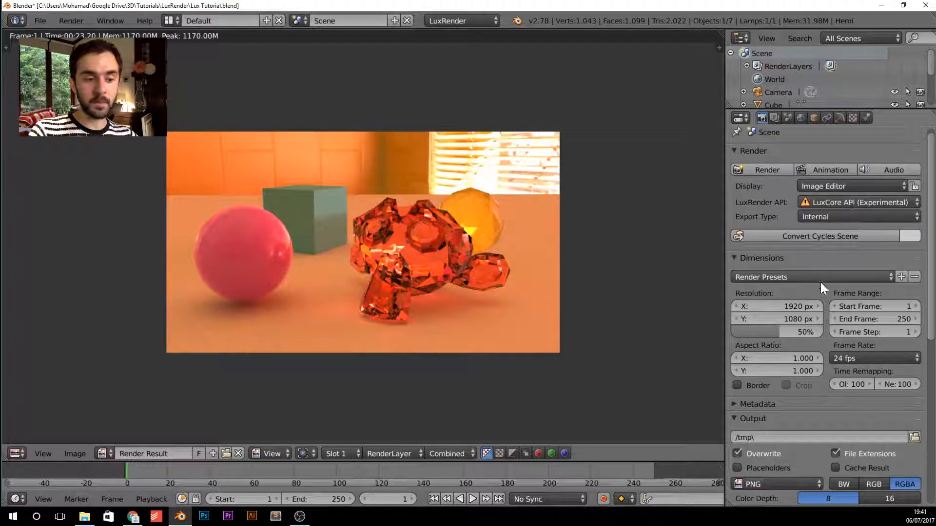
scroll(823, 286, down, 5)
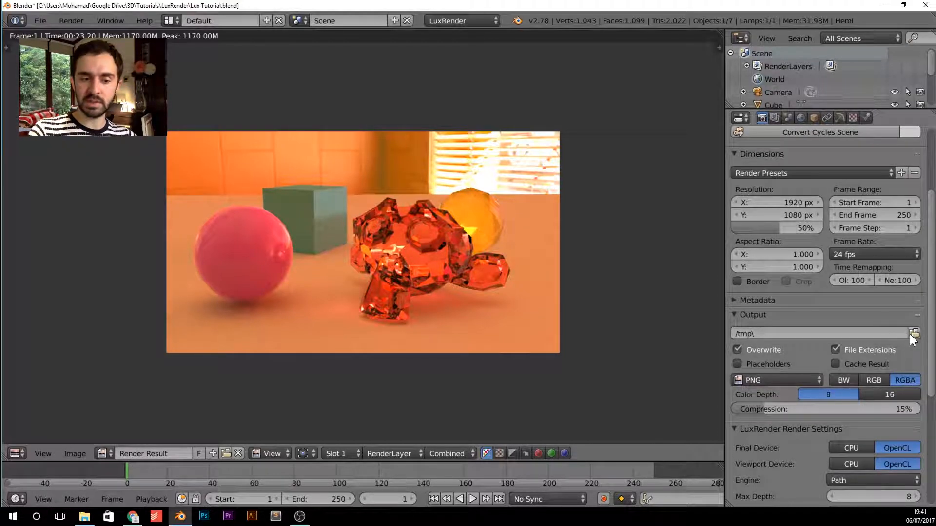
click(835, 334)
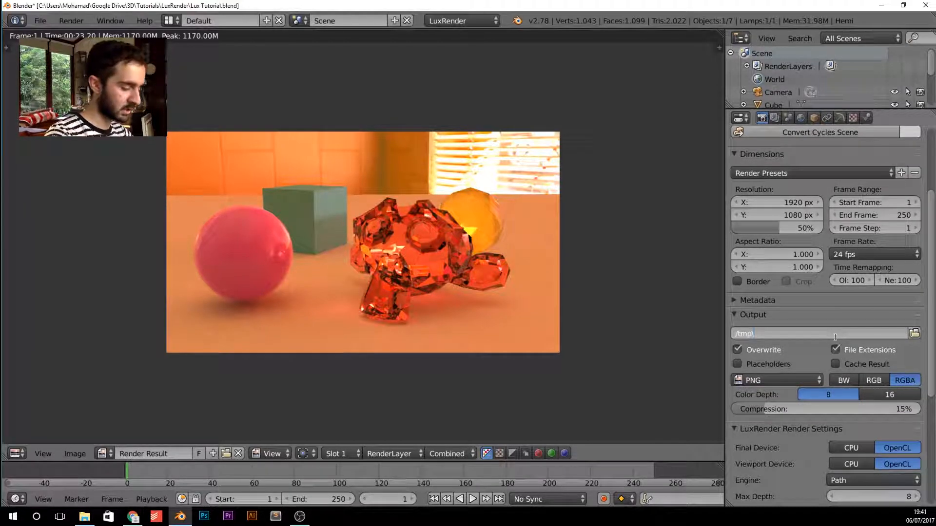
text(new folder\)
key(Return)
- Render the image again for about a minute, stop the render and return to the 3D view
key(Escape)
key(F12)
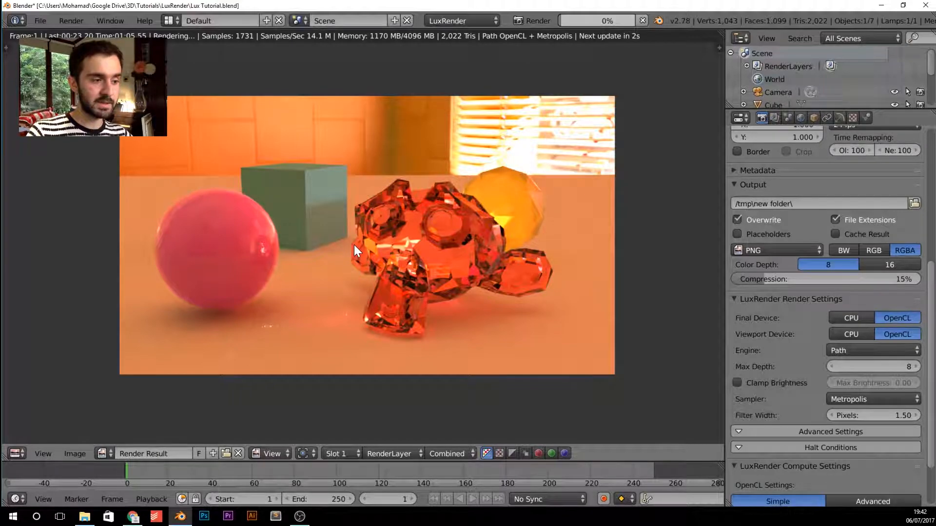
key(Escape)
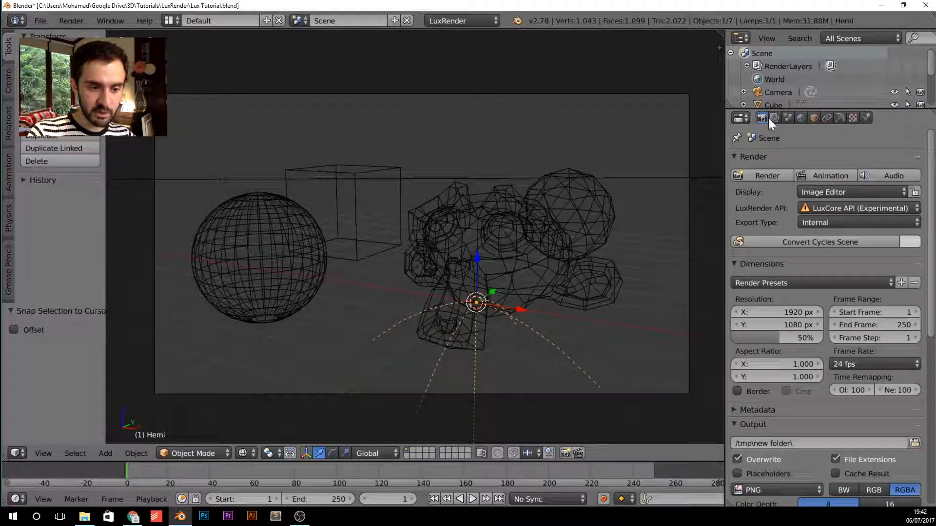
- Set the scene's color management exposure to -1 and render the image again
click(769, 118)
click(788, 118)
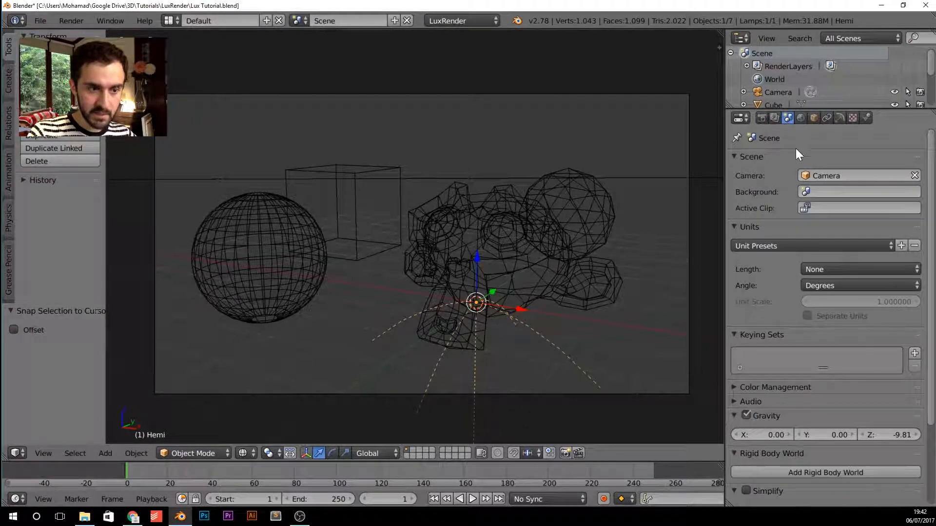
click(786, 387)
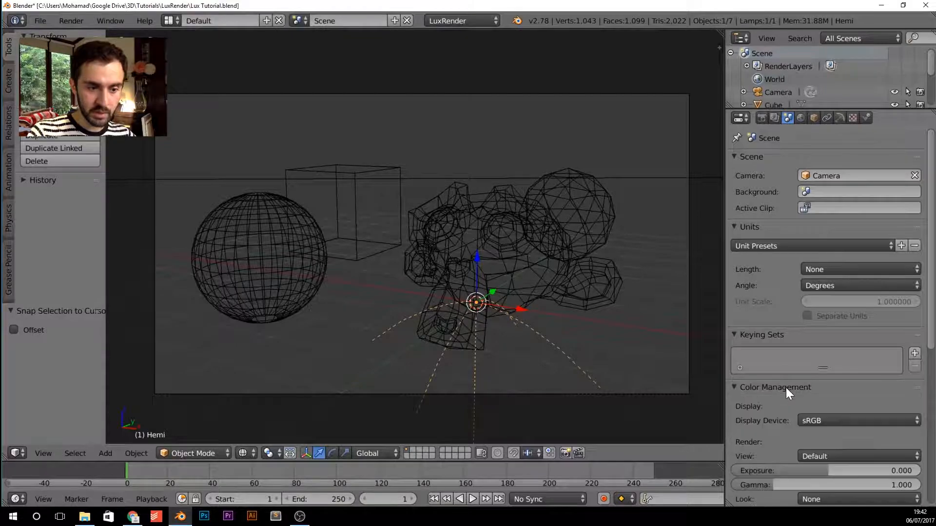
scroll(797, 340, down, 3)
scroll(800, 342, down, 3)
click(845, 355)
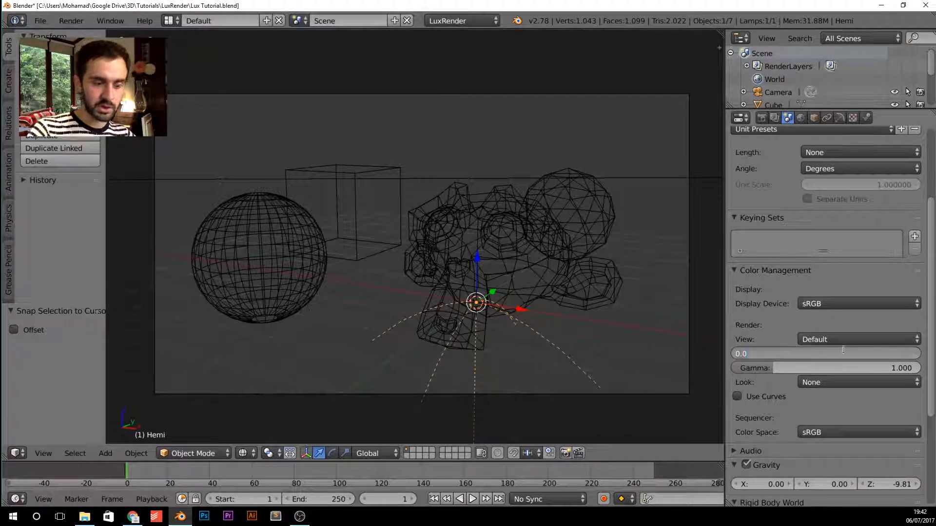
text(-1)
key(Return)
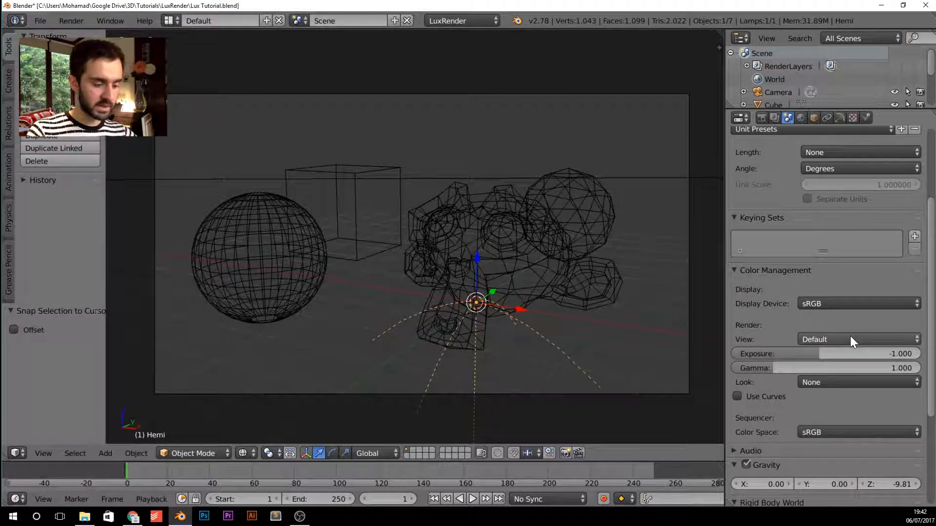
key(F12)
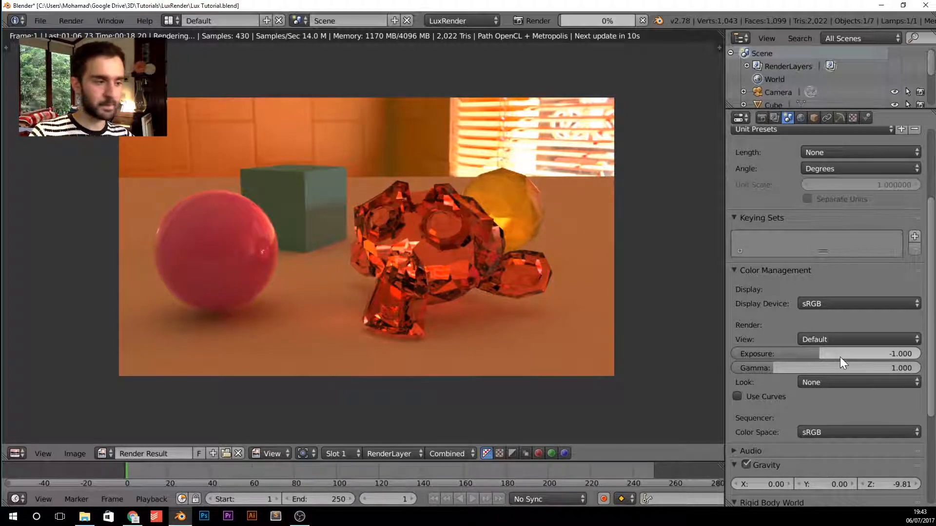
- Set the output file format to JPEG and the render resolution scale to 100%
scroll(832, 320, down, 2)
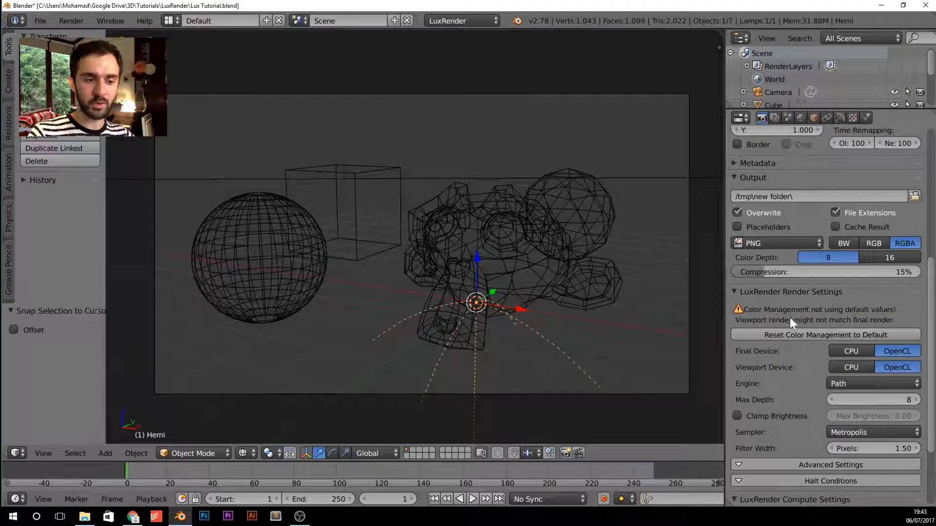
scroll(817, 316, up, 2)
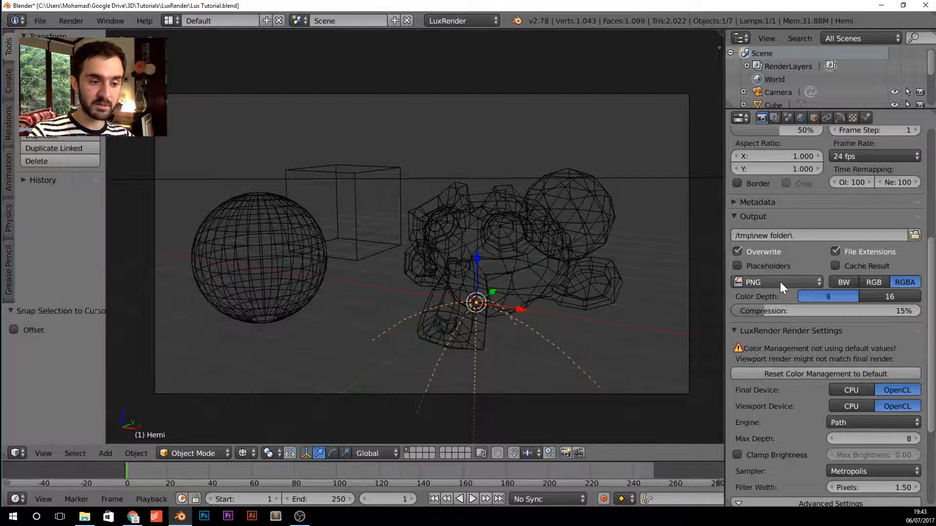
click(779, 282)
click(601, 225)
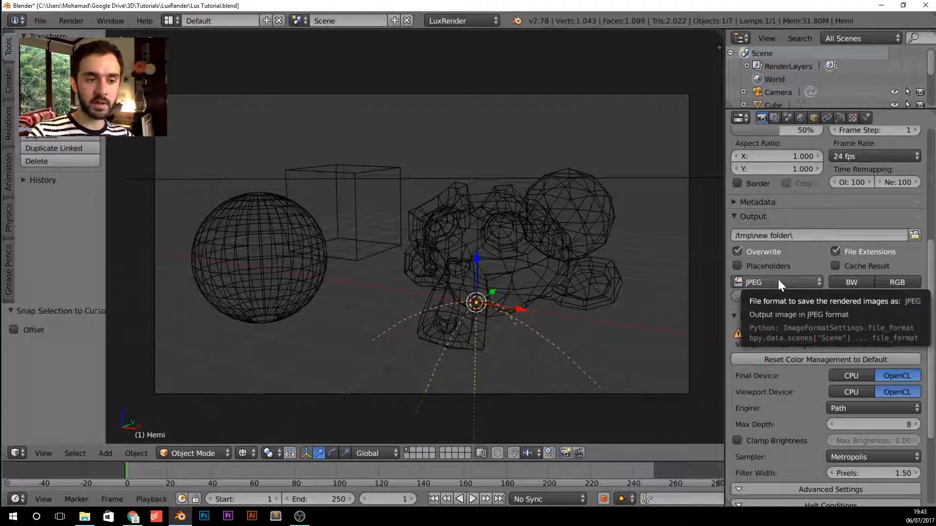
scroll(805, 314, down, 2)
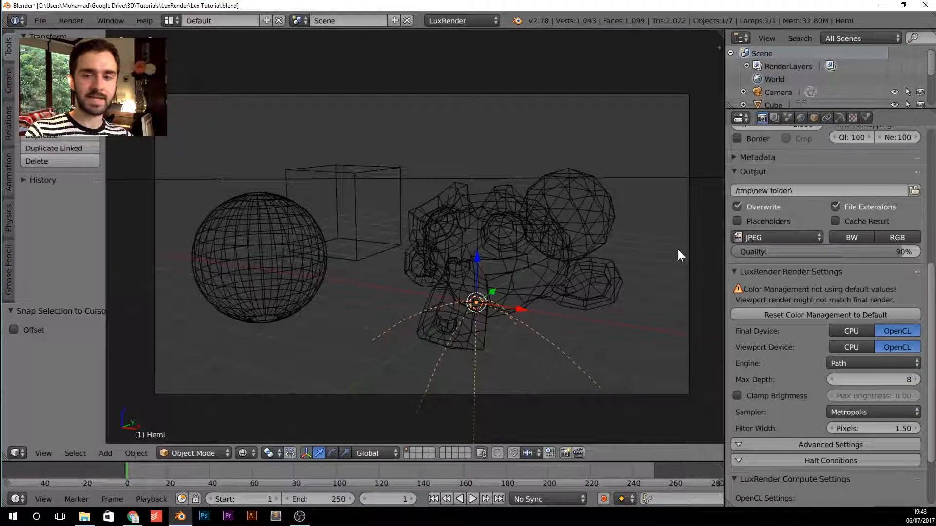
scroll(807, 337, up, 5)
drag(765, 202, 822, 201)
- Expand the halt conditions in the LuxRender render settings
scroll(789, 307, down, 2)
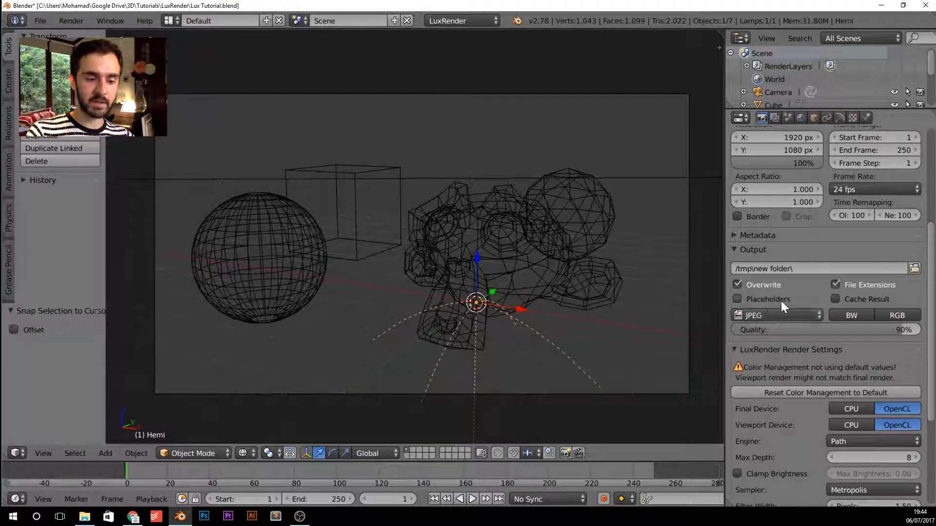
scroll(797, 299, down, 2)
scroll(792, 323, up, 2)
scroll(792, 323, down, 3)
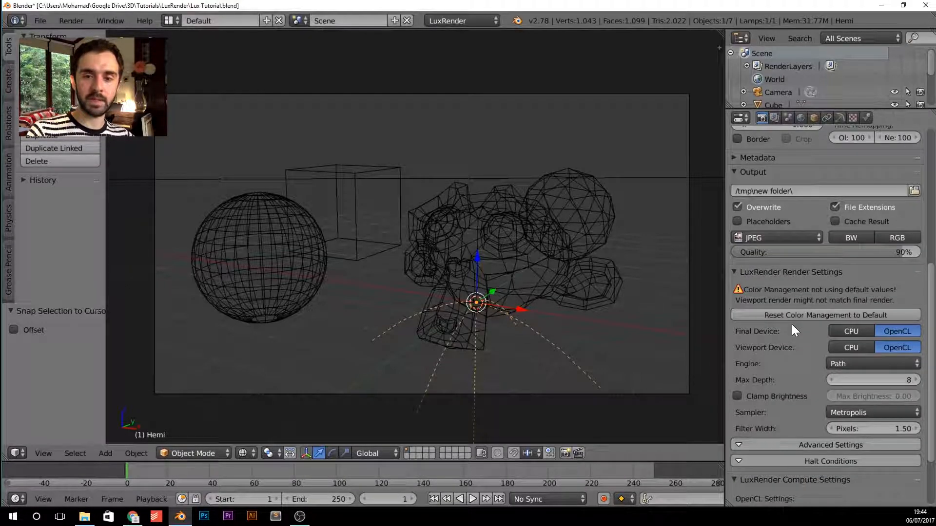
scroll(794, 309, down, 3)
scroll(810, 362, down, 3)
click(802, 344)
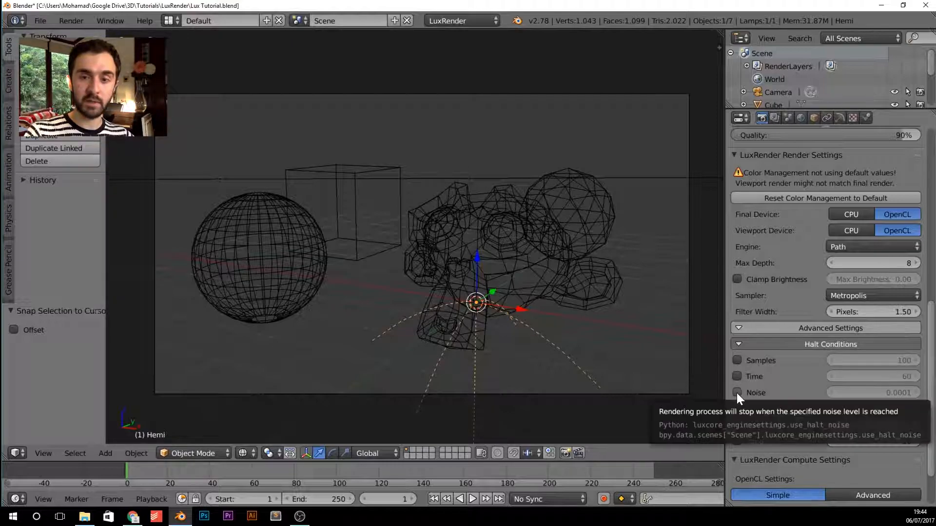
click(765, 363)
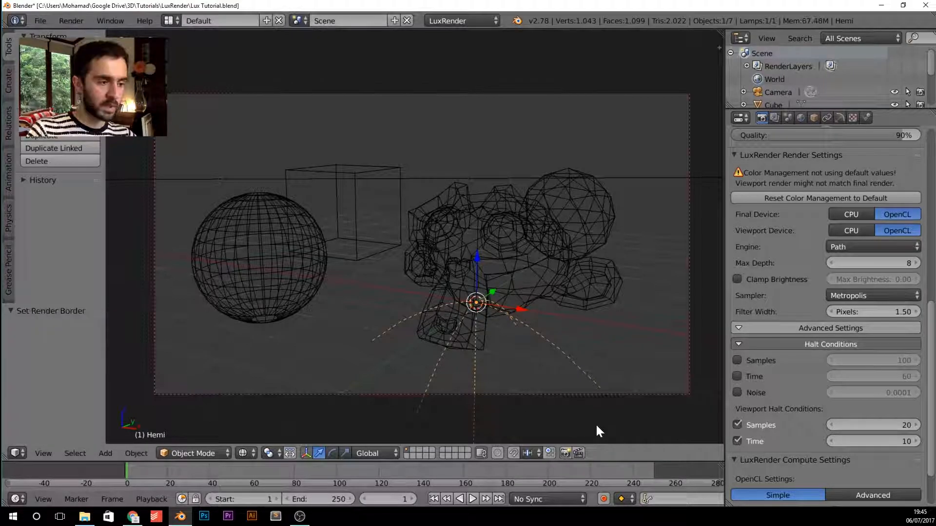
- Test-render a bordered region covering the lower front of the monkey head and the floor beside it, and leave the render
key(ctrl+b)
drag(344, 242, 496, 351)
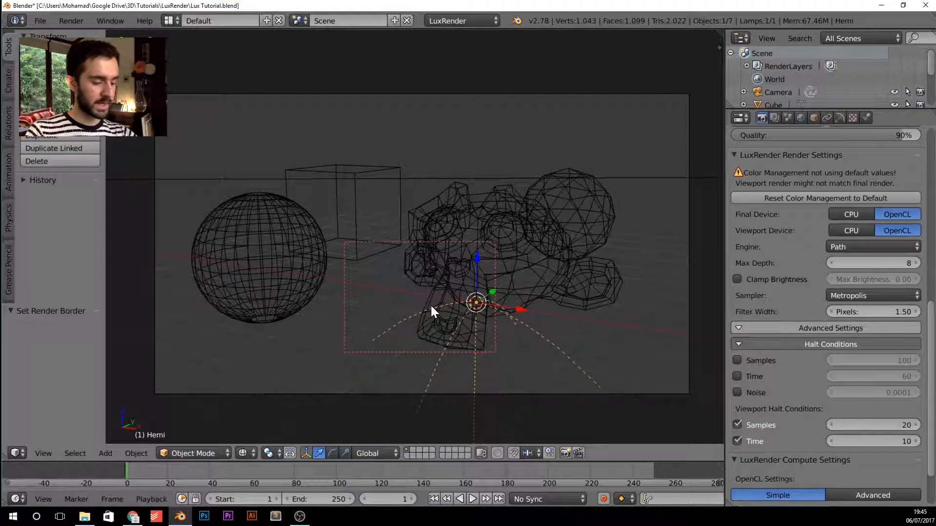
key(F12)
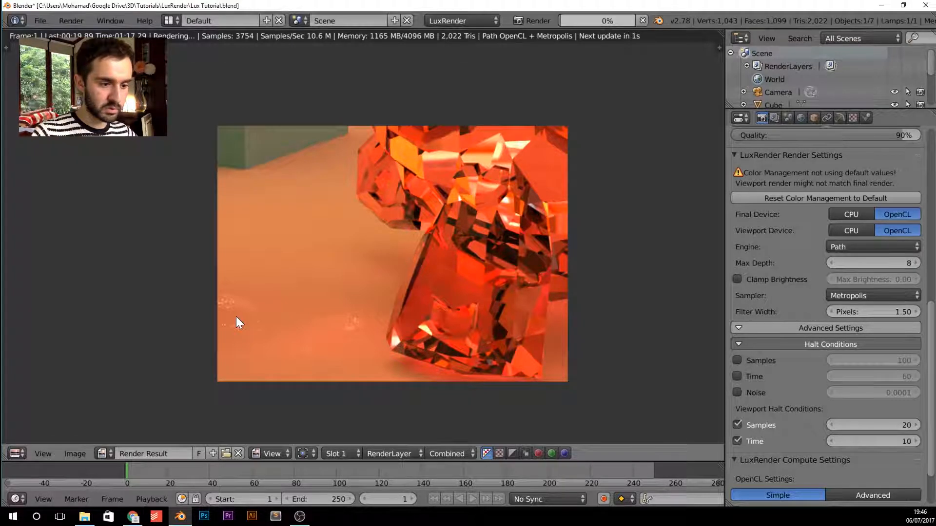
key(Escape)
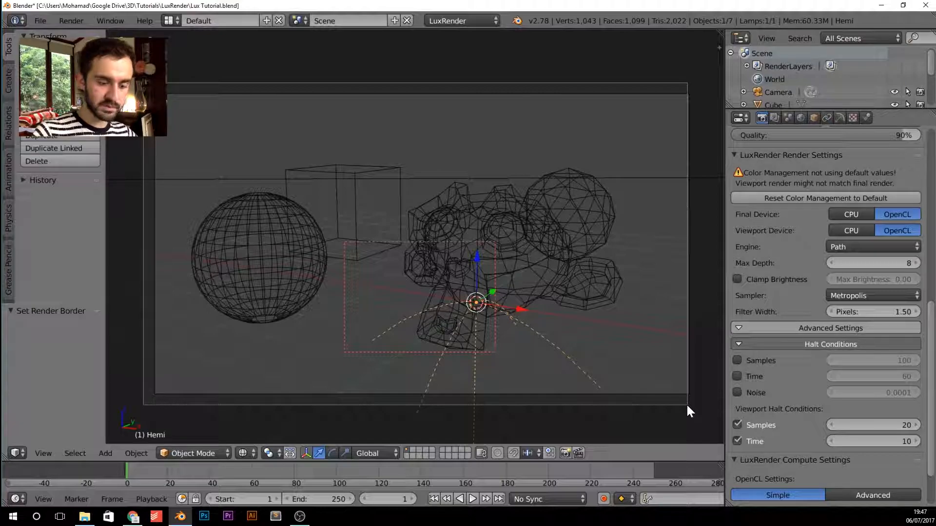
- Enable the final render's samples halt condition at 4000 samples and start rendering the animation
click(737, 361)
click(863, 360)
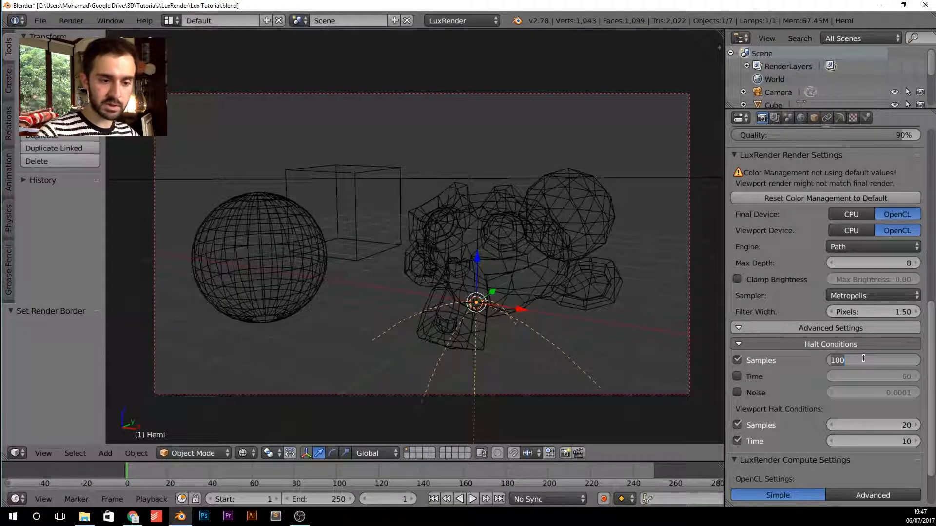
text(4000)
key(Return)
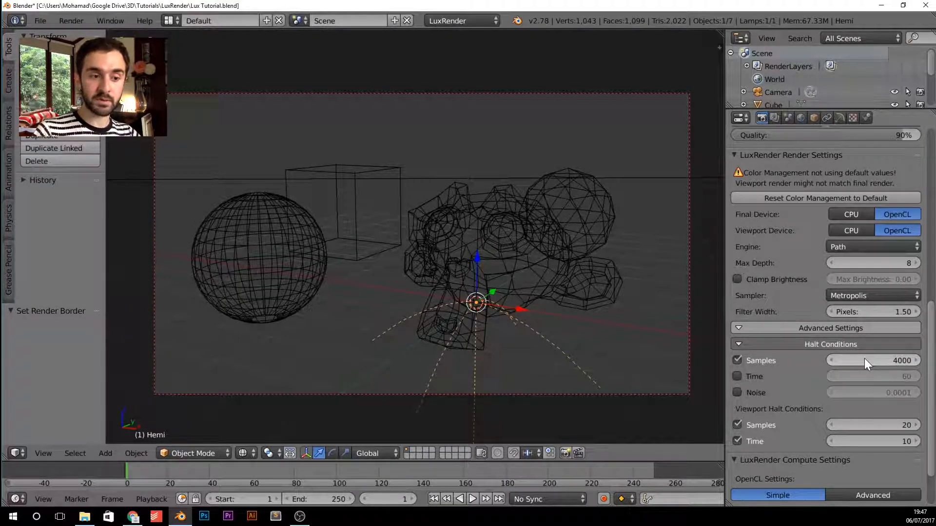
scroll(835, 171, up, 15)
click(836, 176)
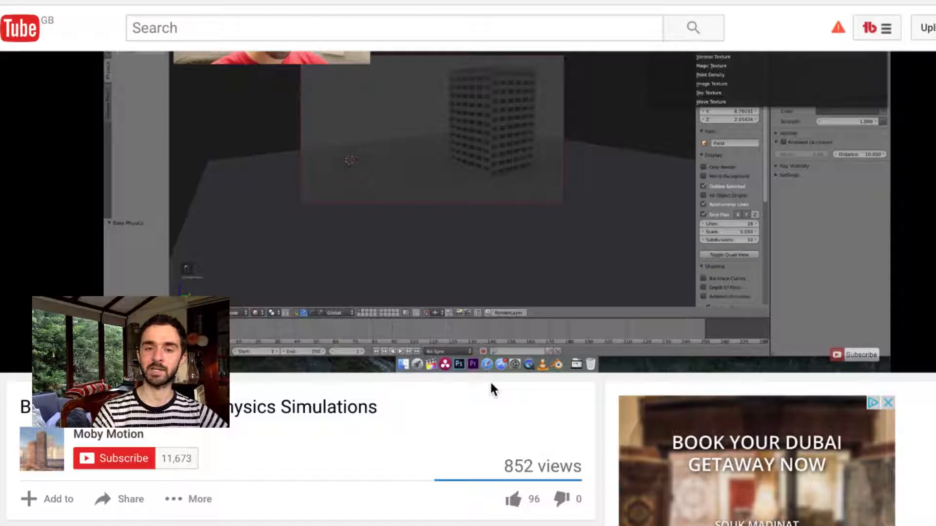
- On YouTube, subscribe to the Moby Motion channel and save the option to receive all its notifications
click(112, 461)
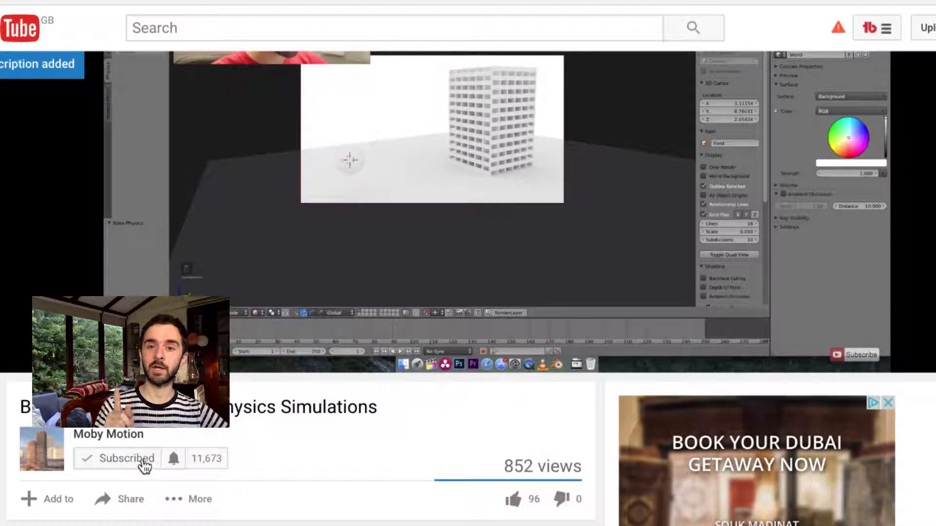
click(173, 459)
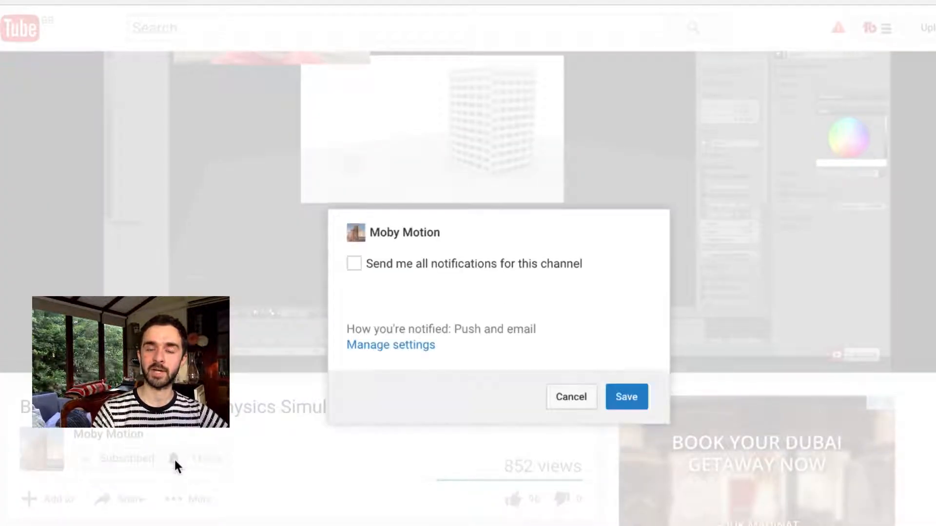
click(357, 263)
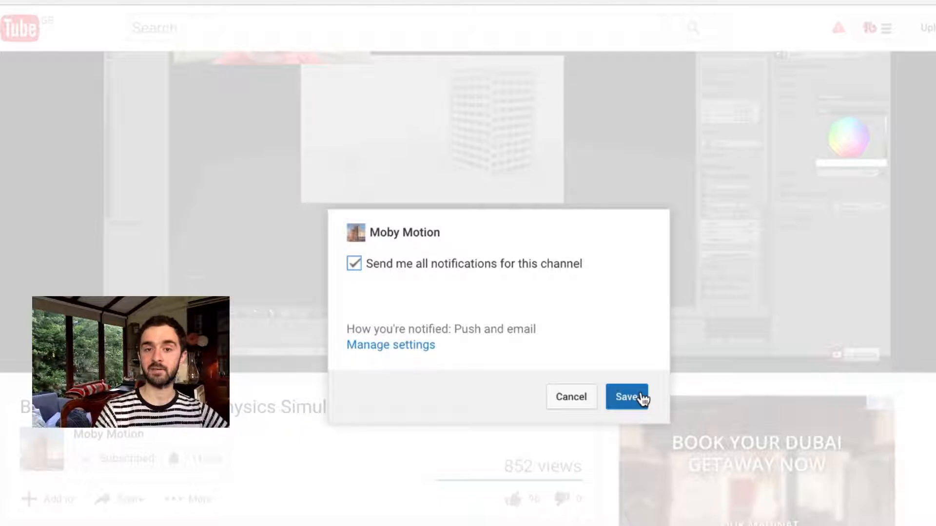
click(628, 397)
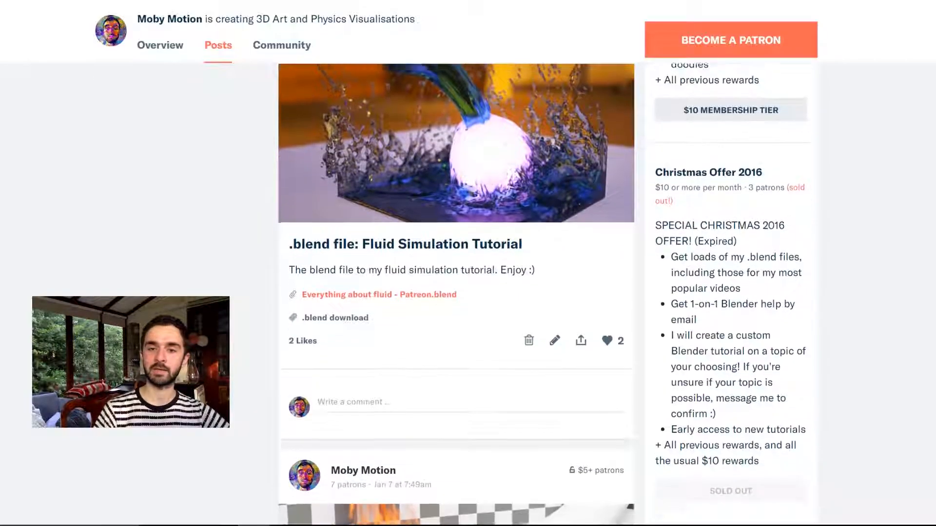
- Browse the Moby Motion posts on Patreon for downloadable .blend files
scroll(456, 292, down, 5)
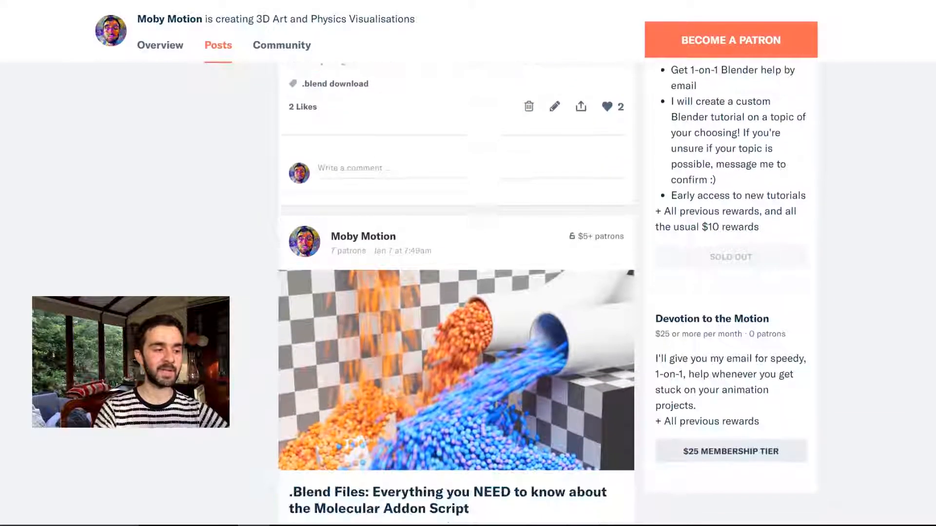
scroll(457, 292, down, 1)
scroll(456, 292, down, 10)
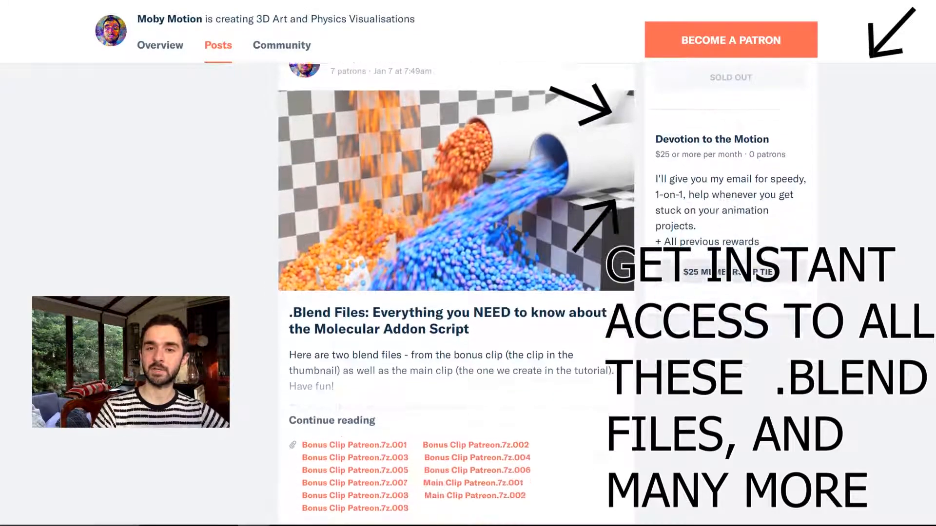
scroll(457, 293, down, 18)
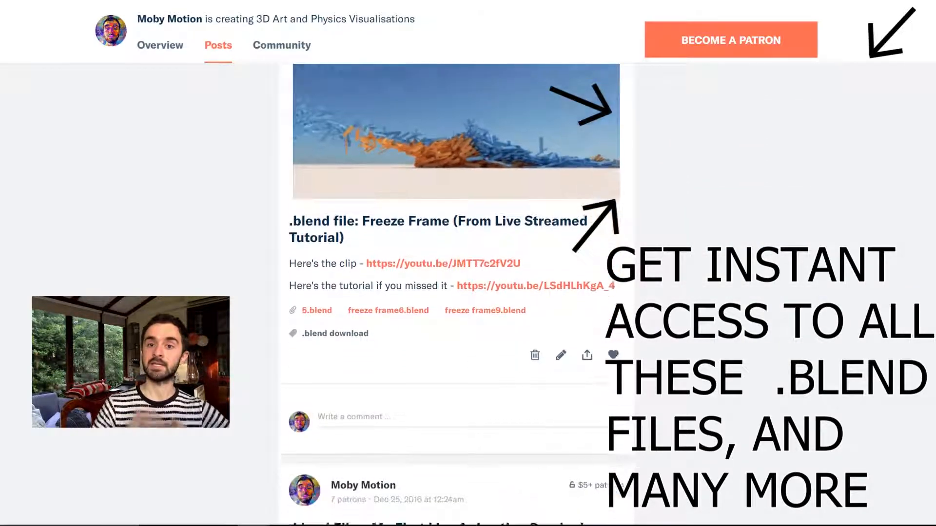
scroll(929, 196, down, 1)
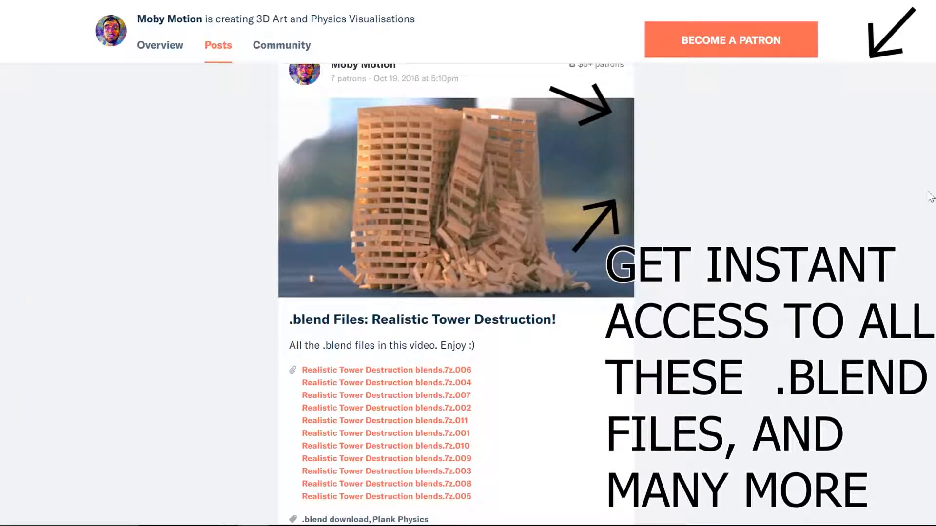